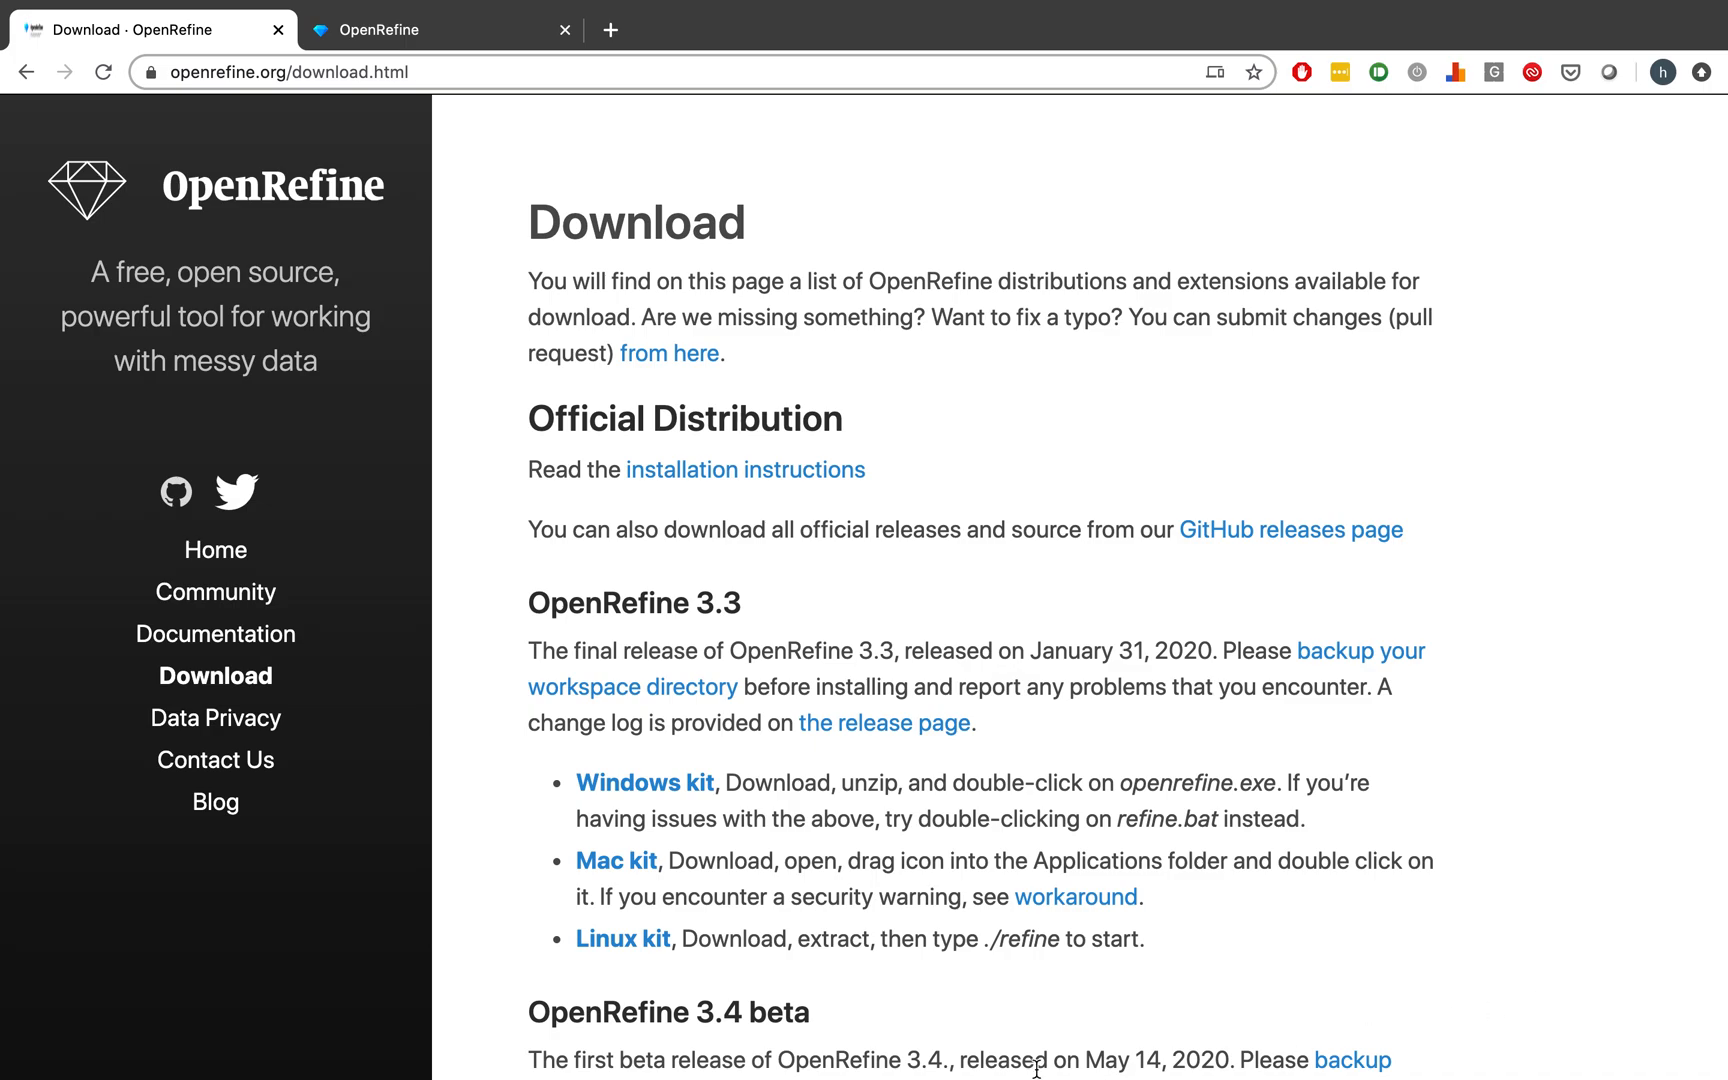
# Review the download kits offered for OpenRefine 3.3 and 3.4 beta.
pyautogui.scroll(-3, 682, 604)
pyautogui.scroll(-3, 682, 604)
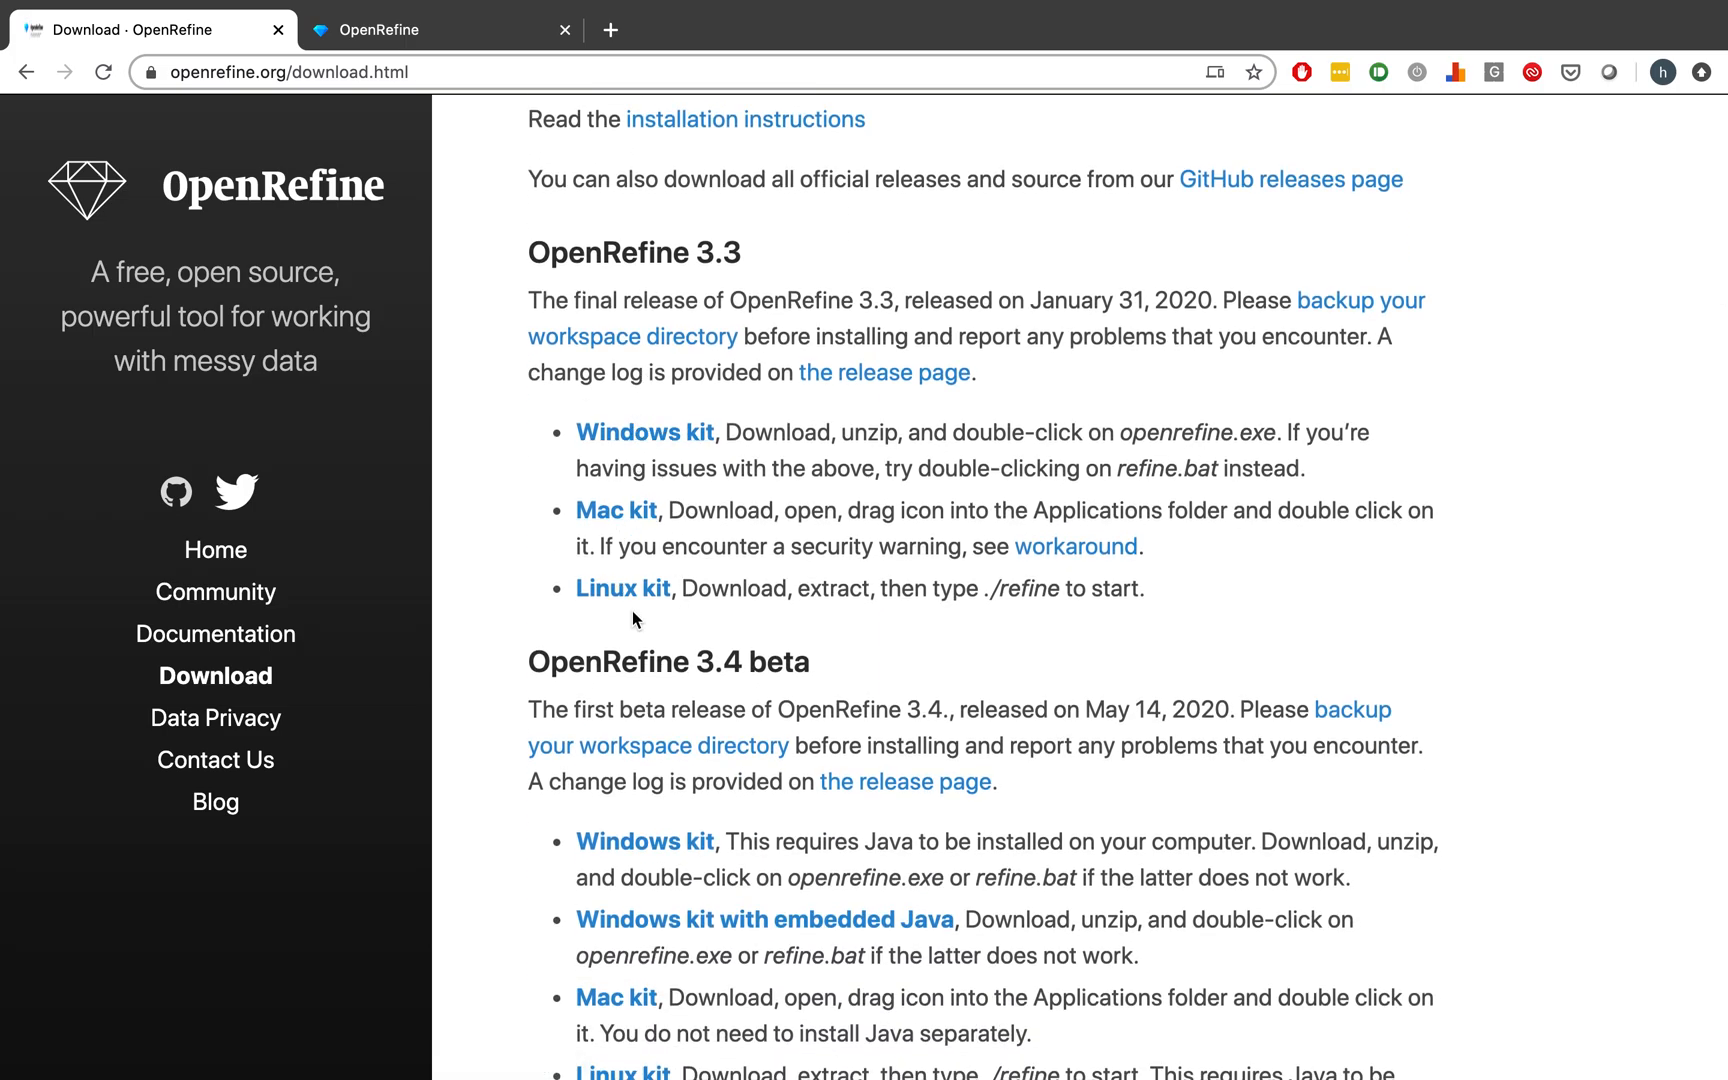
pyautogui.moveTo(955, 1070)
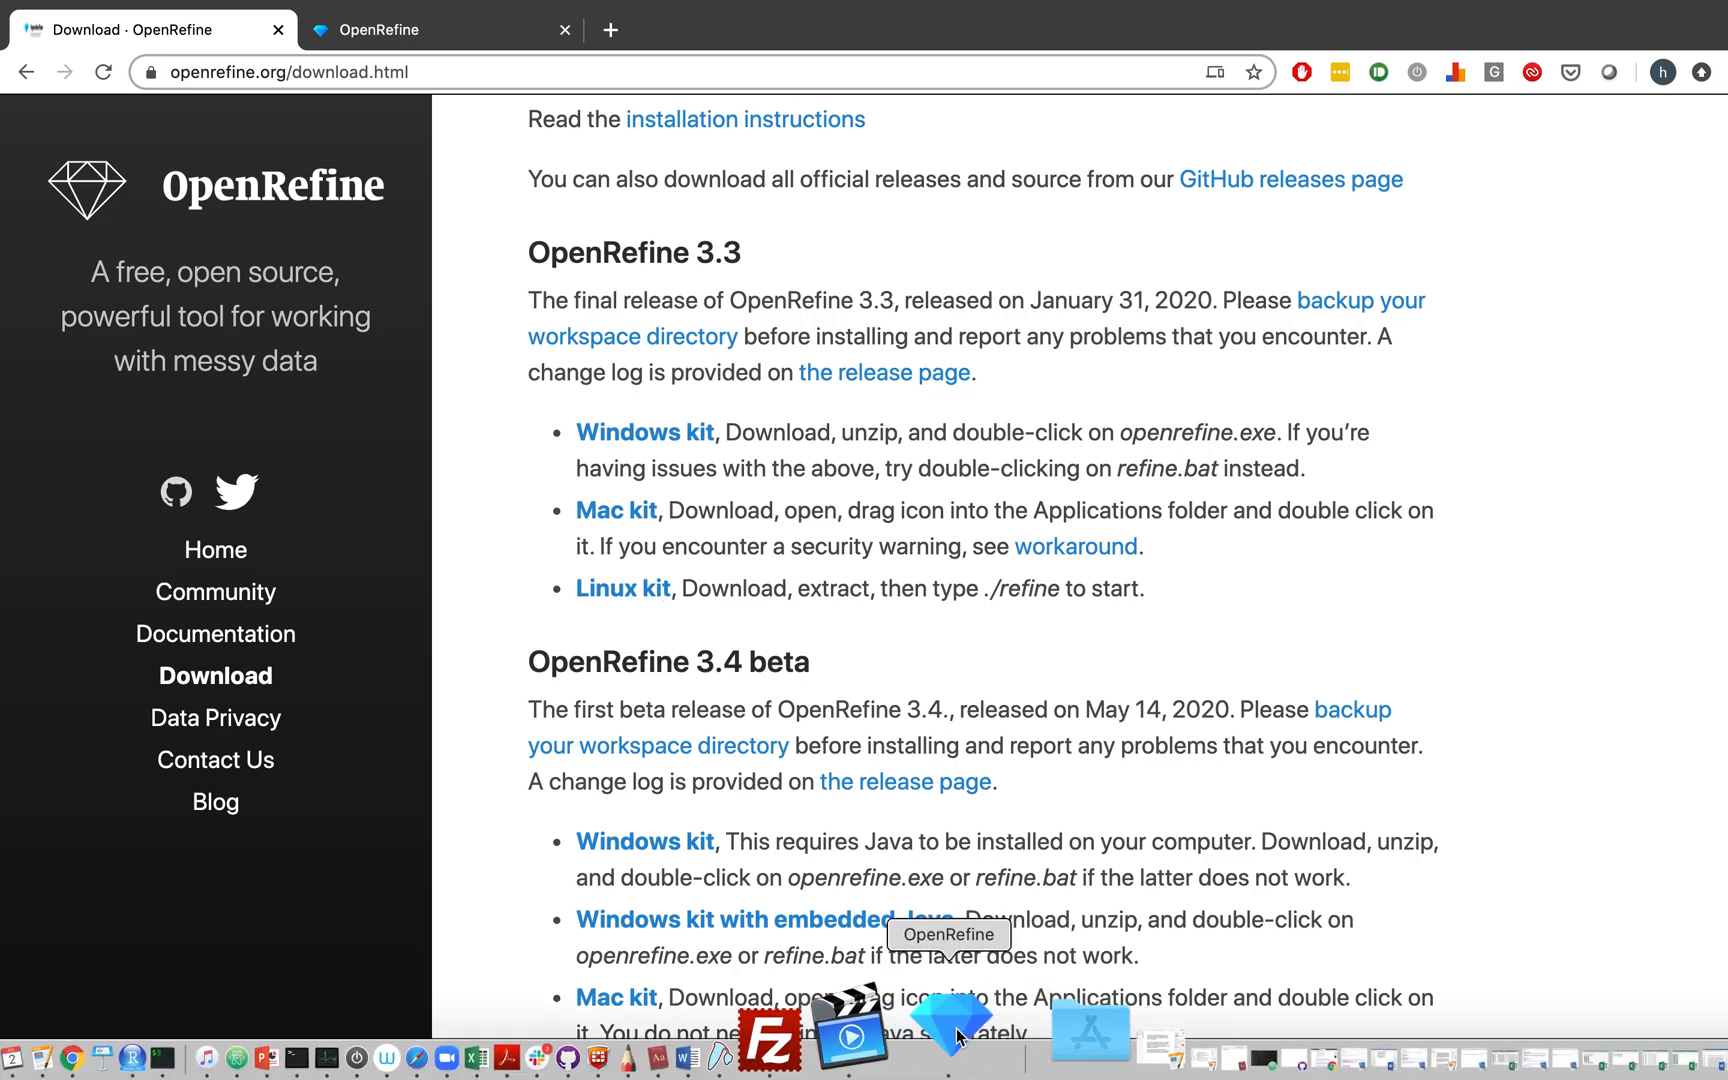
# In OpenRefine, load the UCalgary-F013_Clinical_Metadata spreadsheet file from the Downloads folder as the import data.
pyautogui.click(460, 40)
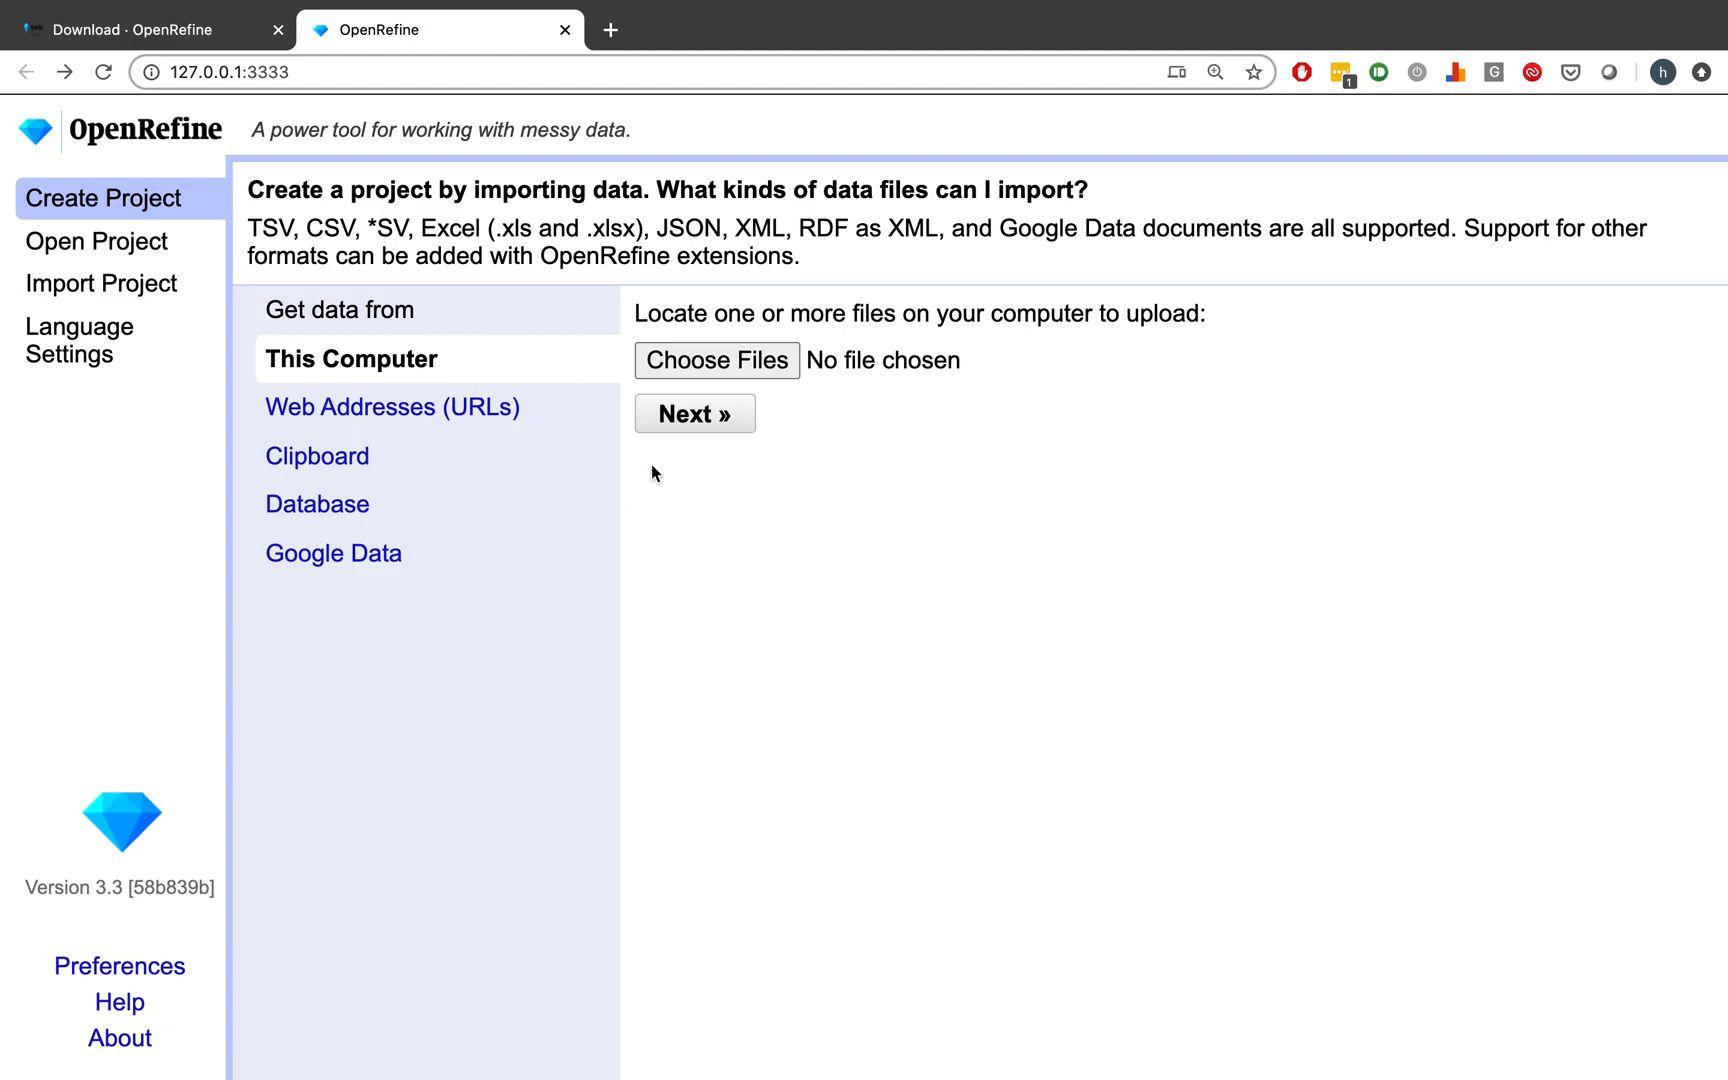
pyautogui.click(736, 364)
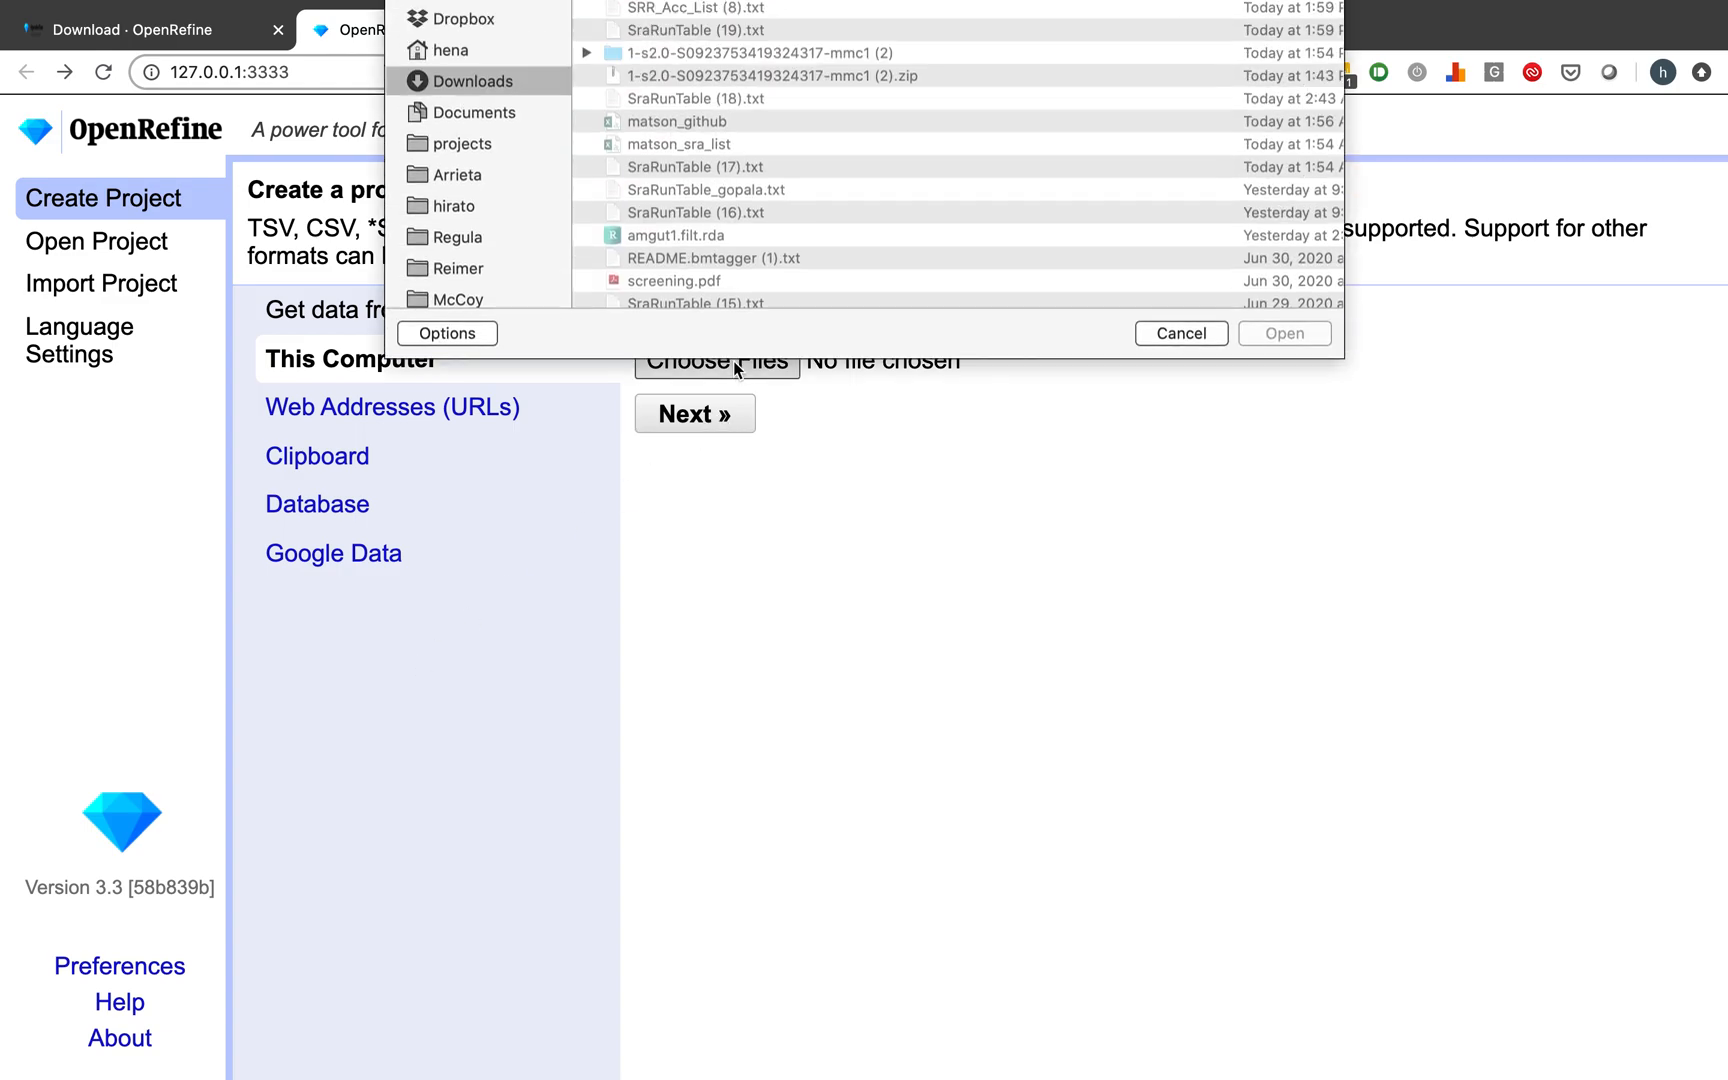
pyautogui.scroll(-10, 818, 207)
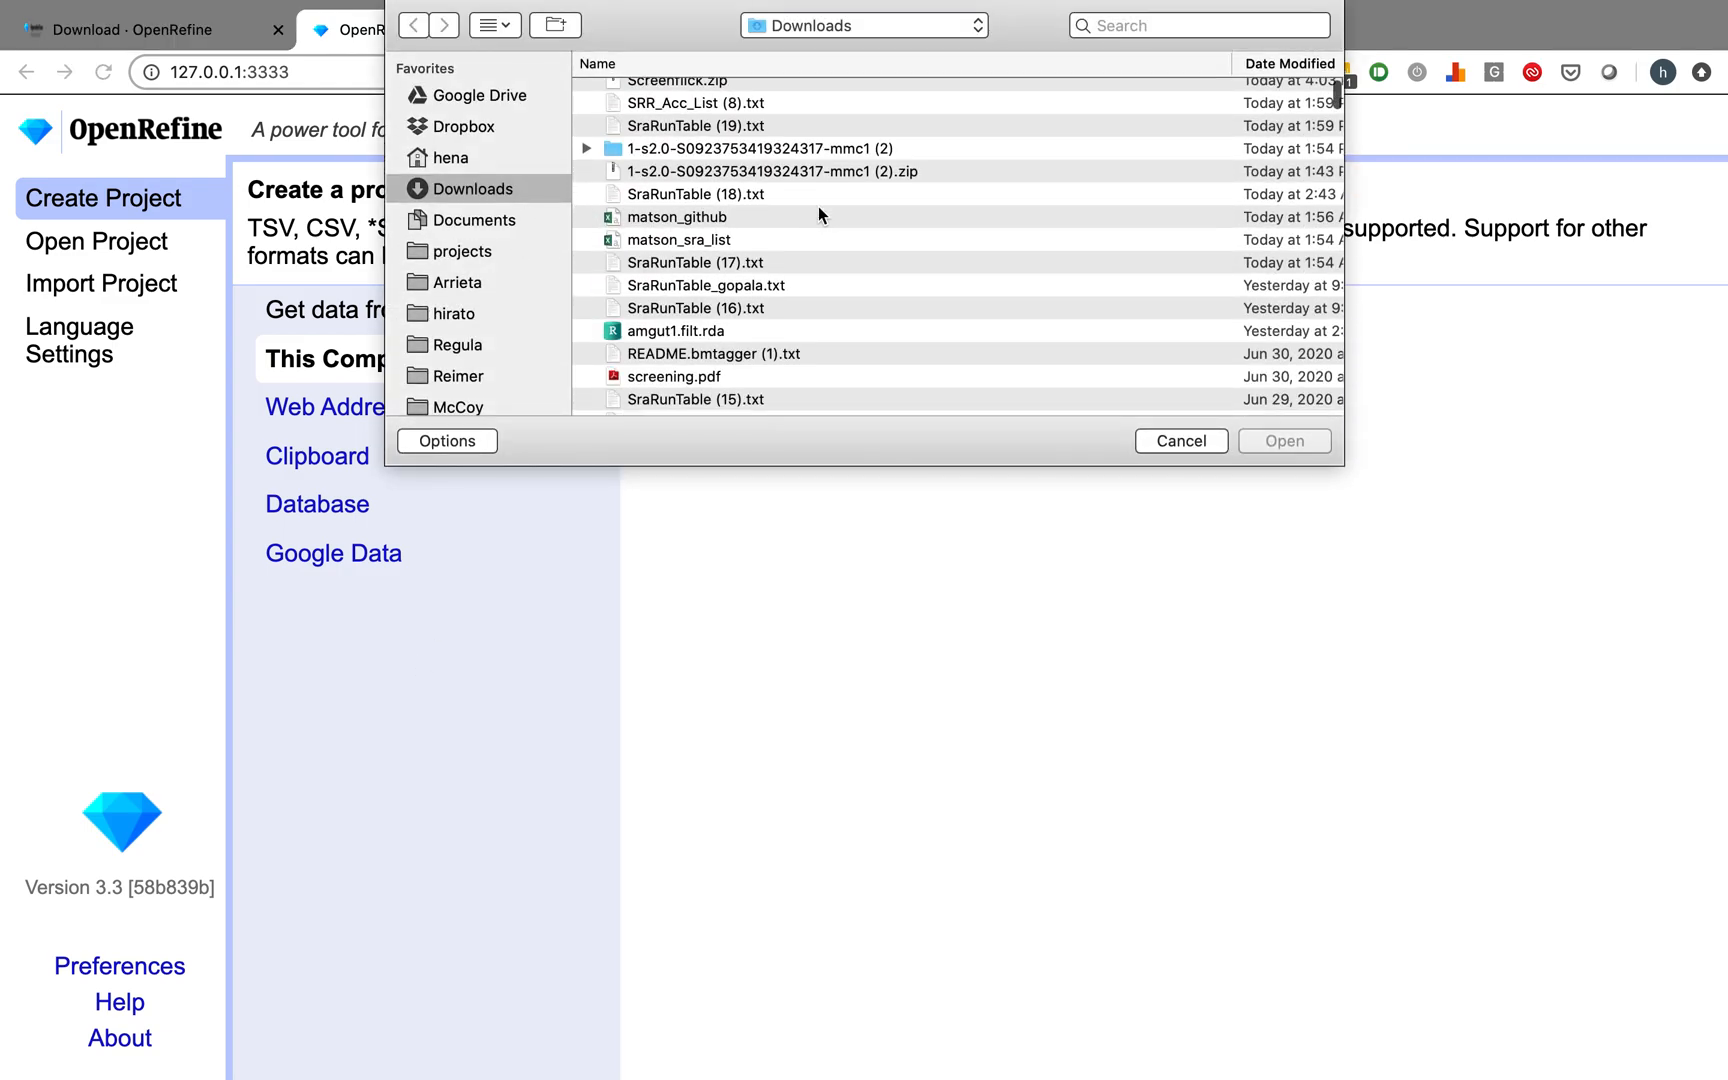
pyautogui.scroll(-1, 818, 207)
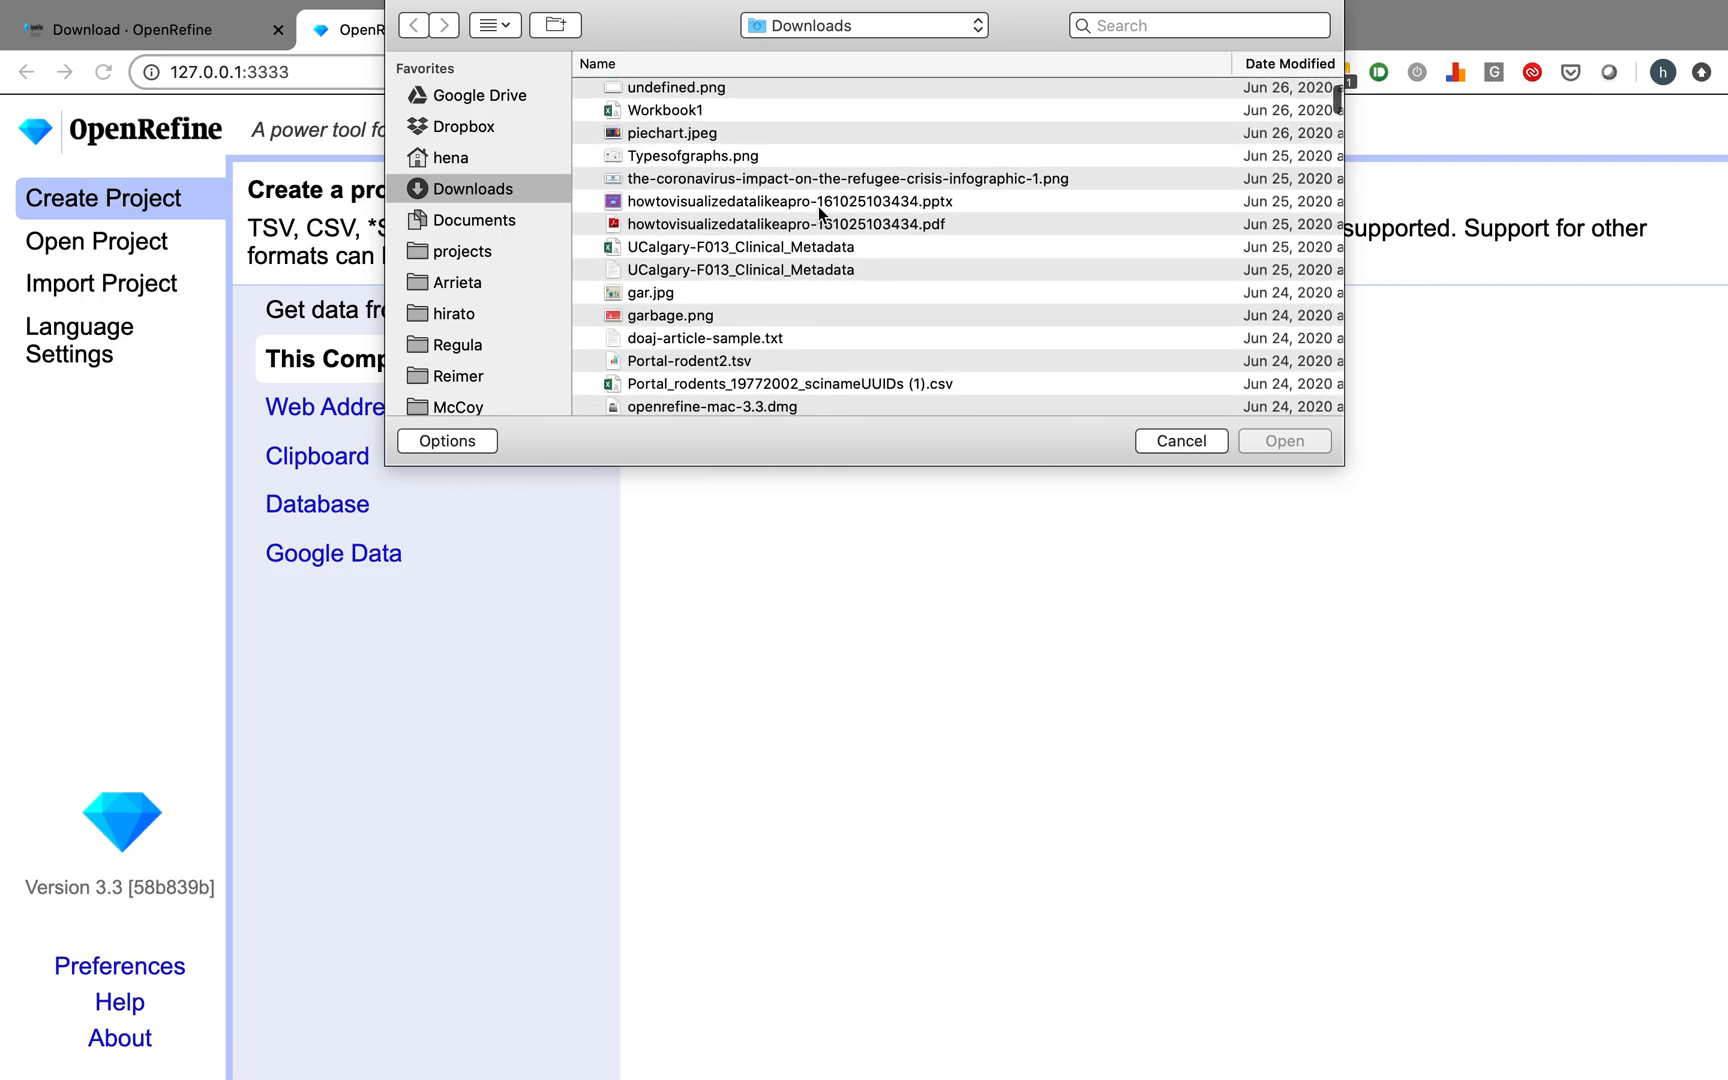
pyautogui.click(776, 246)
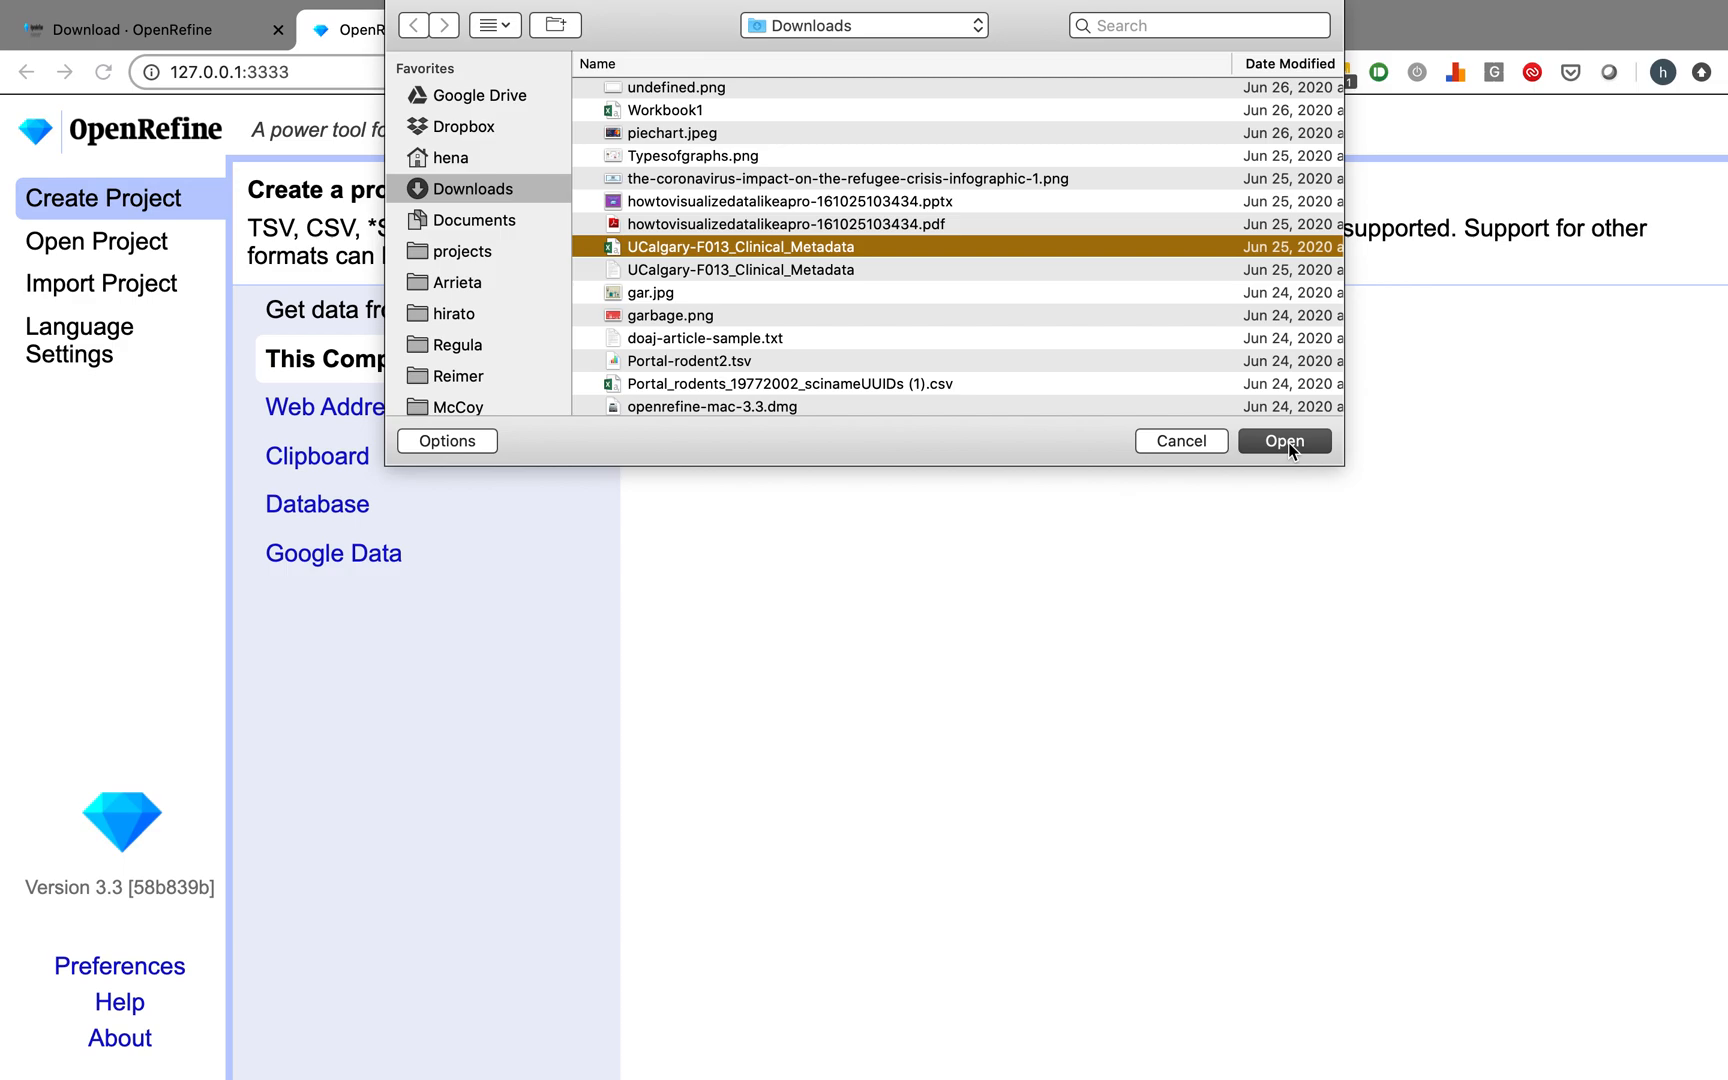
pyautogui.click(802, 269)
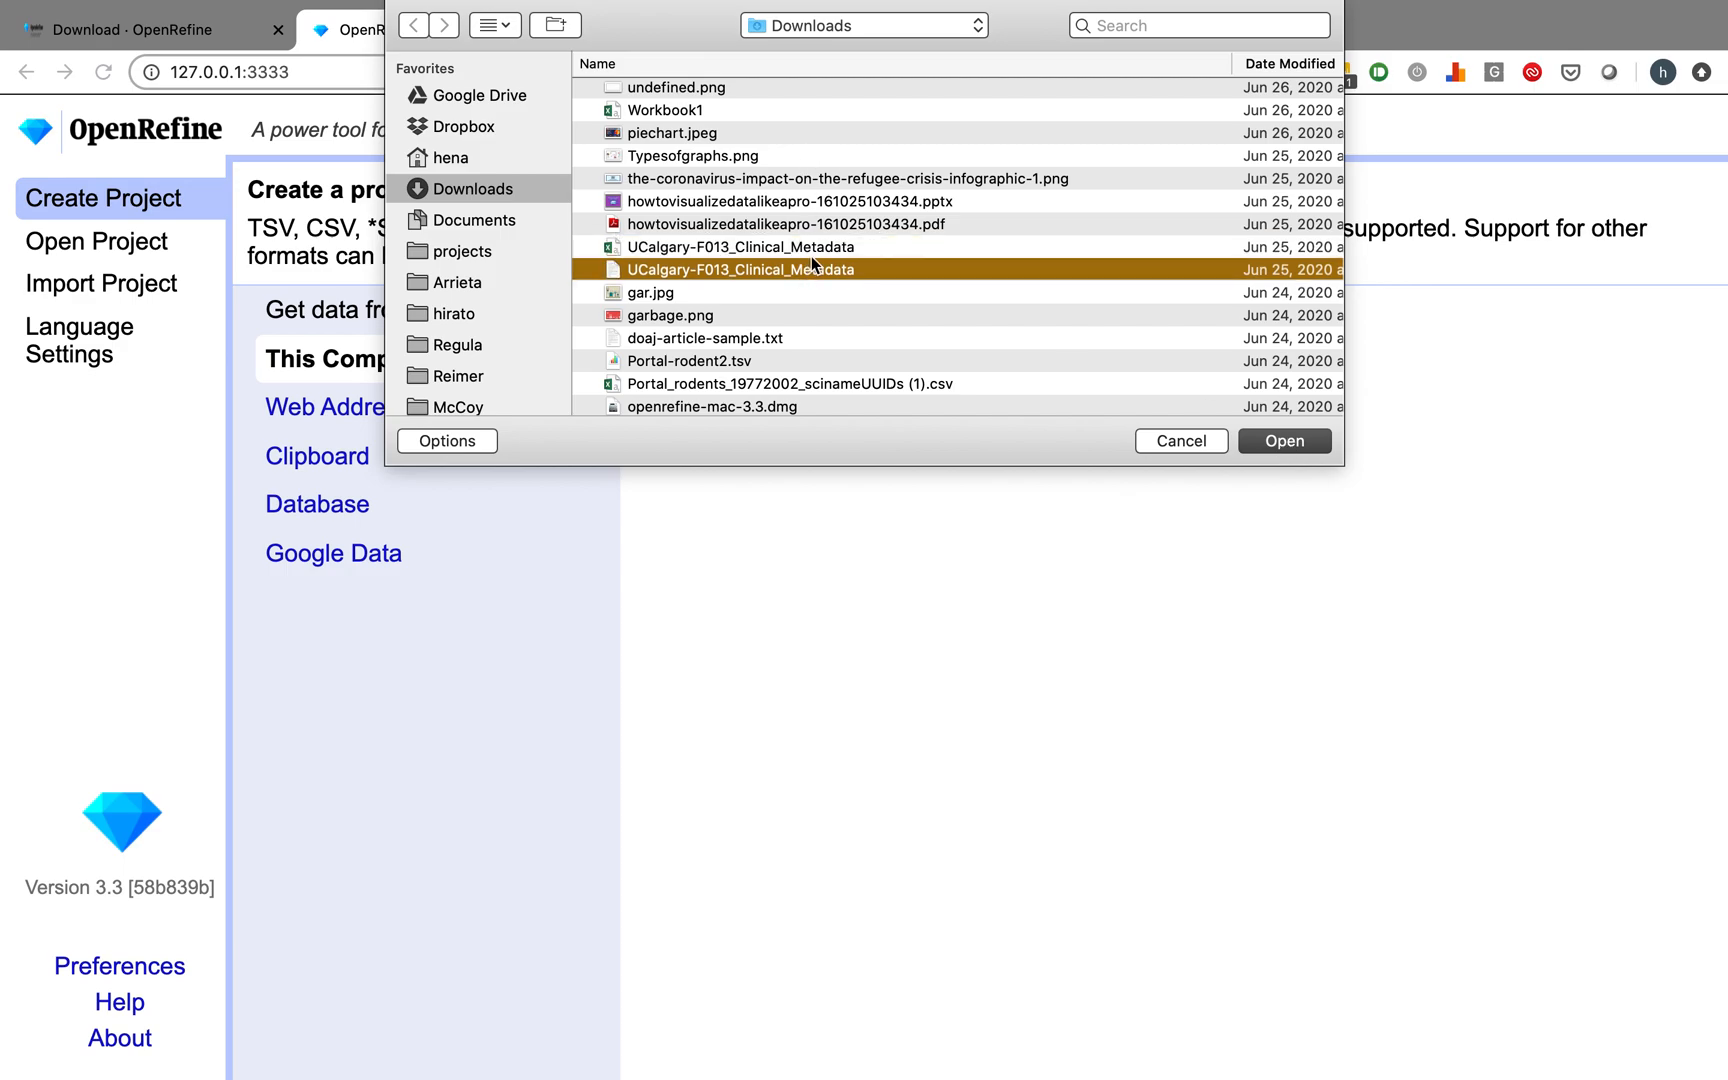
pyautogui.click(811, 248)
pyautogui.click(1262, 441)
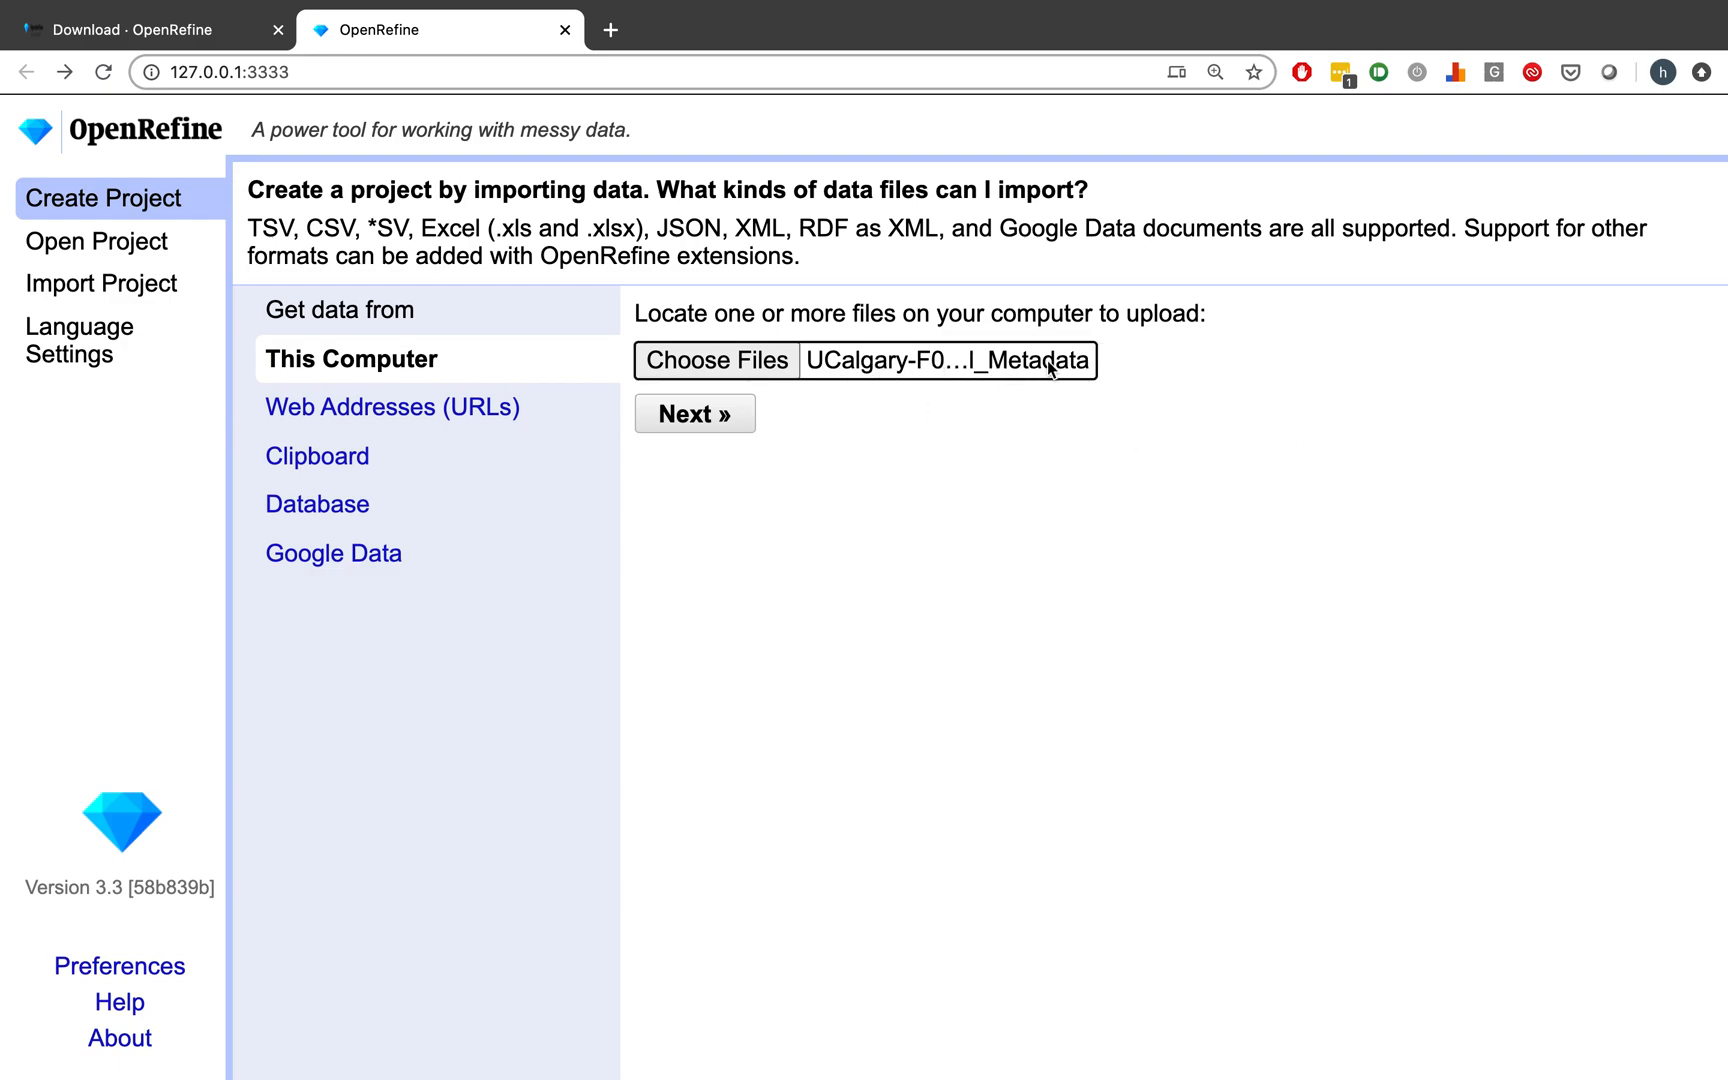
pyautogui.click(720, 418)
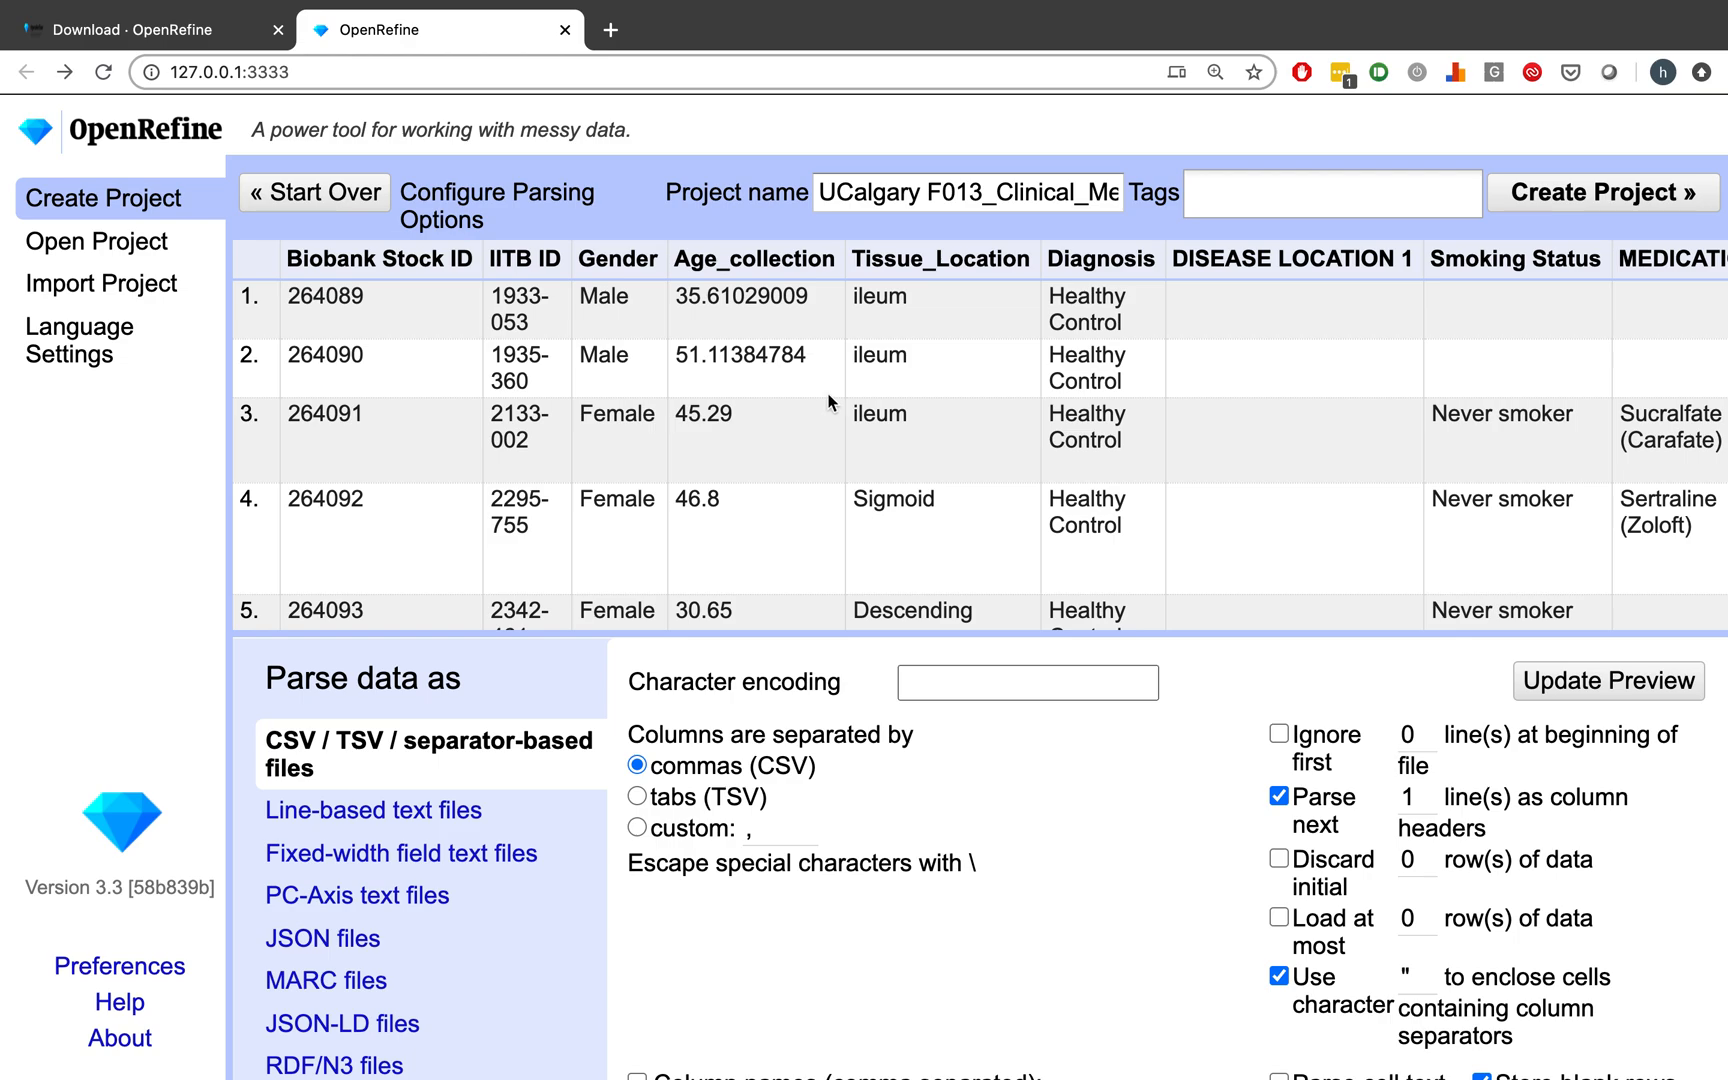
# Create the project from the comma-separated data, keeping the suggested project name and parsing options.
pyautogui.doubleClick(943, 190)
pyautogui.tripleClick(943, 190)
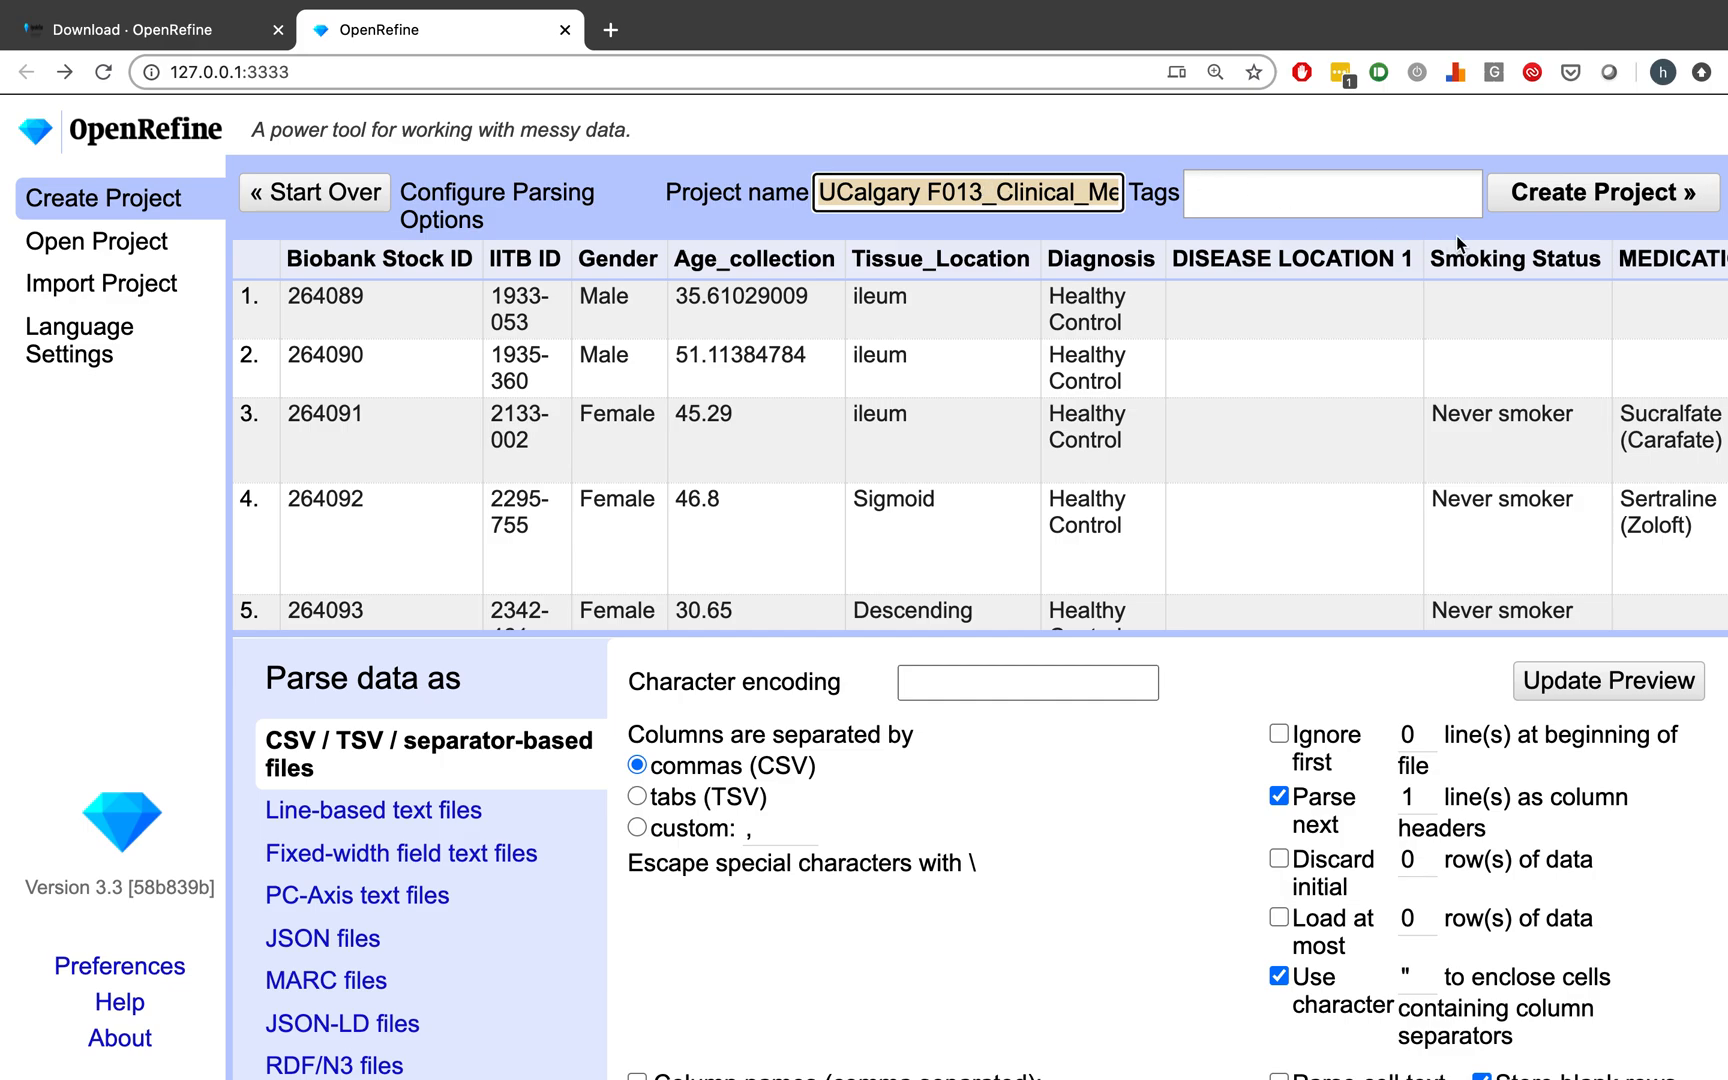
pyautogui.click(1548, 208)
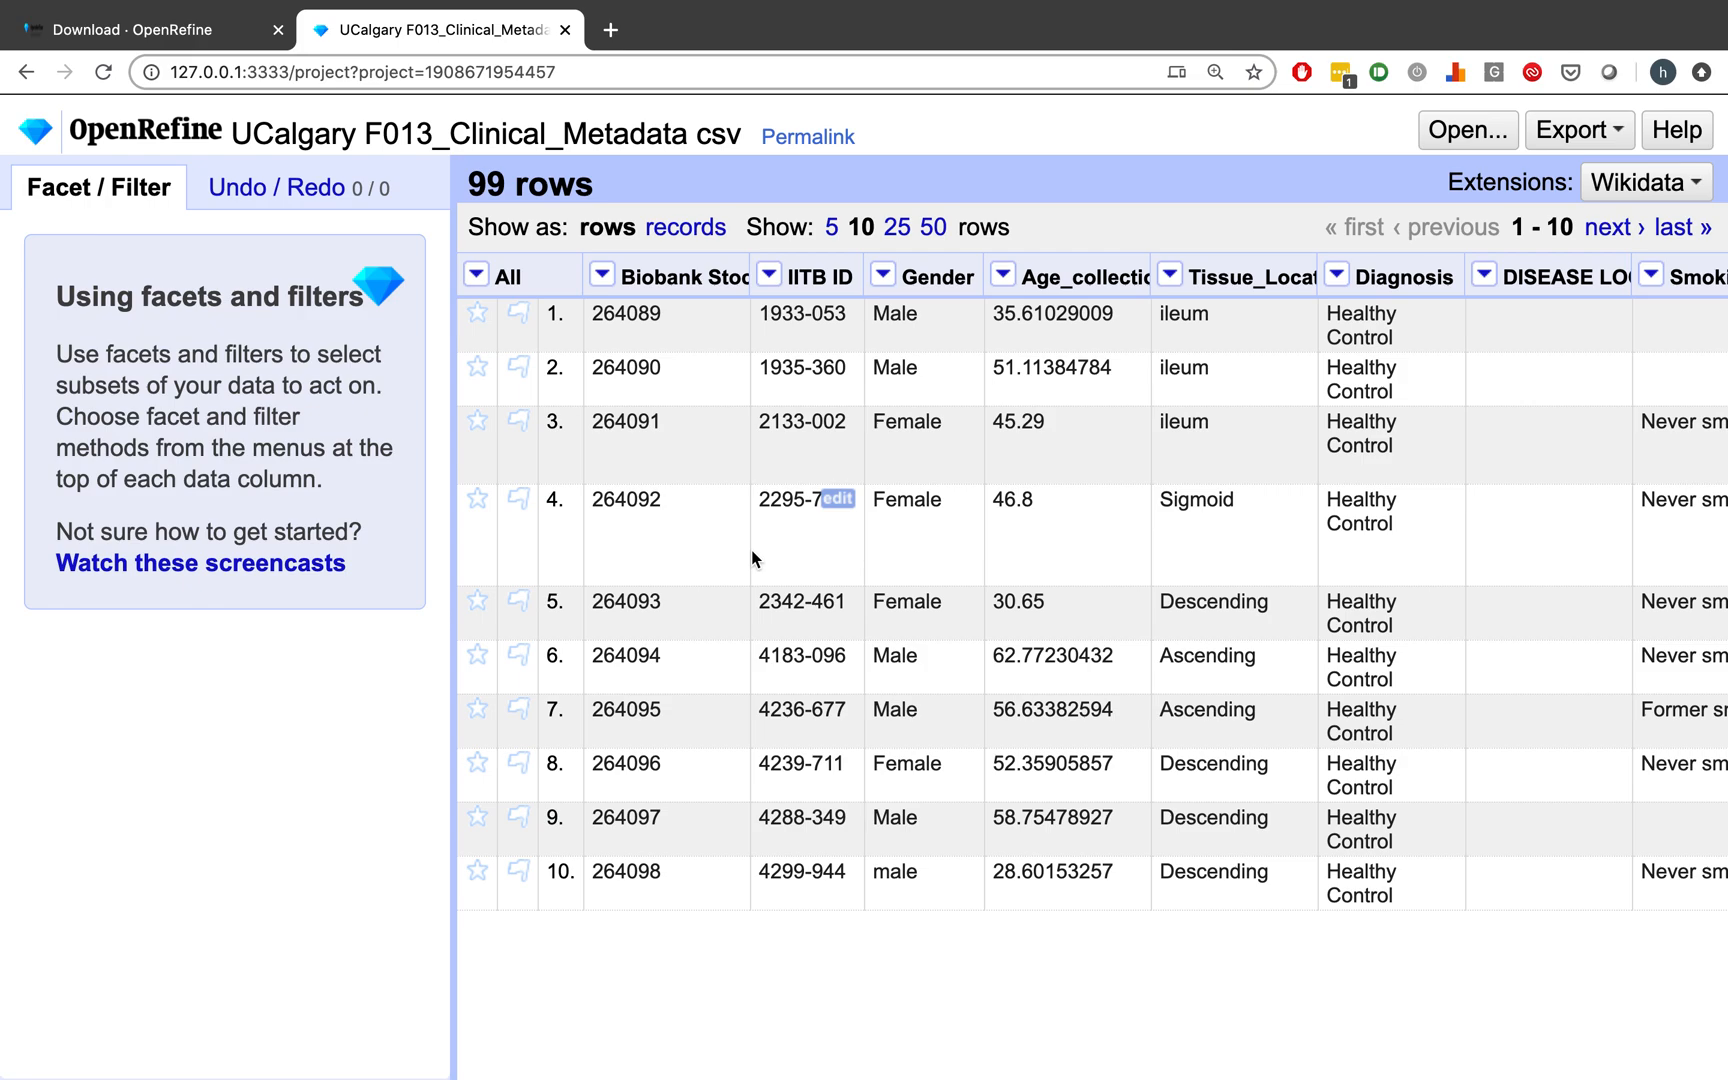
pyautogui.click(603, 278)
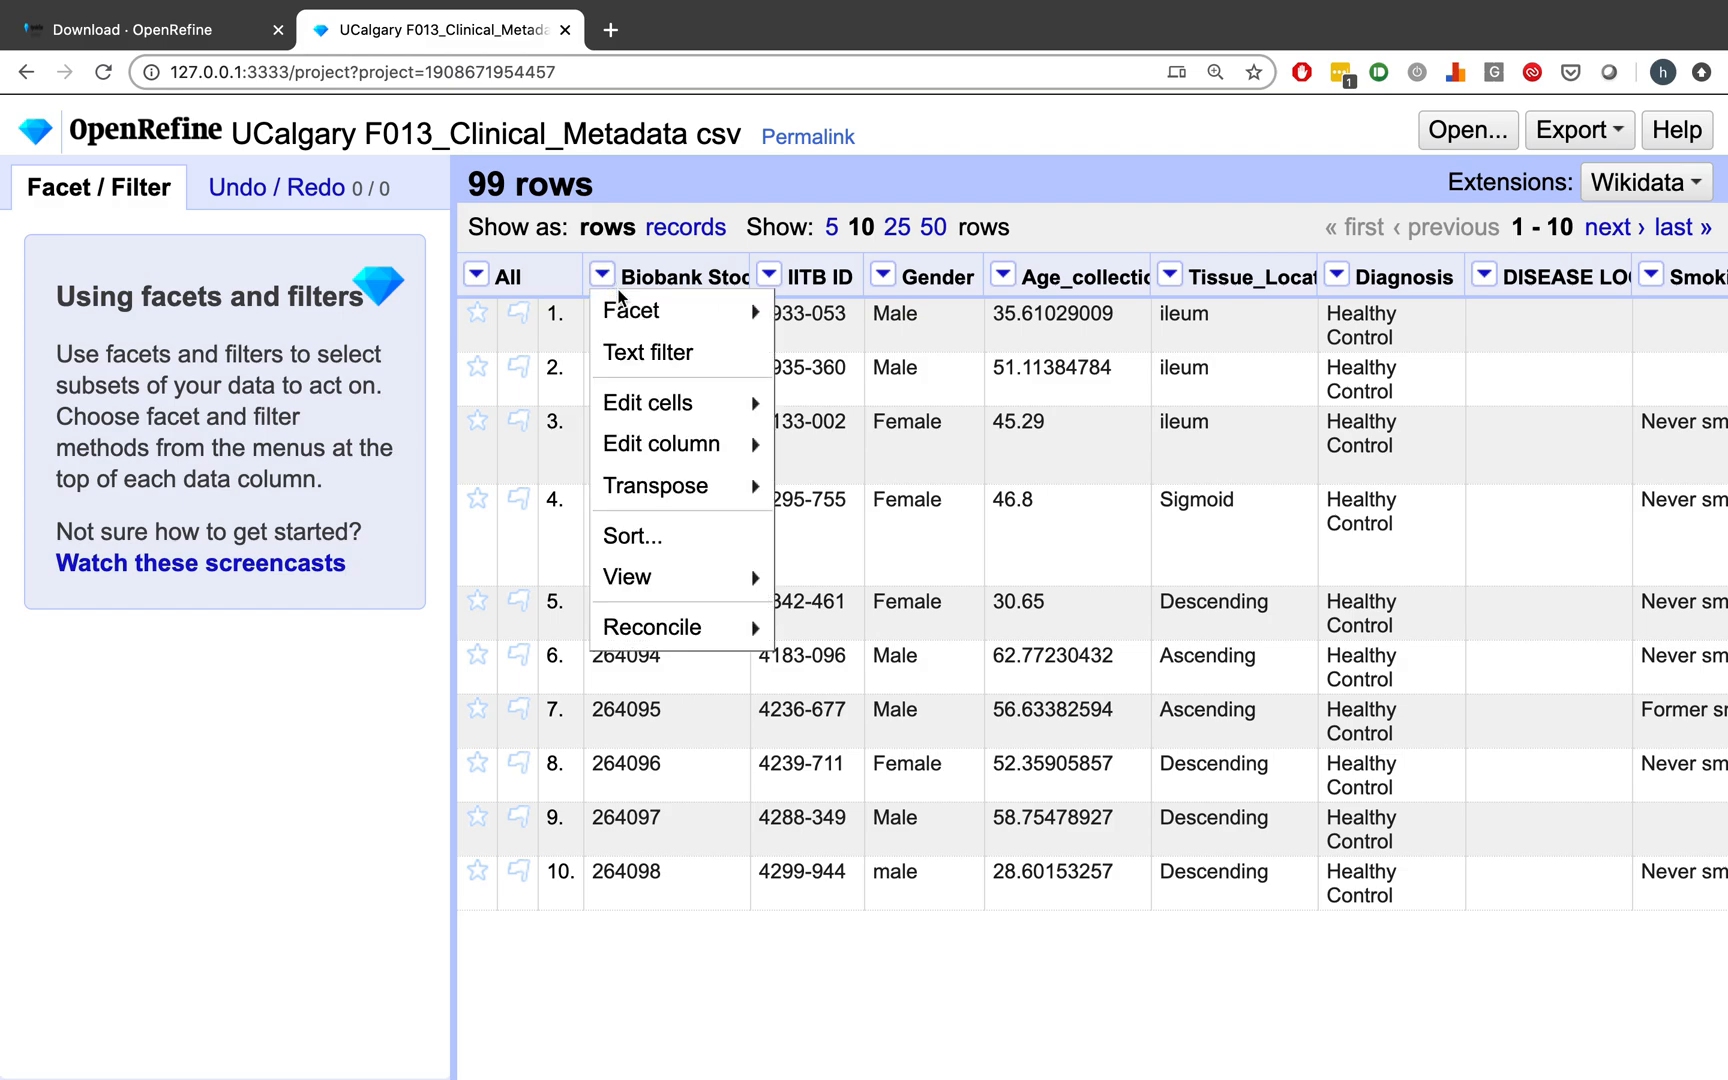
pyautogui.moveTo(670, 585)
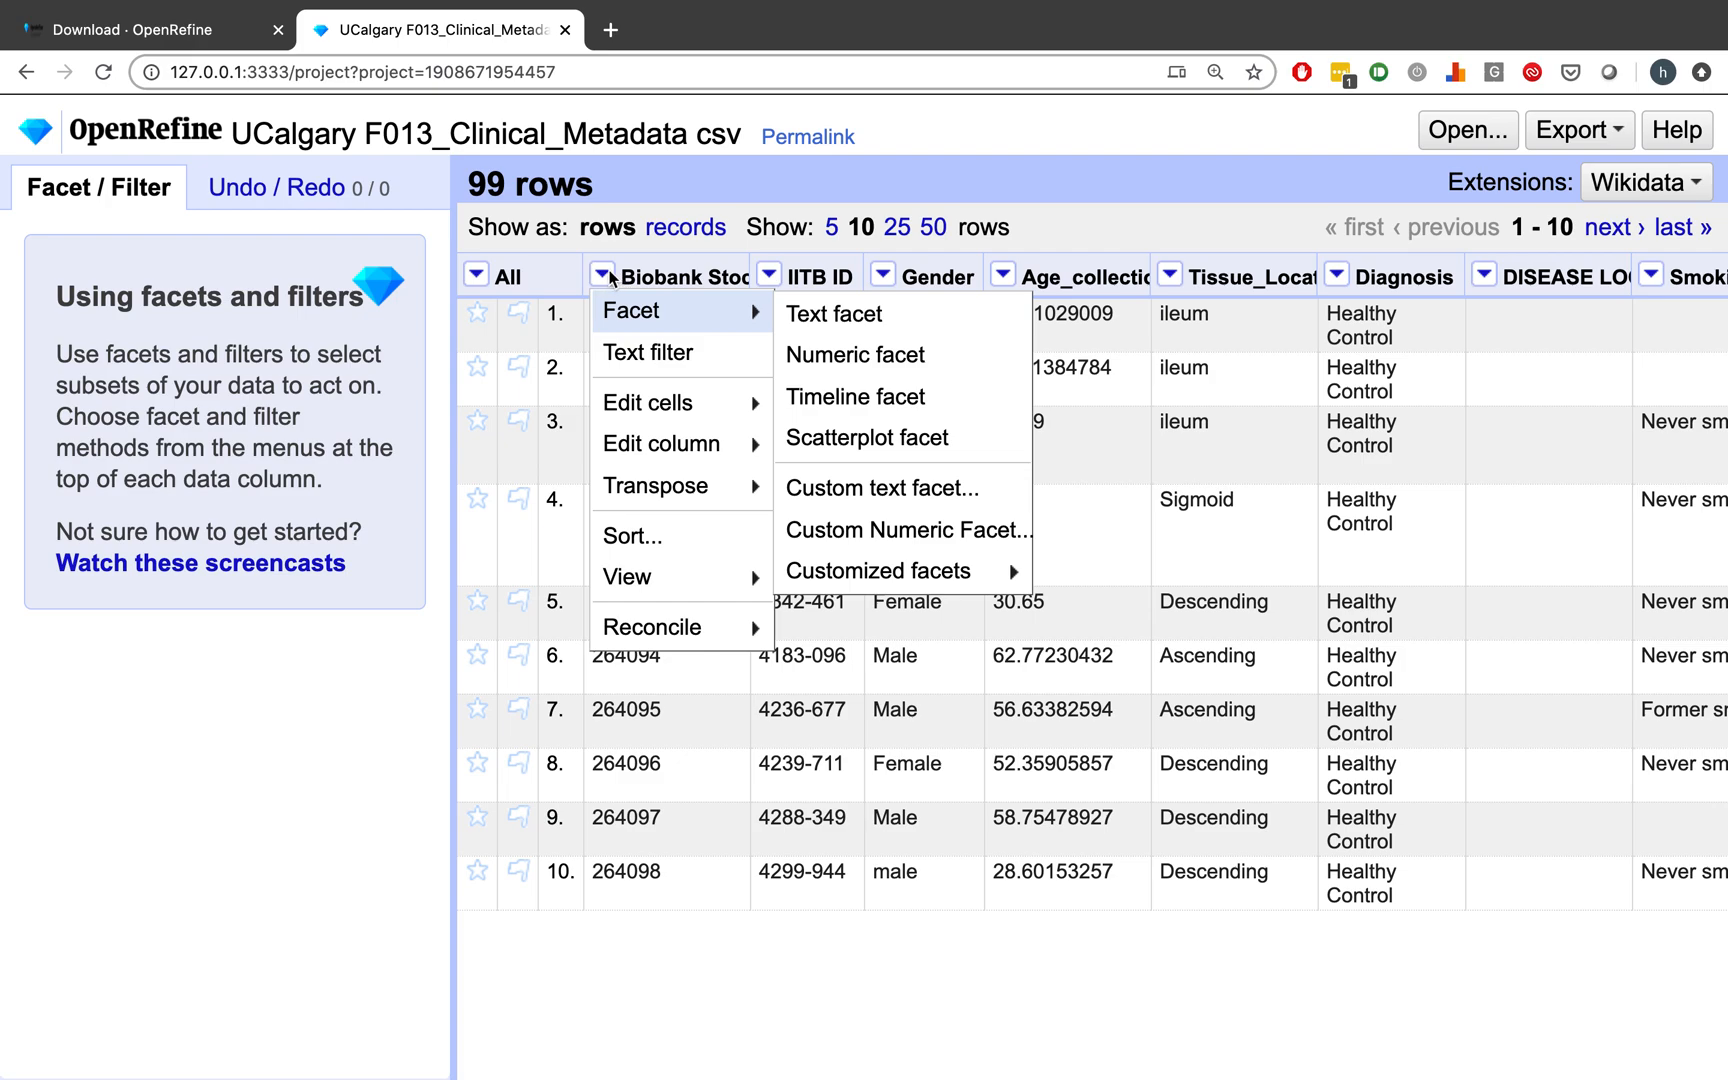
pyautogui.click(606, 278)
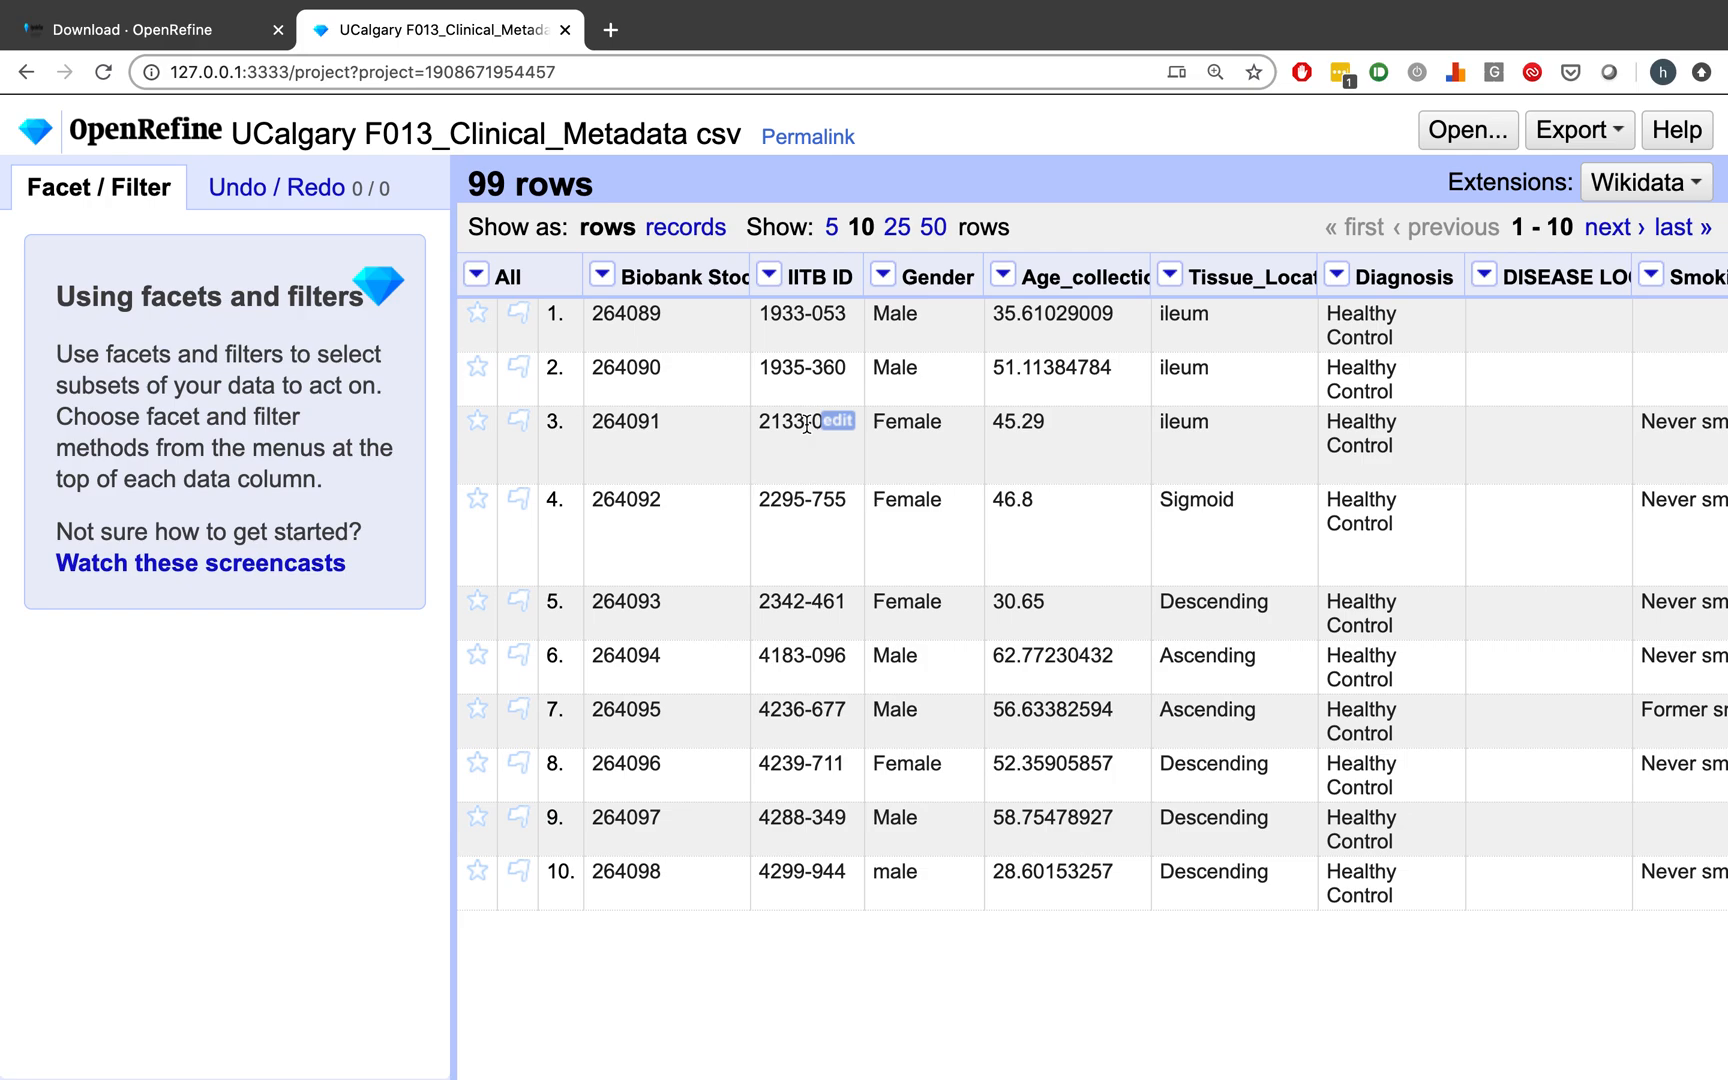
# Convert the values in the Age_collection column to numbers.
pyautogui.moveTo(975, 318)
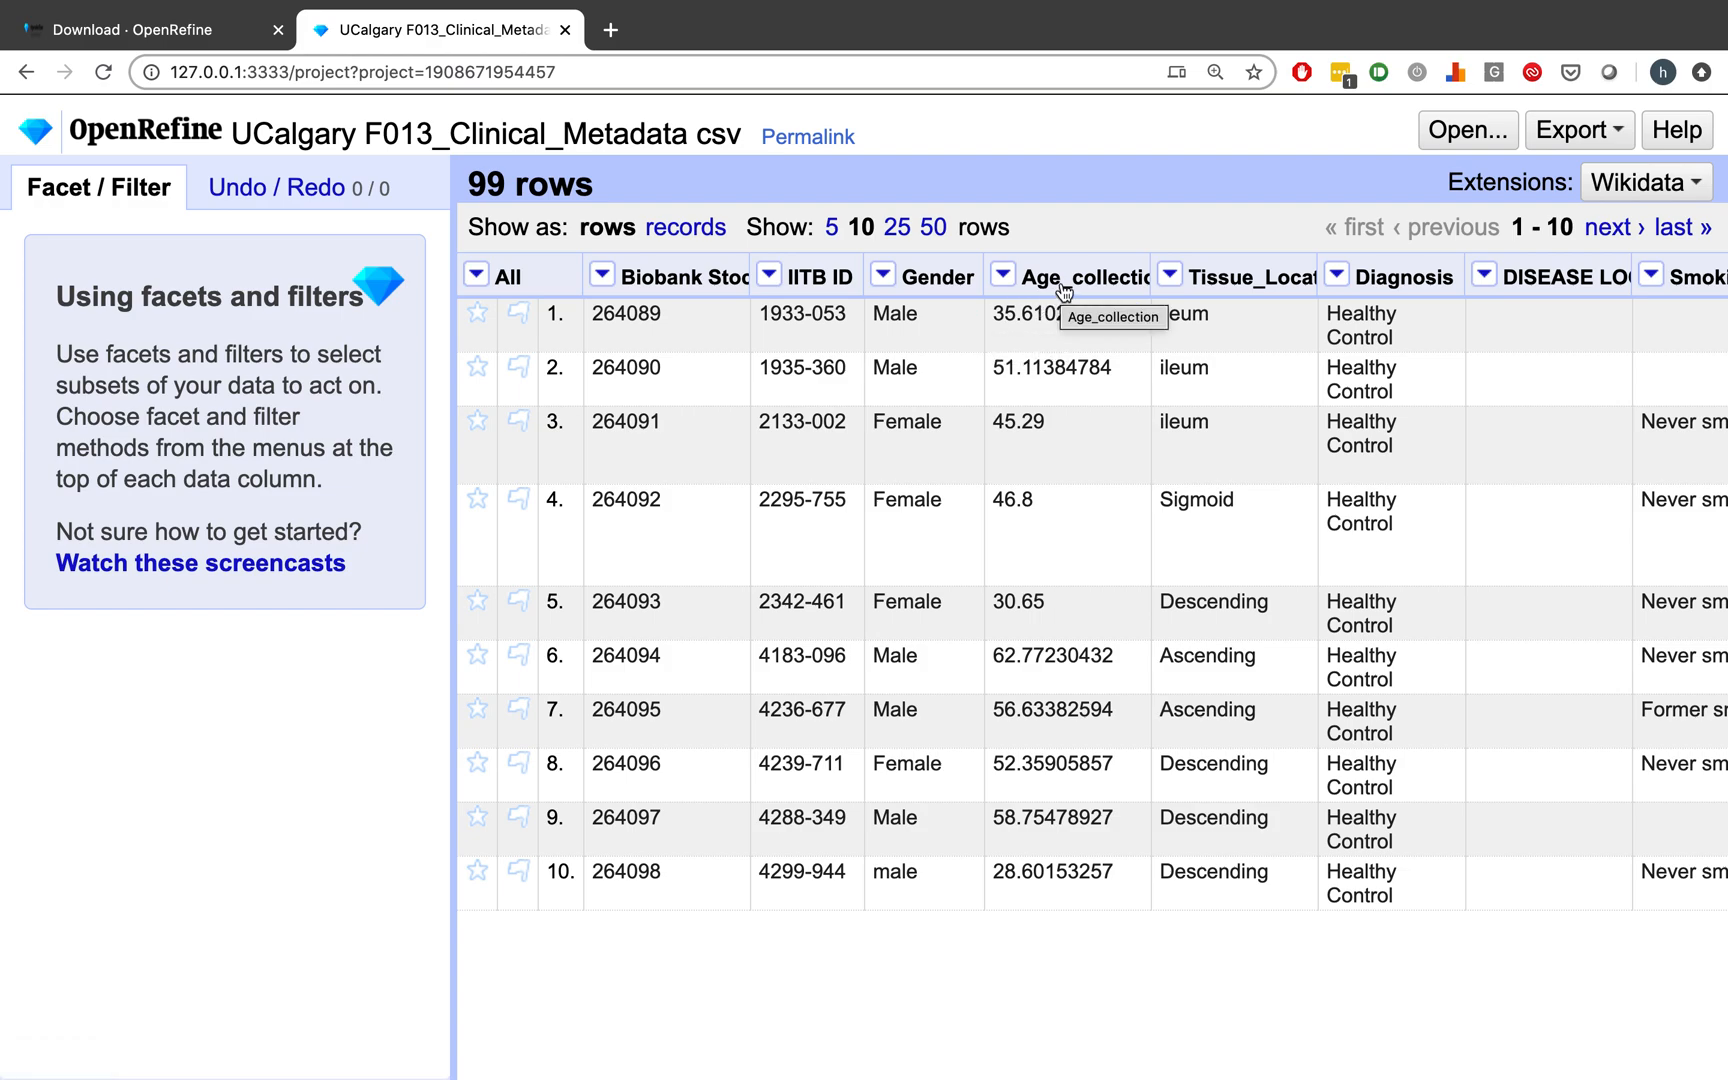
pyautogui.click(1003, 276)
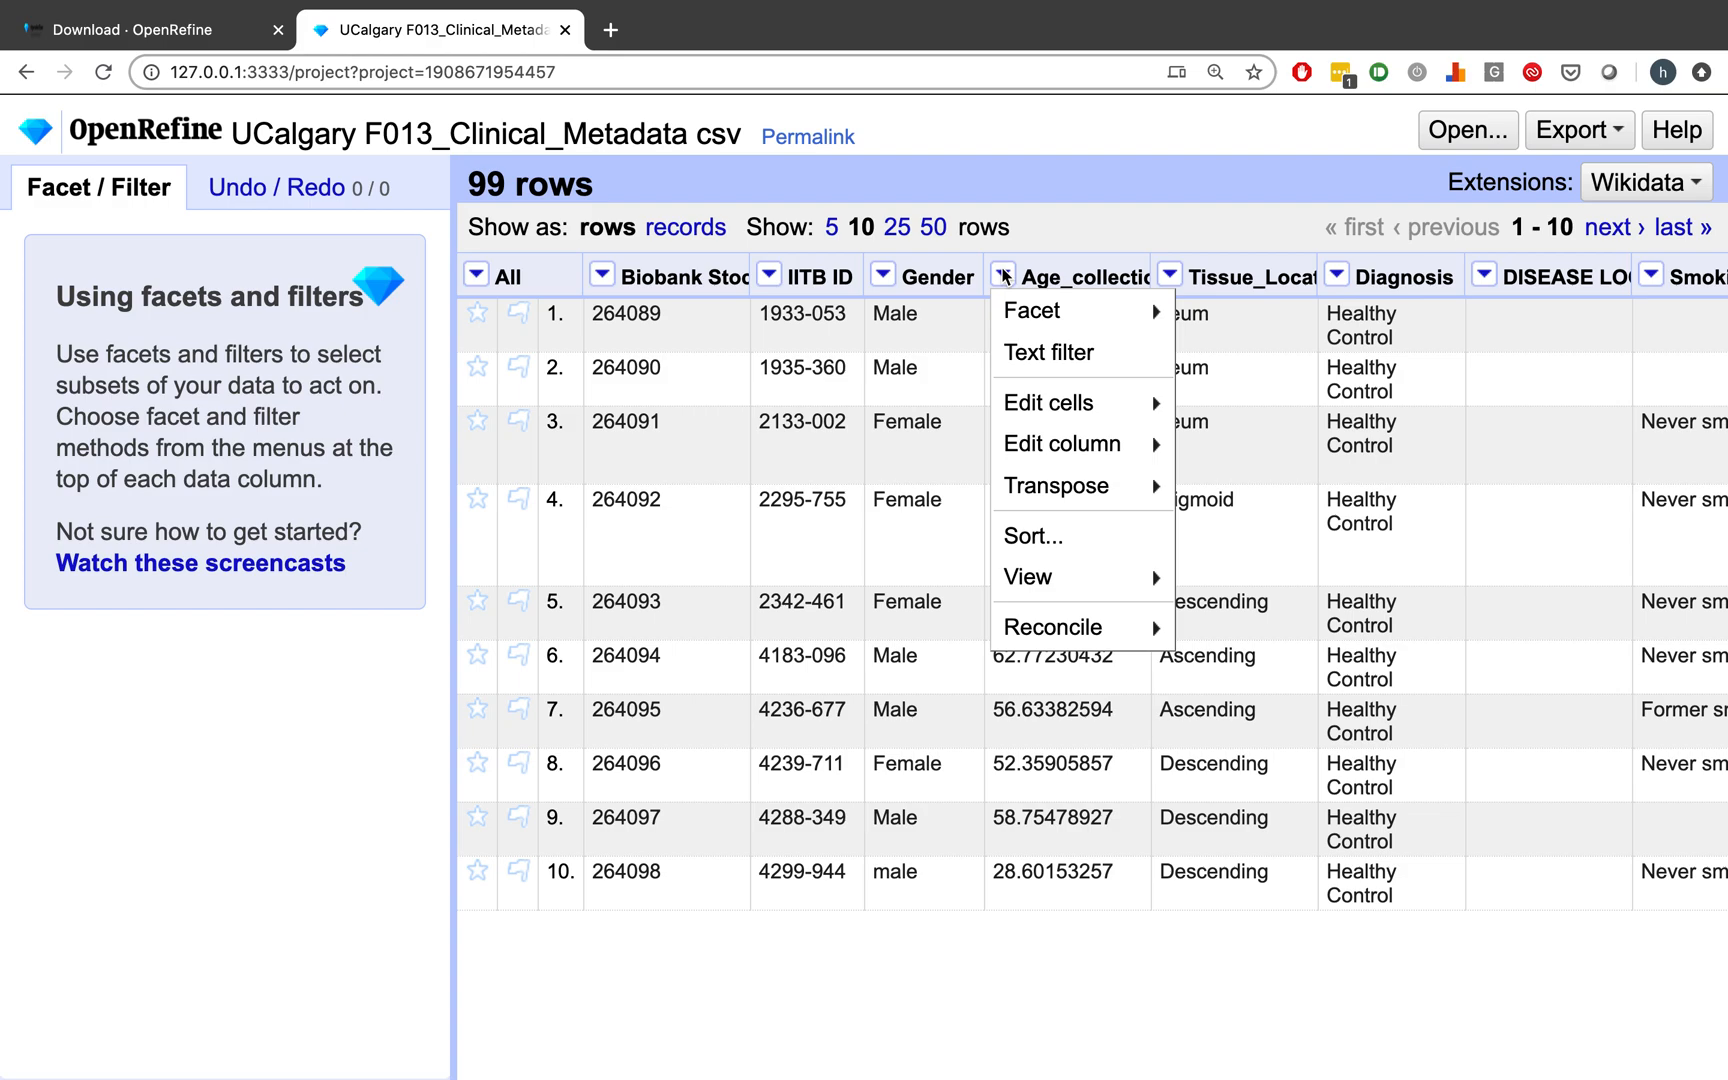
pyautogui.moveTo(1040, 405)
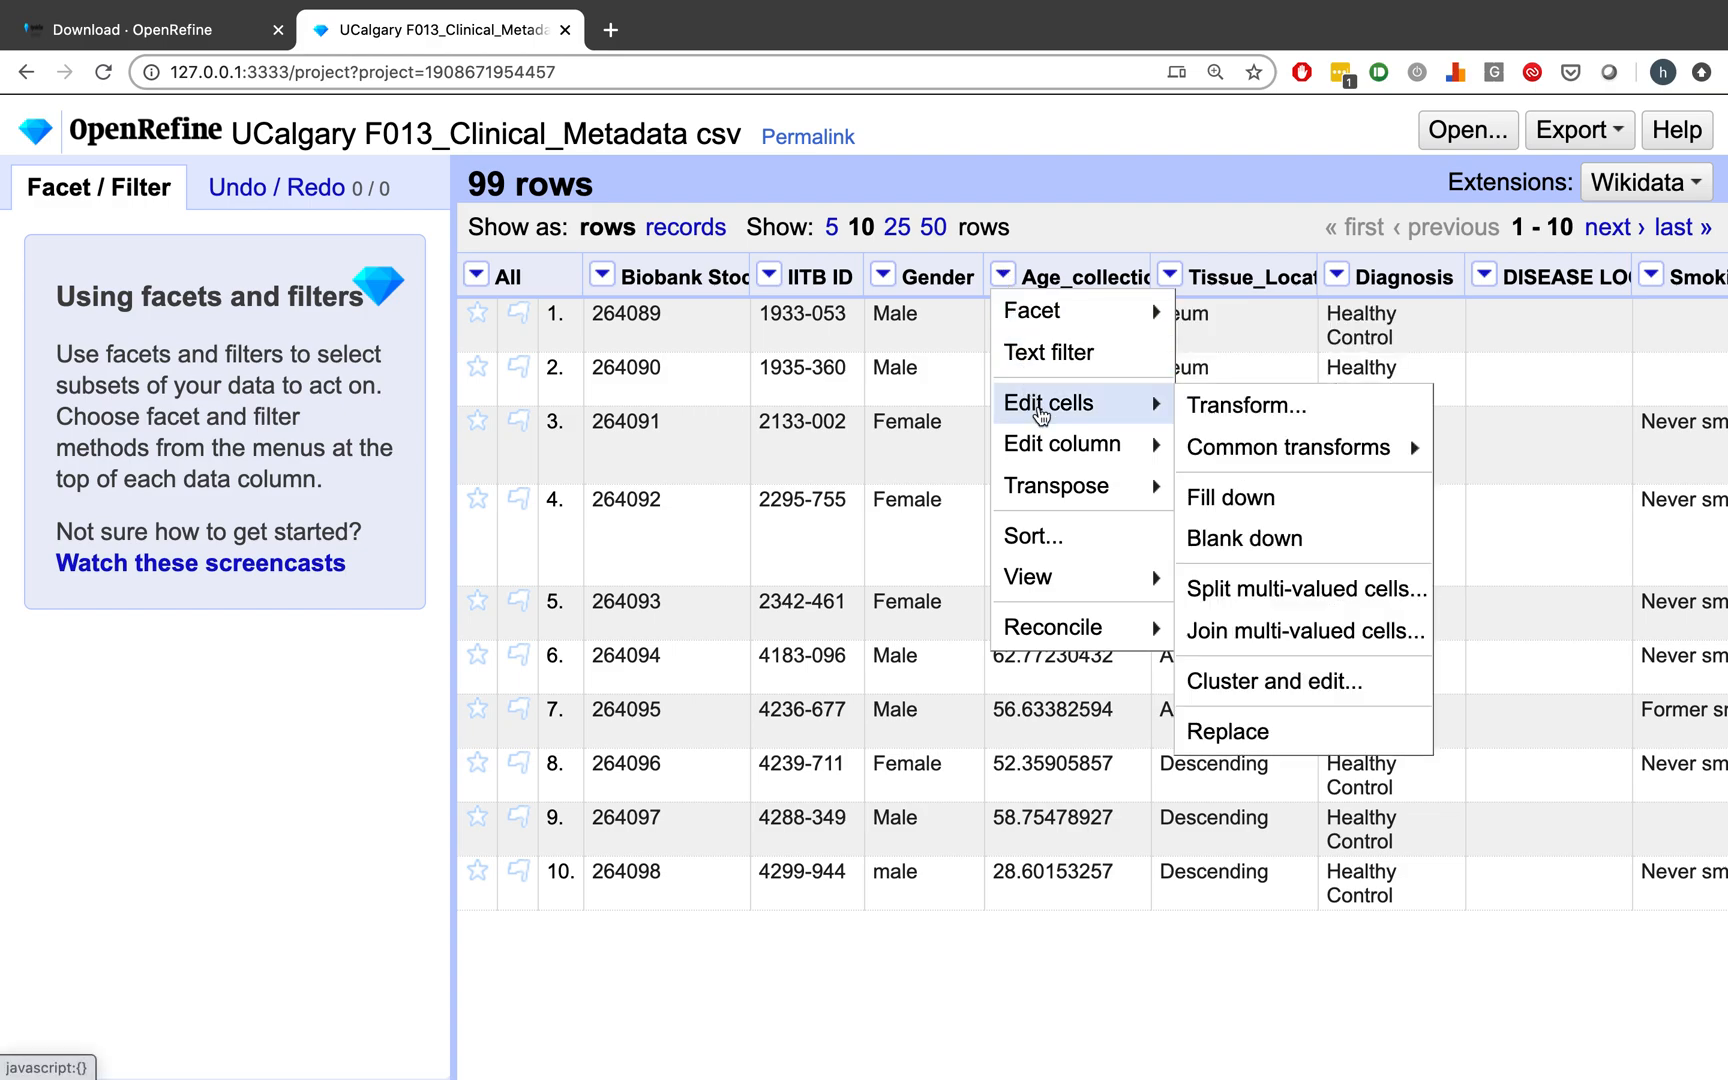
pyautogui.moveTo(1218, 452)
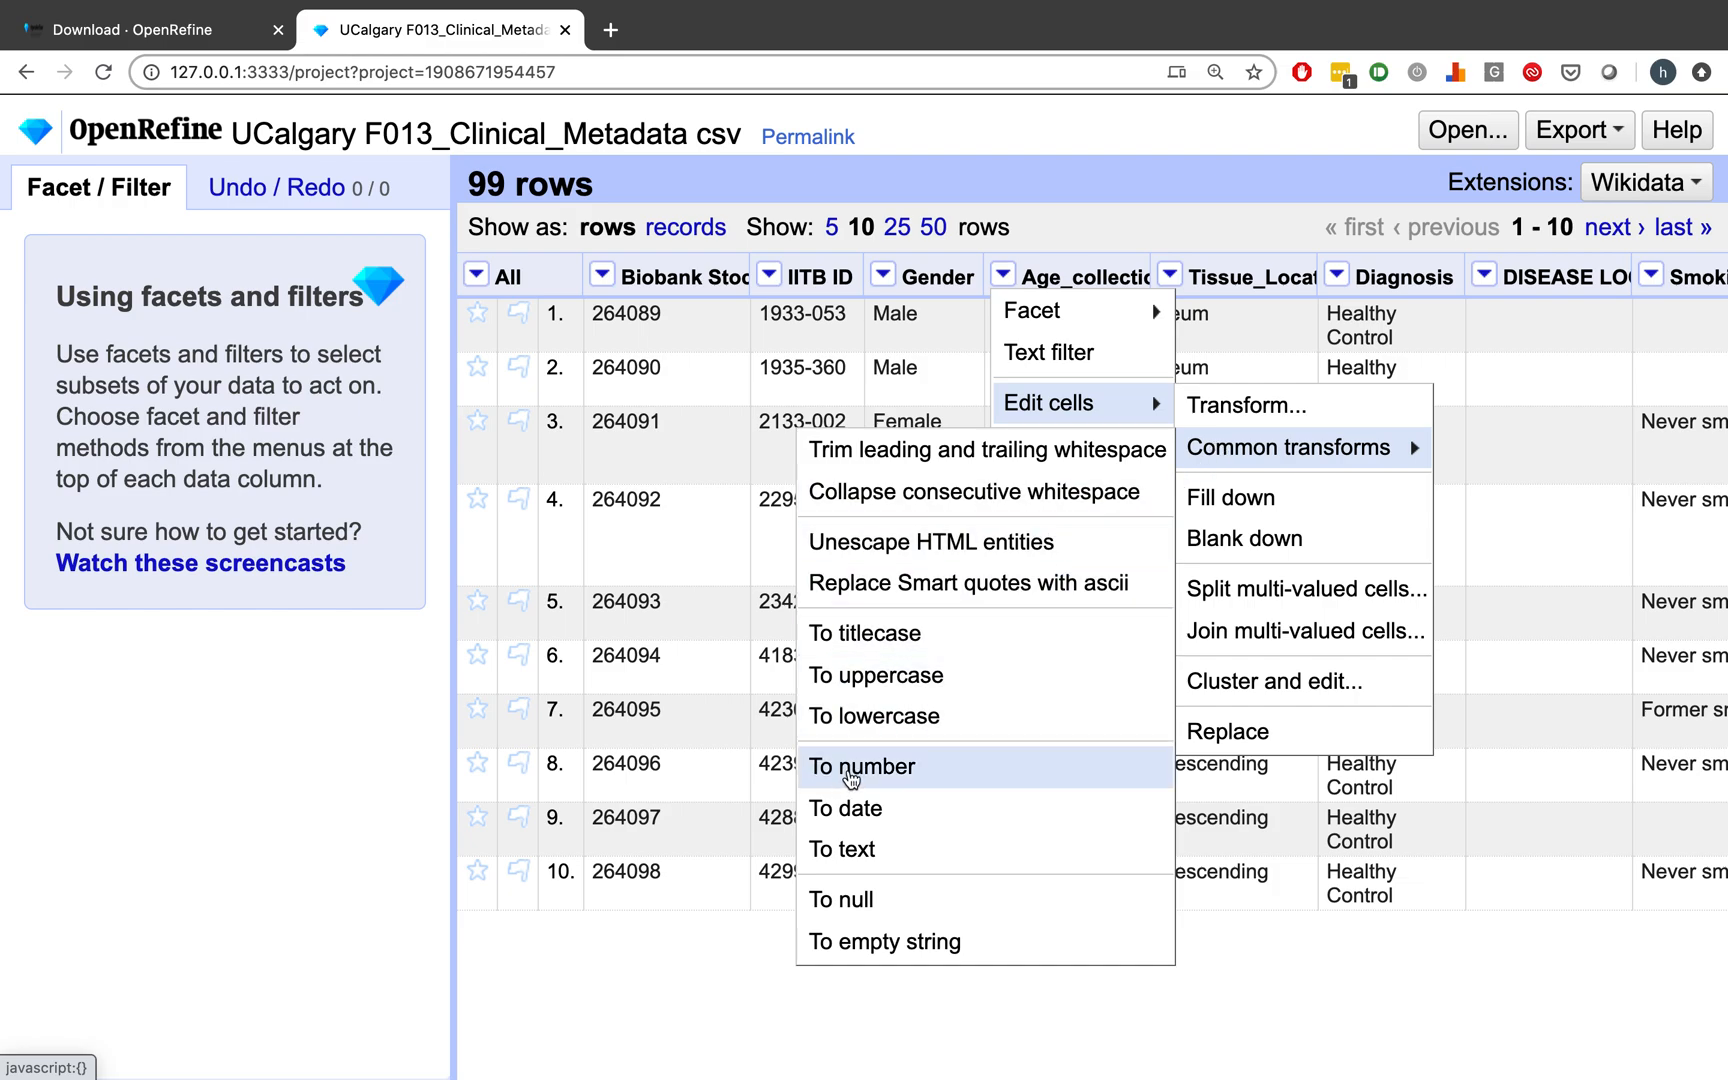
pyautogui.click(851, 772)
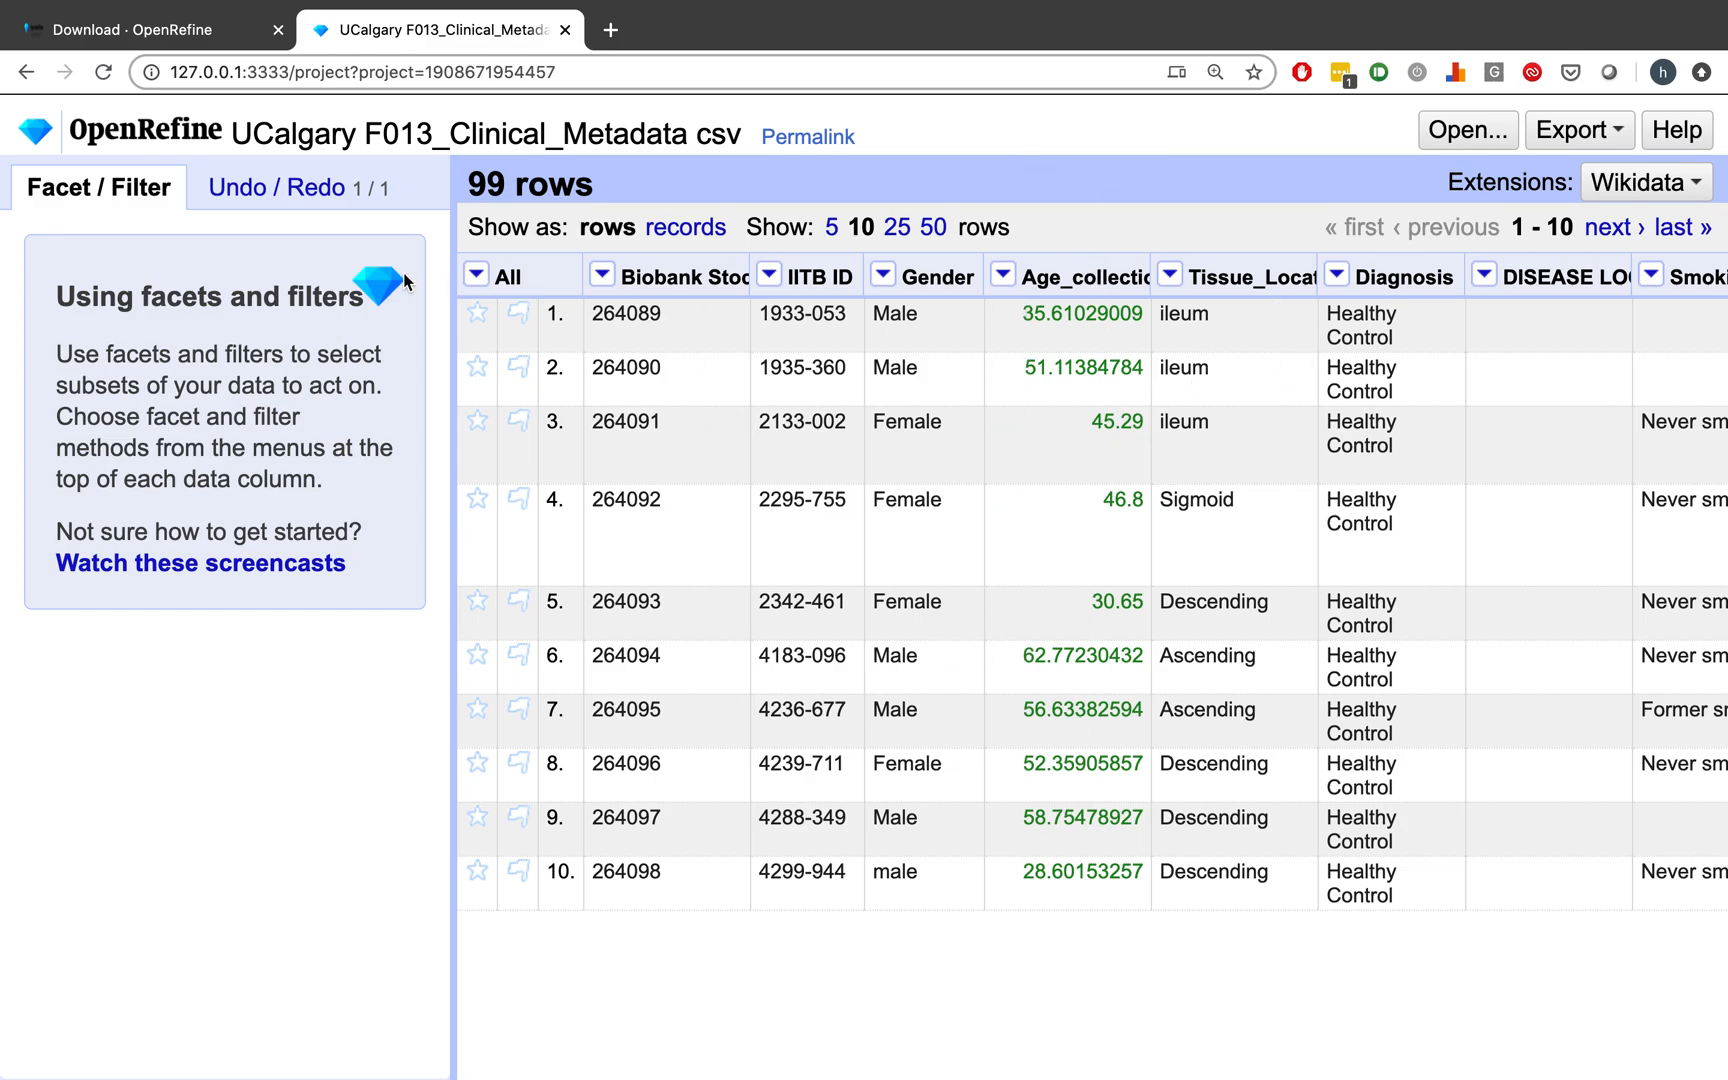
# Revert the project history to the Create project state and reapply the Age_collection number transform.
pyautogui.click(248, 193)
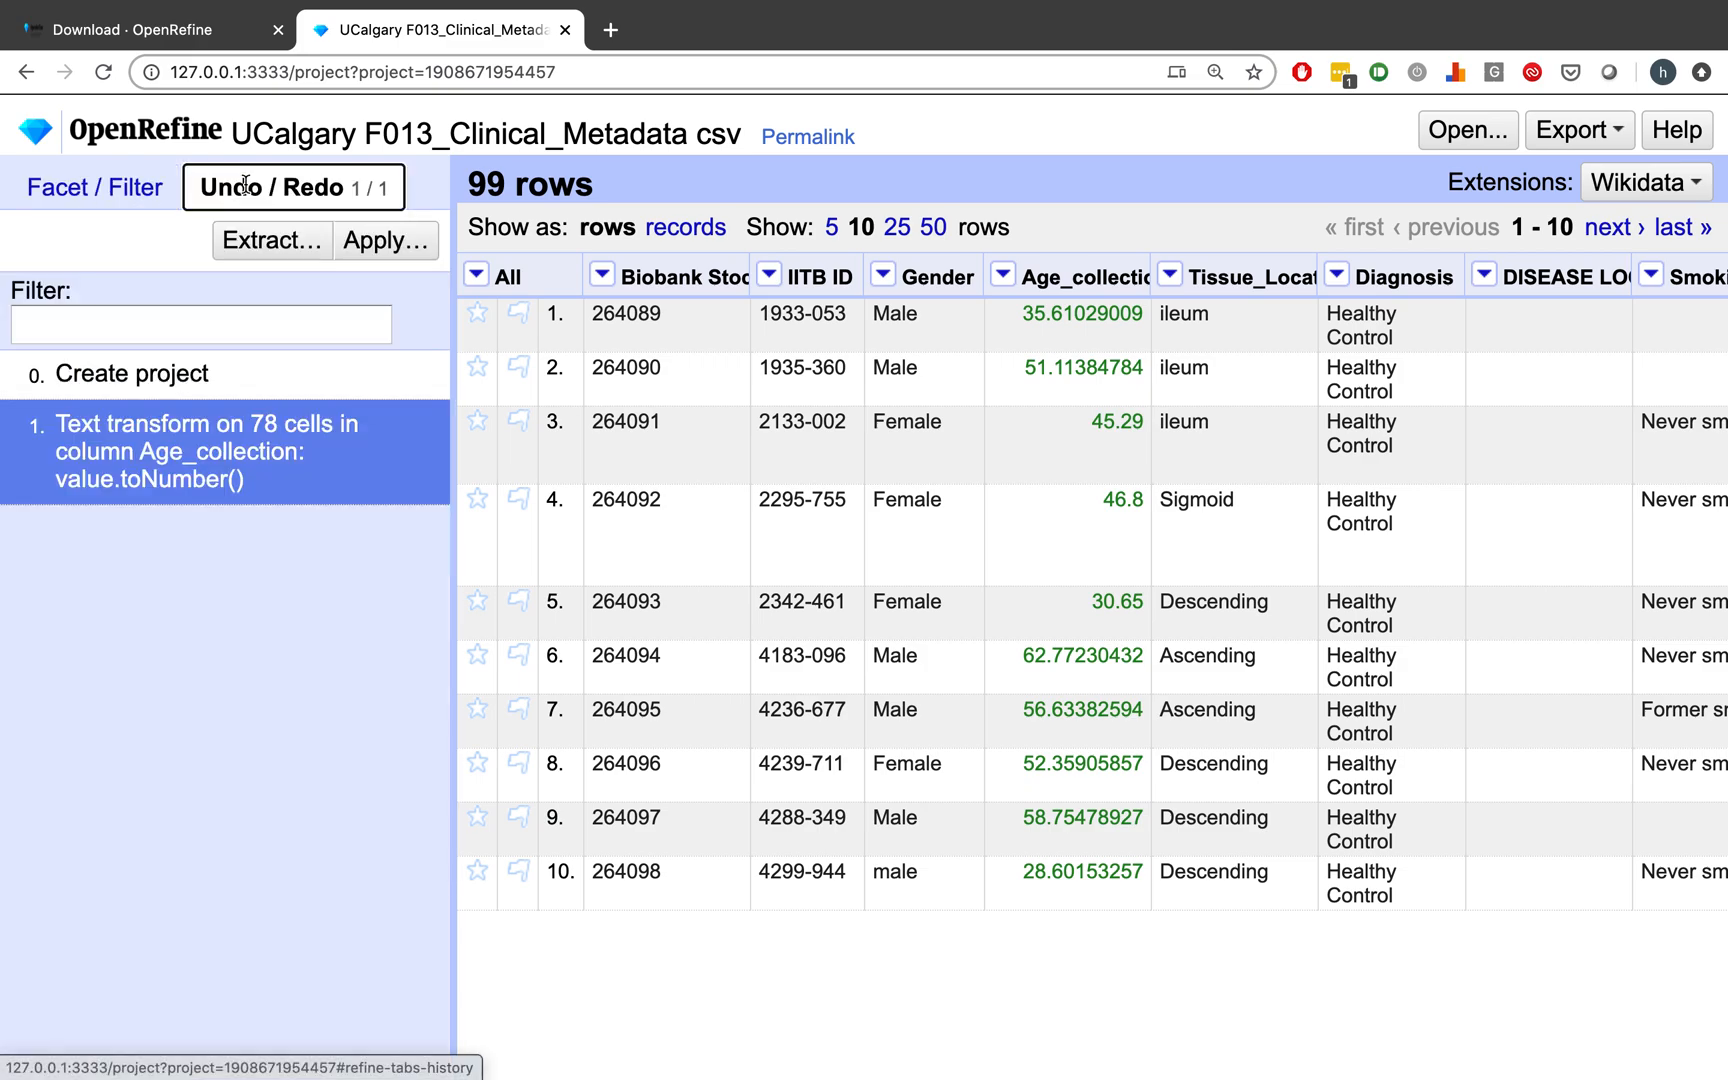
pyautogui.click(152, 378)
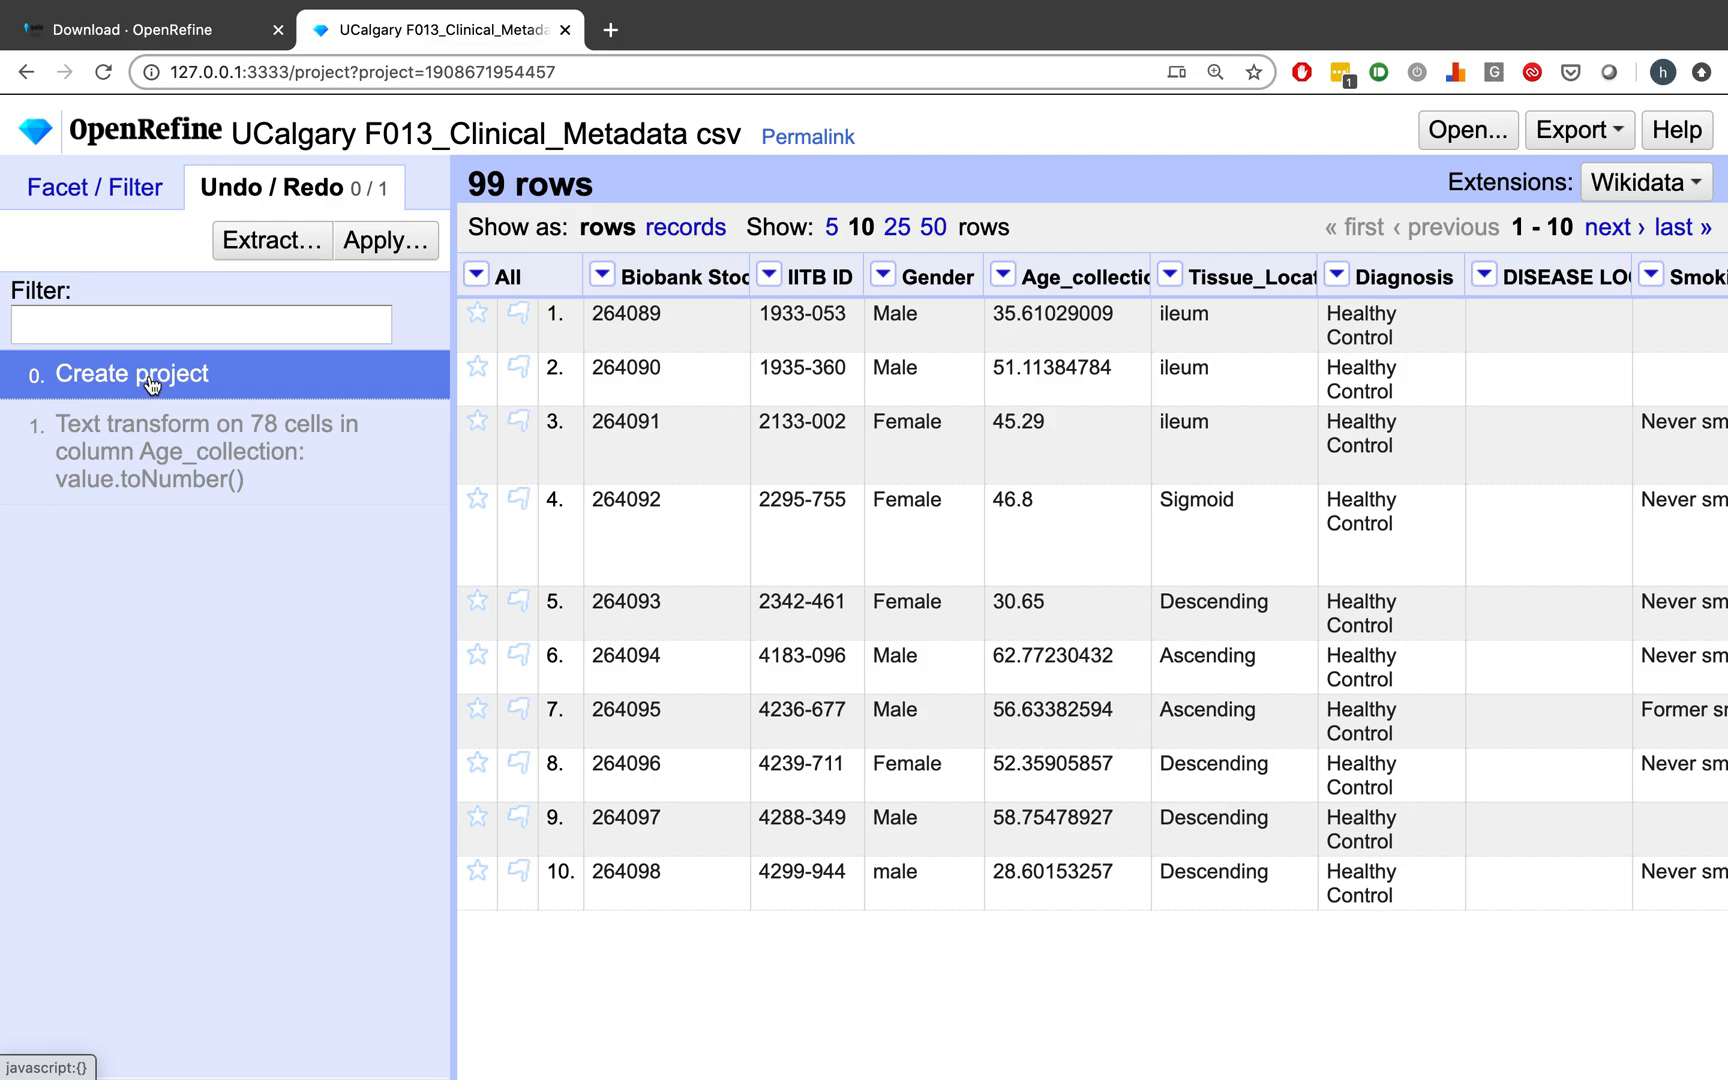
pyautogui.click(158, 433)
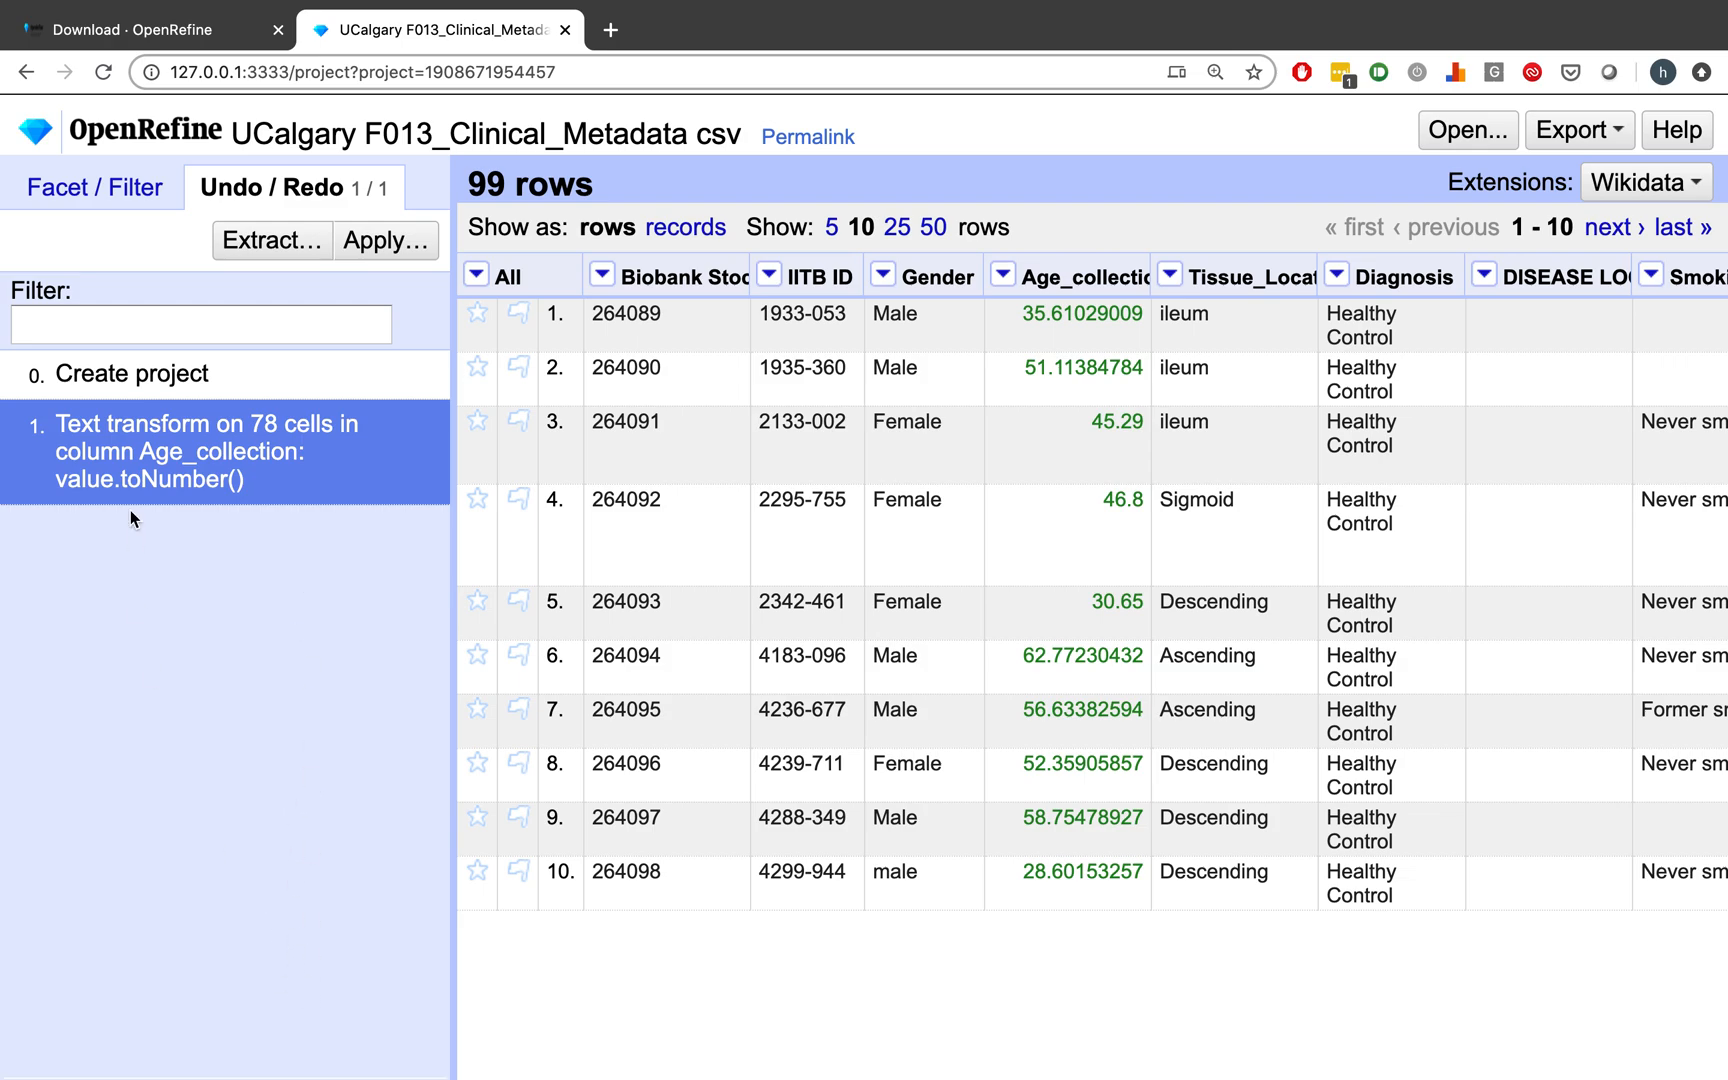
# Add a text facet on the Gender column.
pyautogui.click(101, 188)
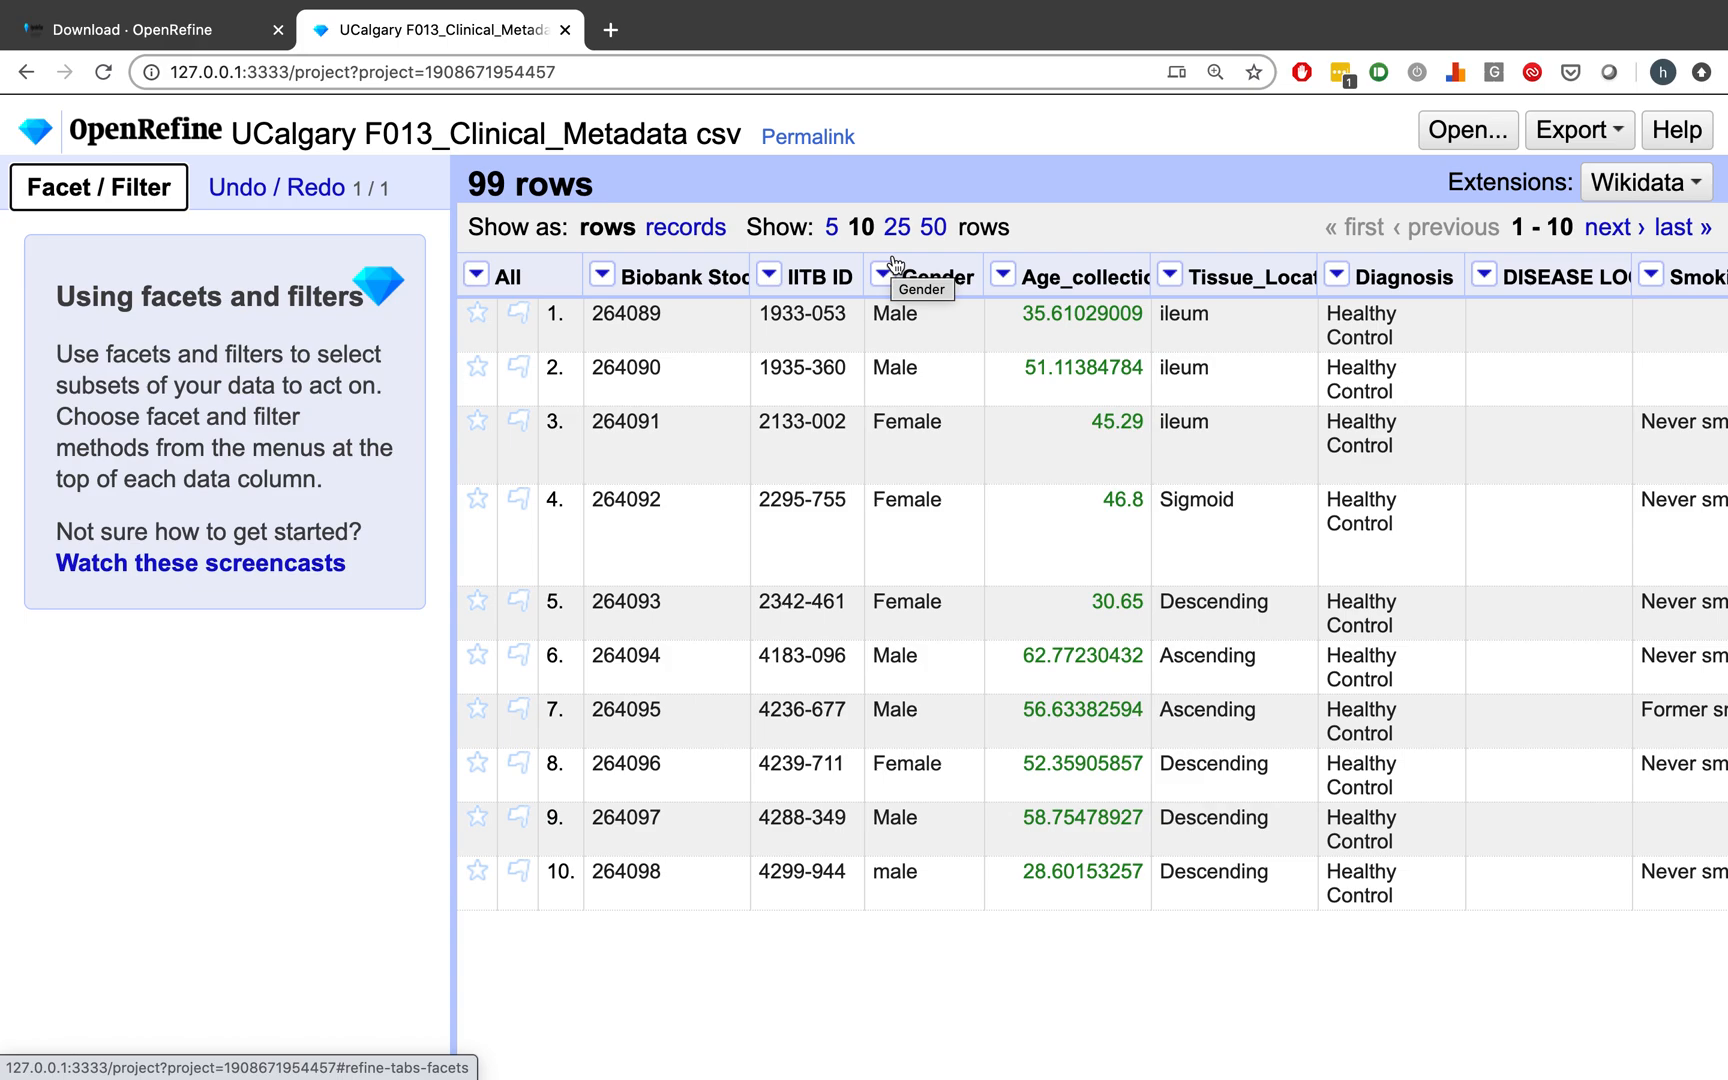
pyautogui.moveTo(594, 183); pyautogui.dragTo(468, 177)
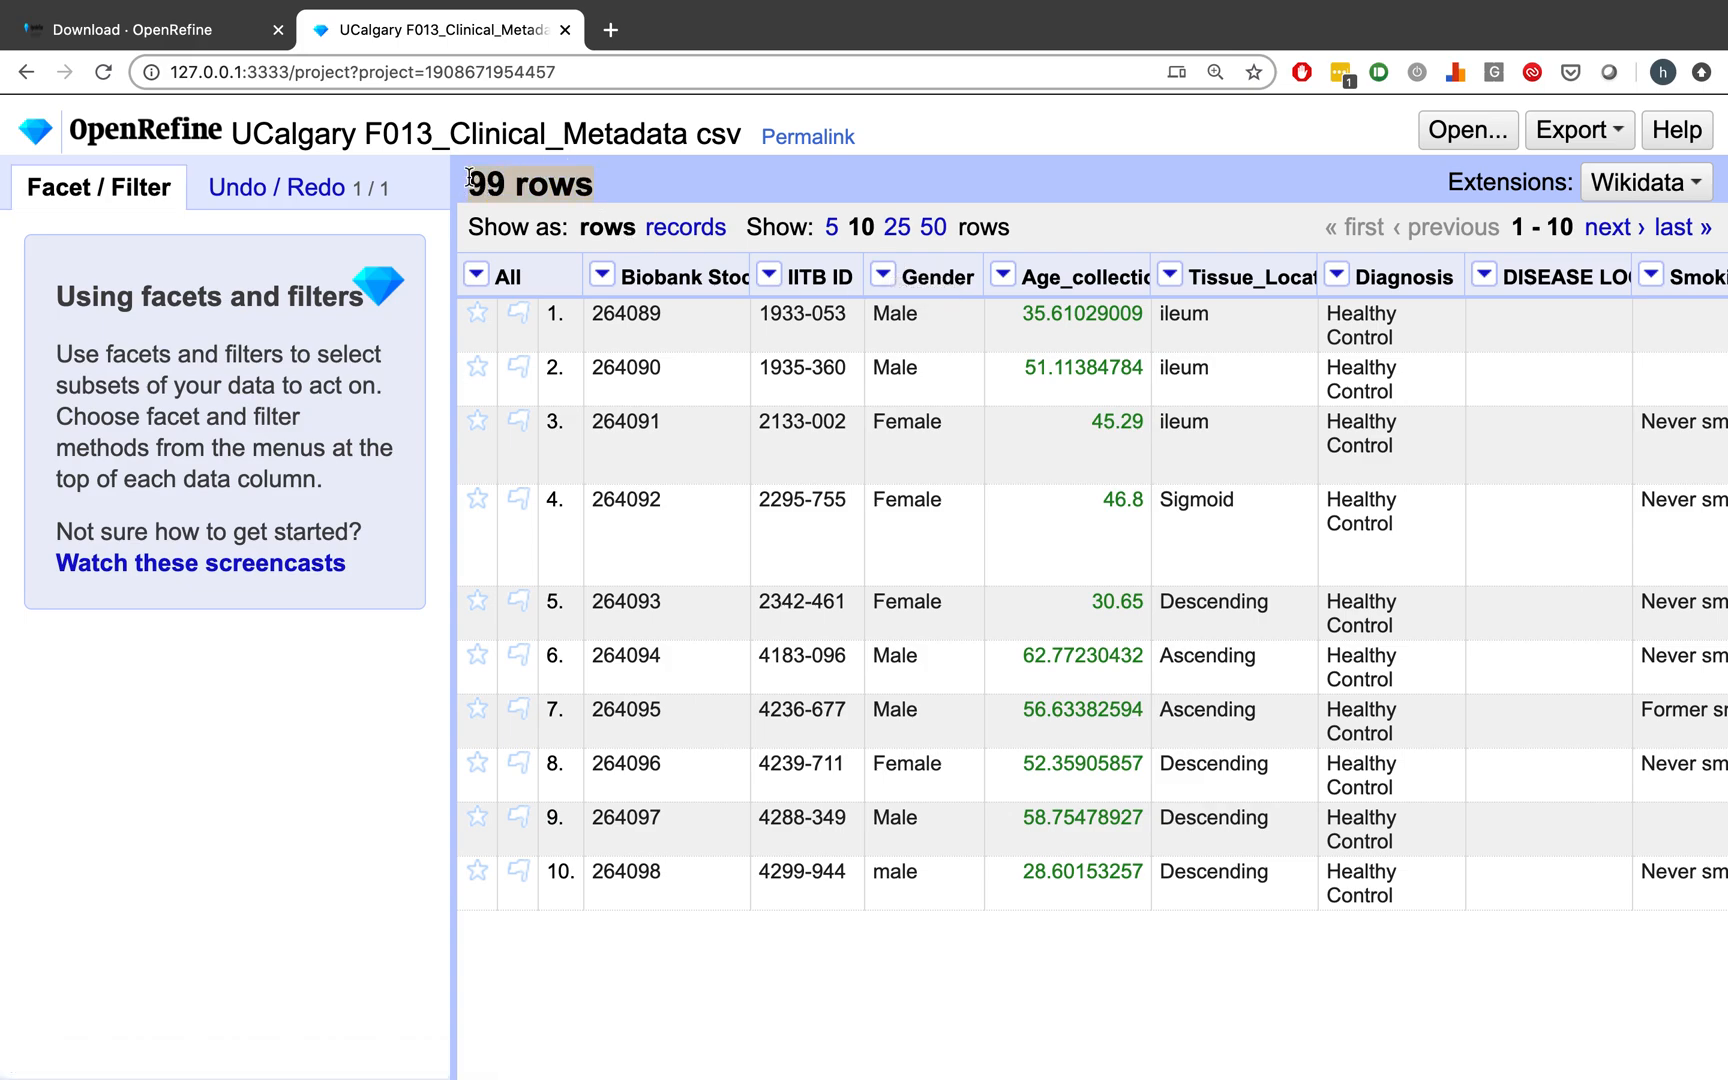
pyautogui.click(883, 278)
pyautogui.moveTo(900, 308)
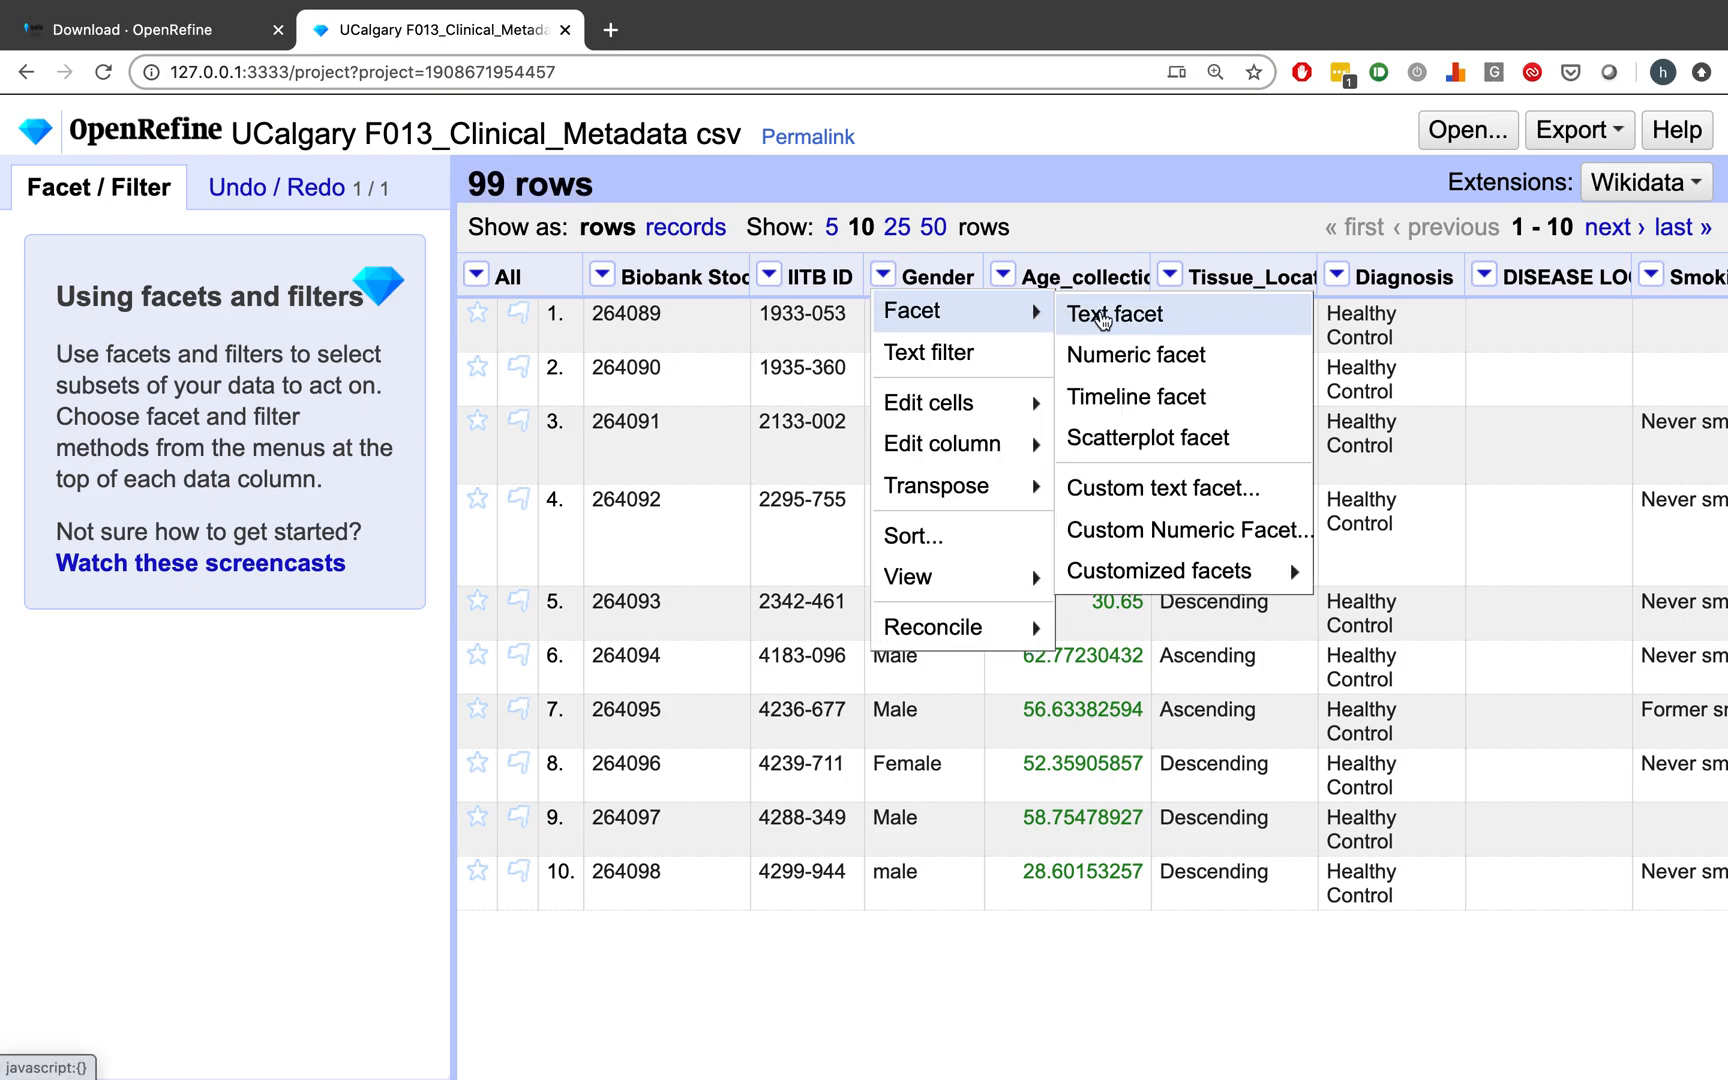
pyautogui.click(1103, 320)
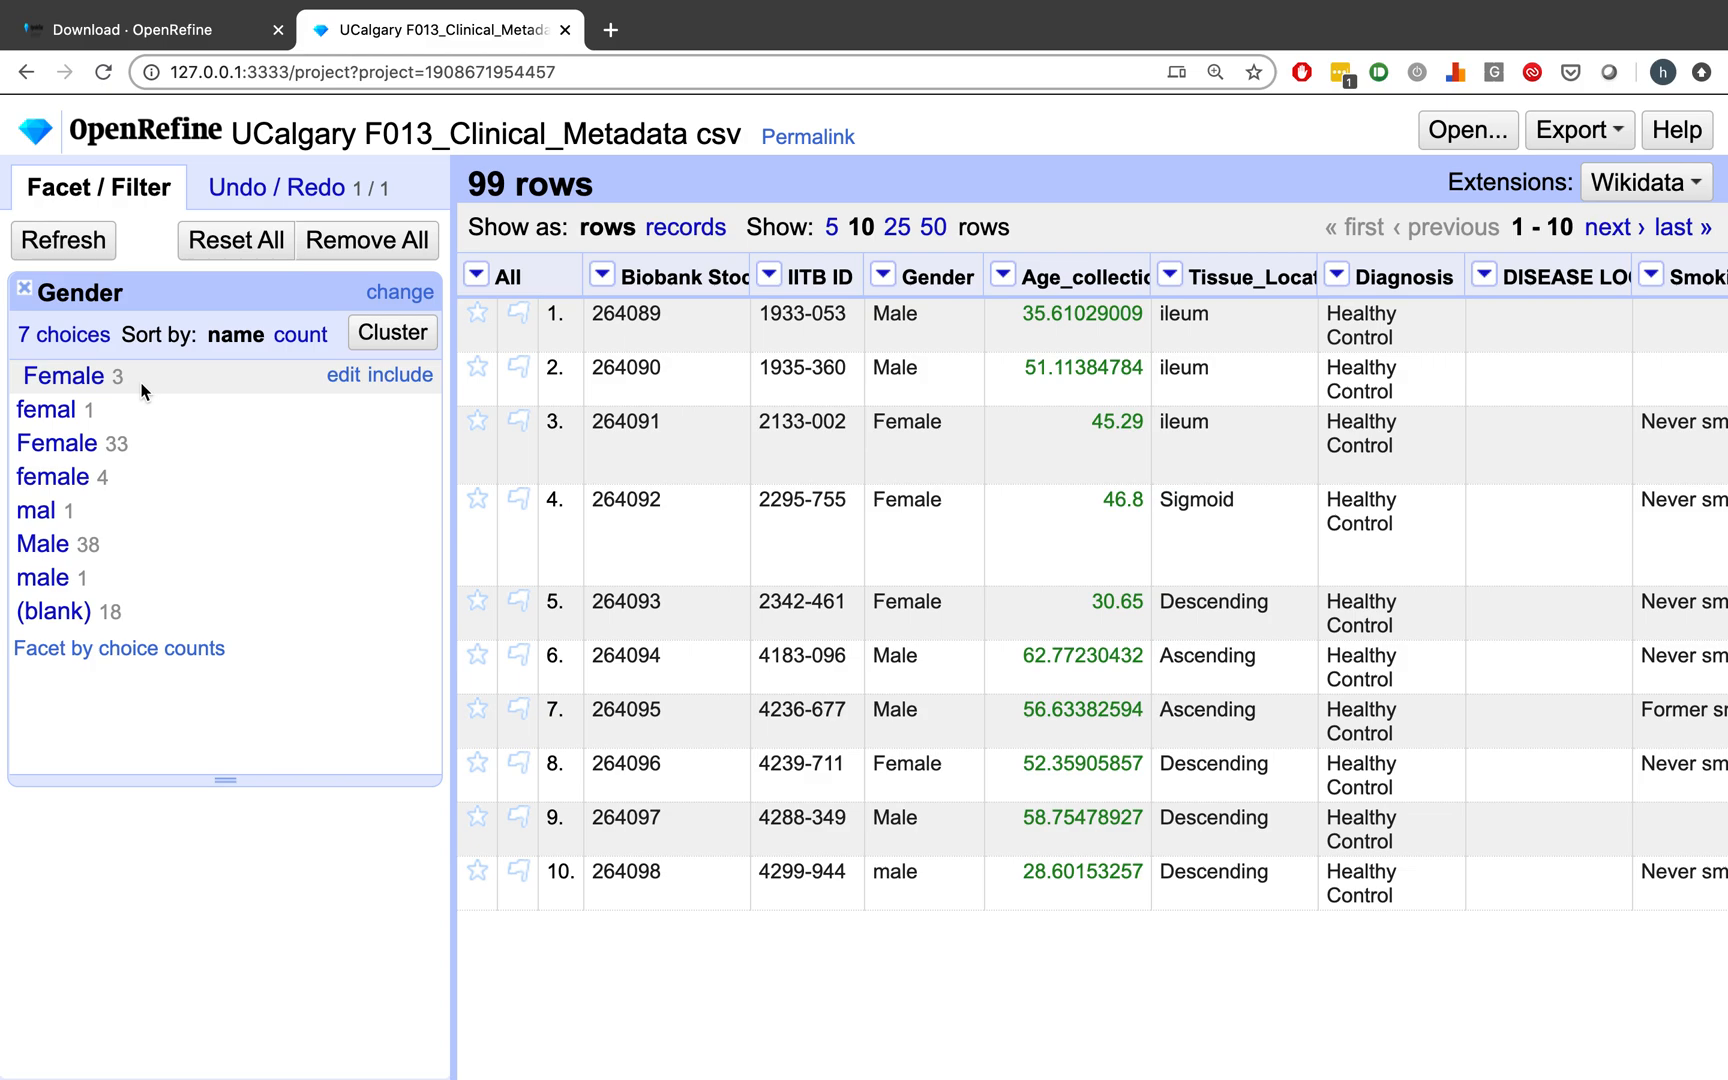
# Cluster the Gender values using the key collision method with the metaphone3 keying function.
pyautogui.click(388, 335)
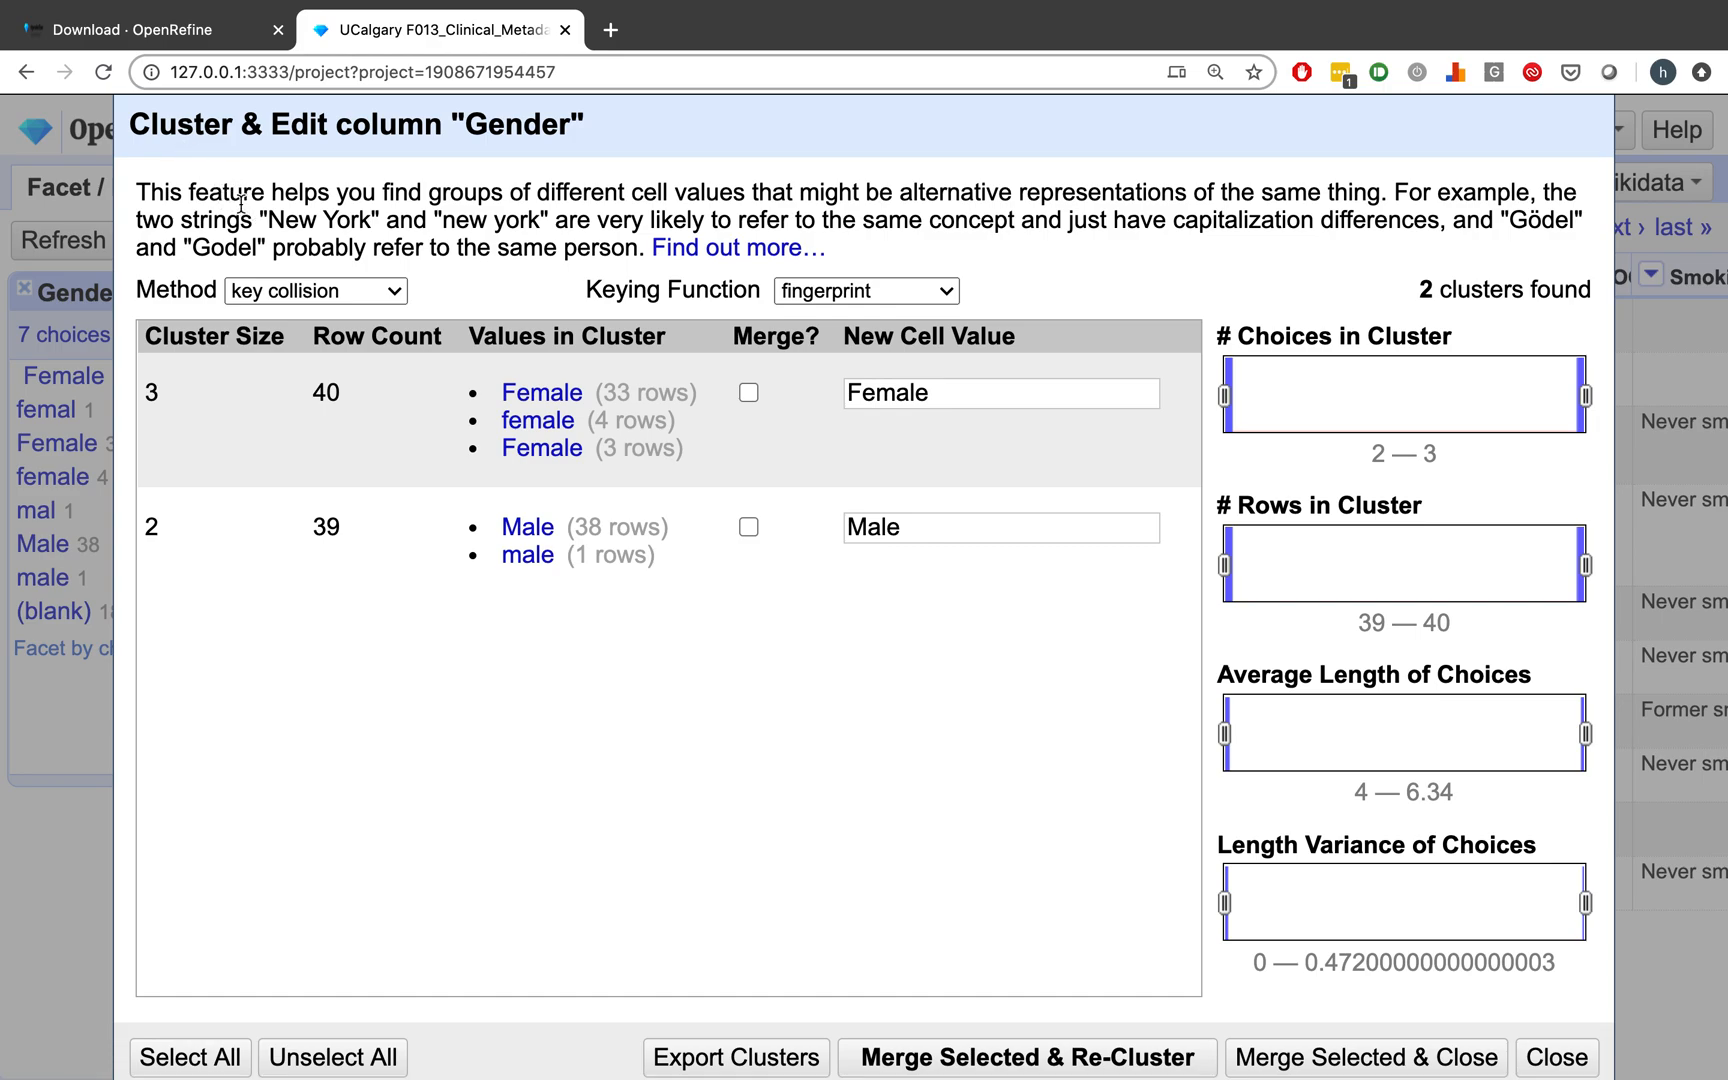
pyautogui.click(288, 291)
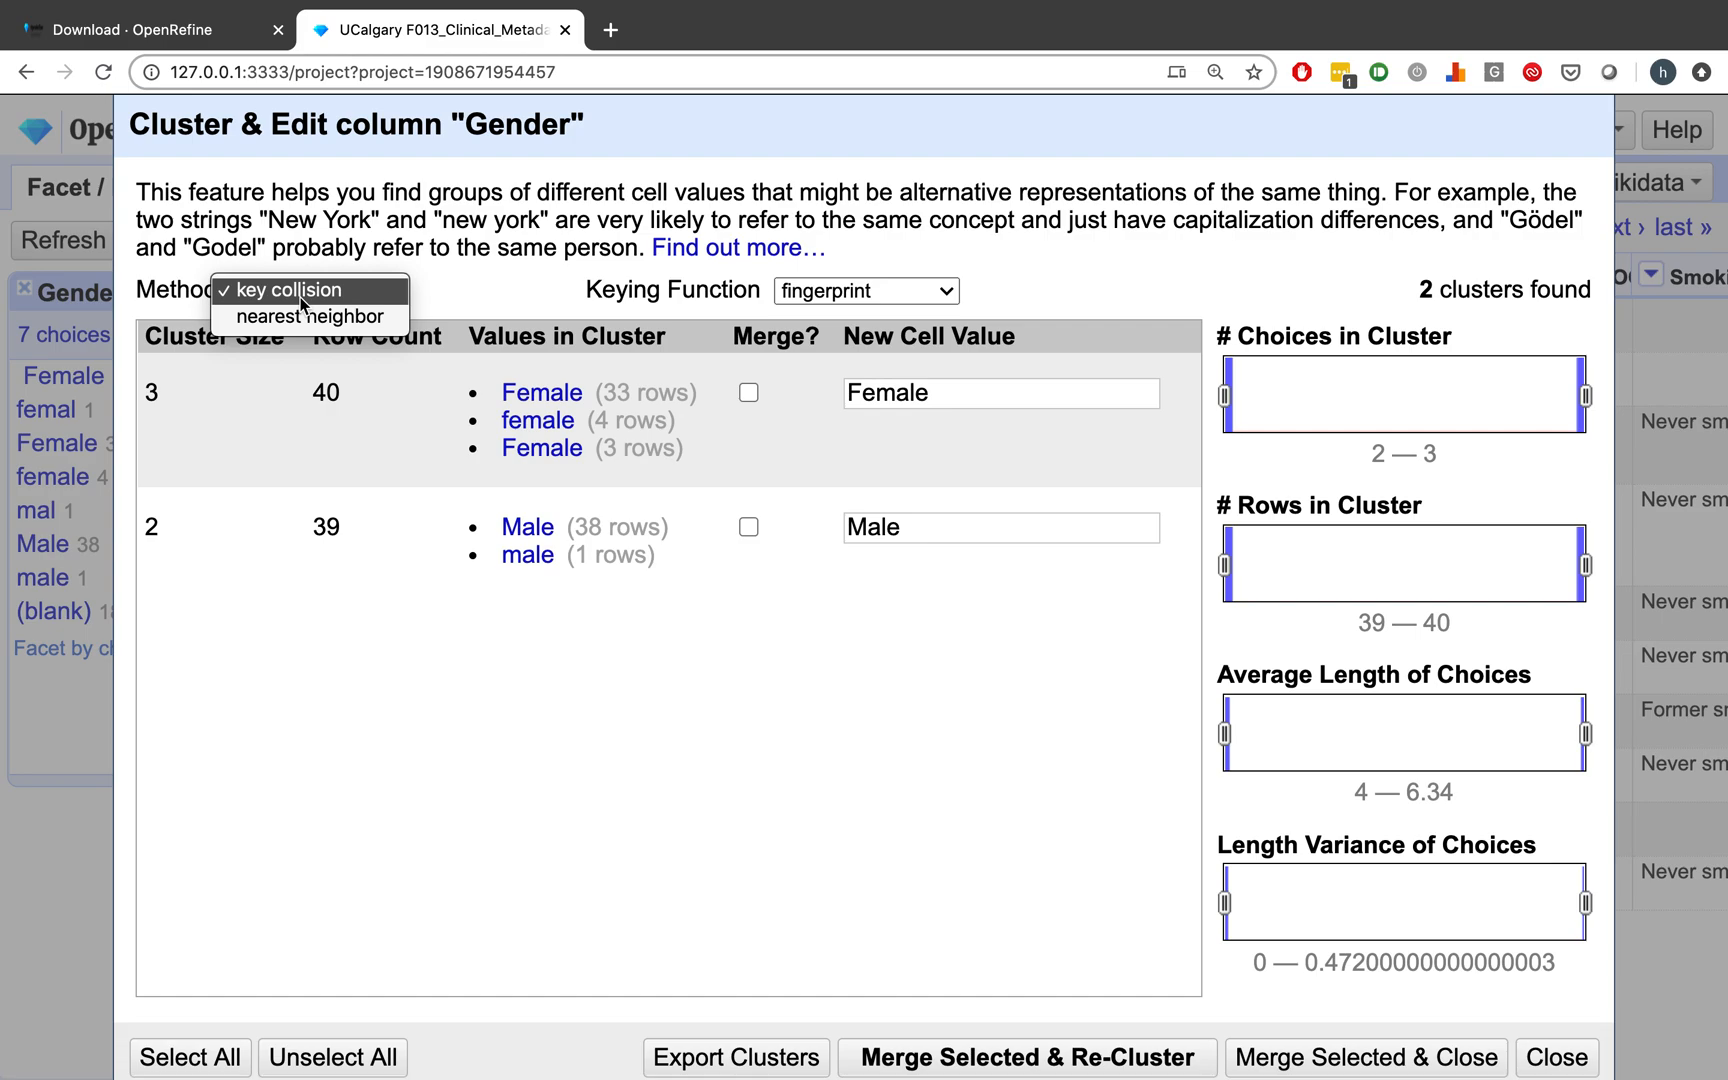
pyautogui.click(301, 300)
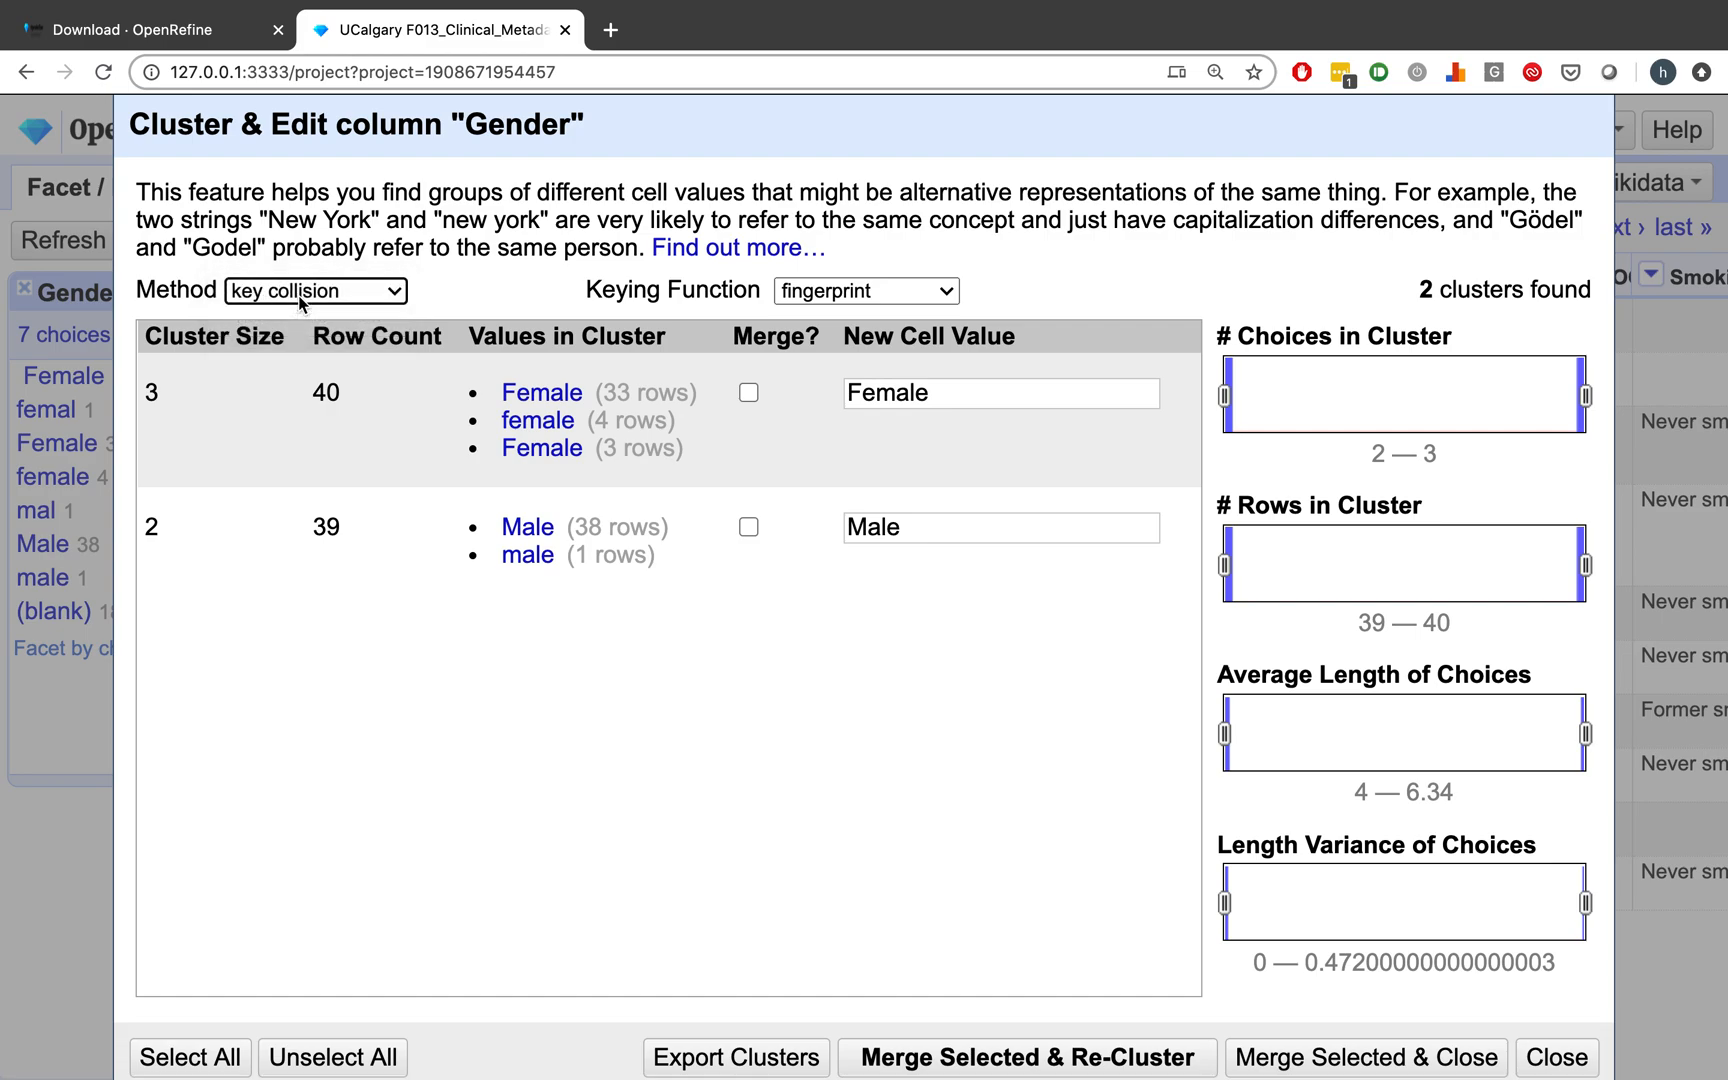
pyautogui.moveTo(586, 298); pyautogui.dragTo(800, 292)
pyautogui.click(843, 292)
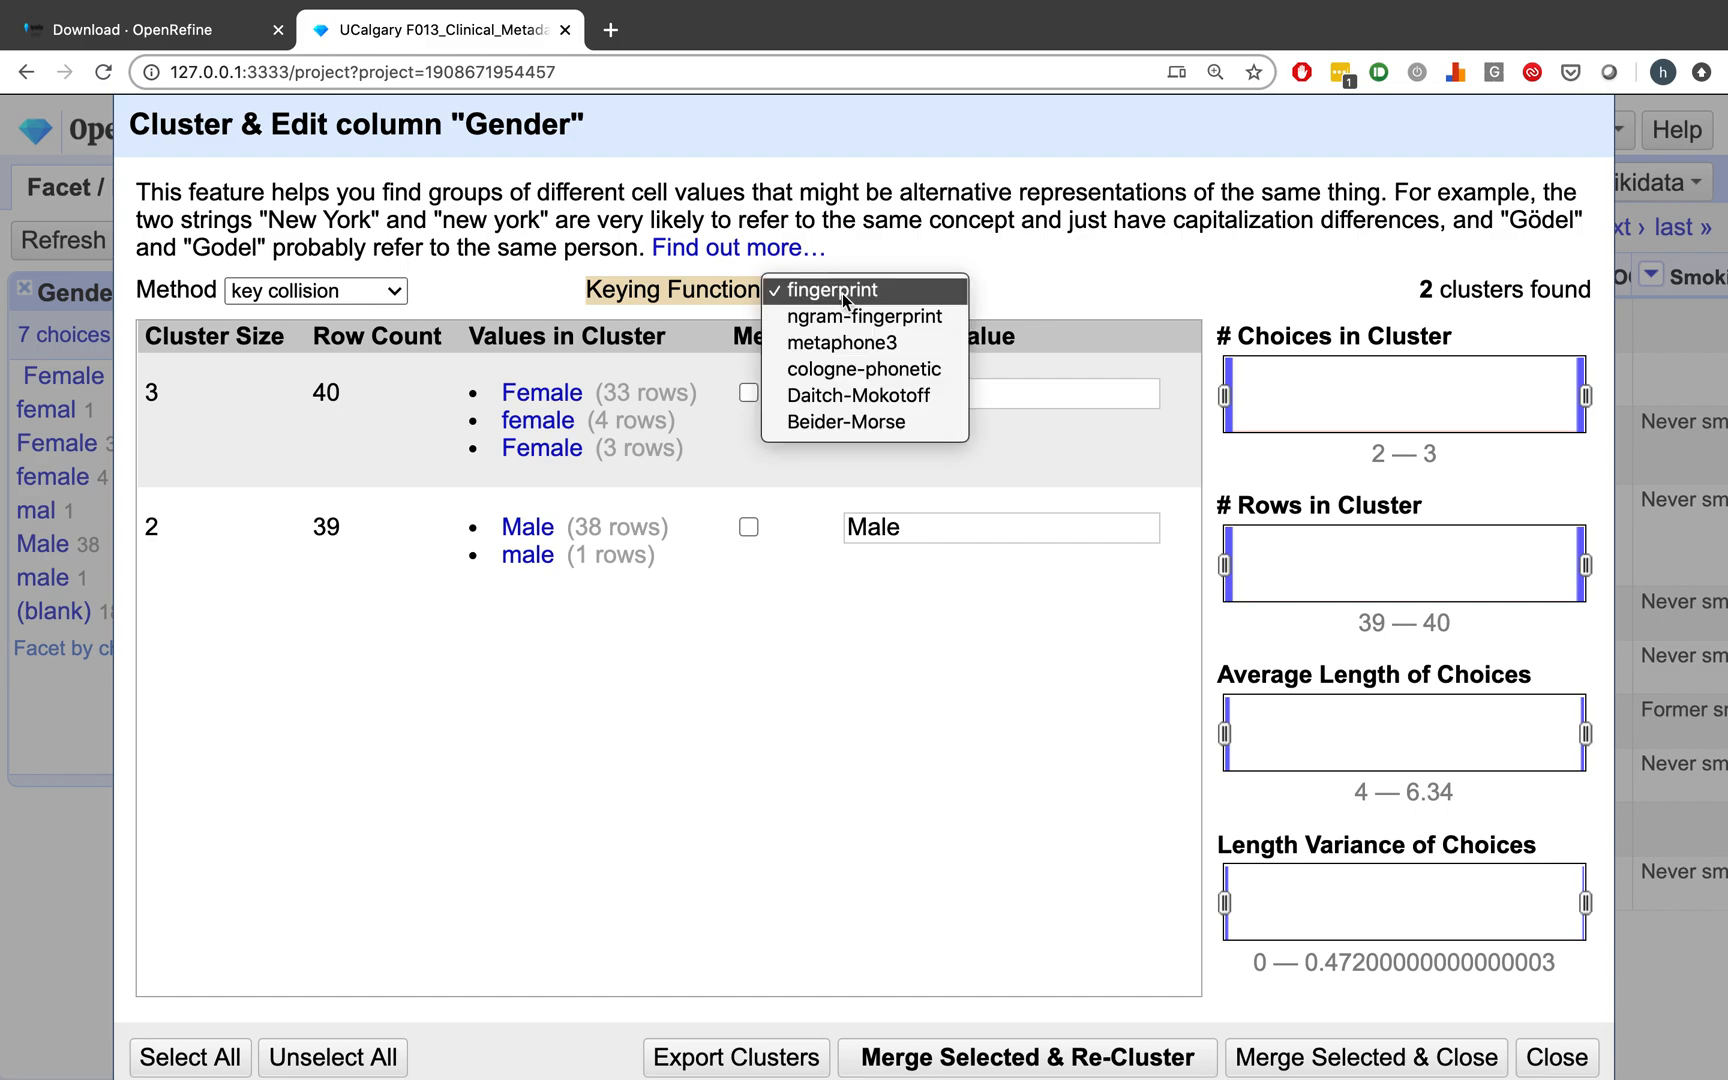
pyautogui.click(867, 344)
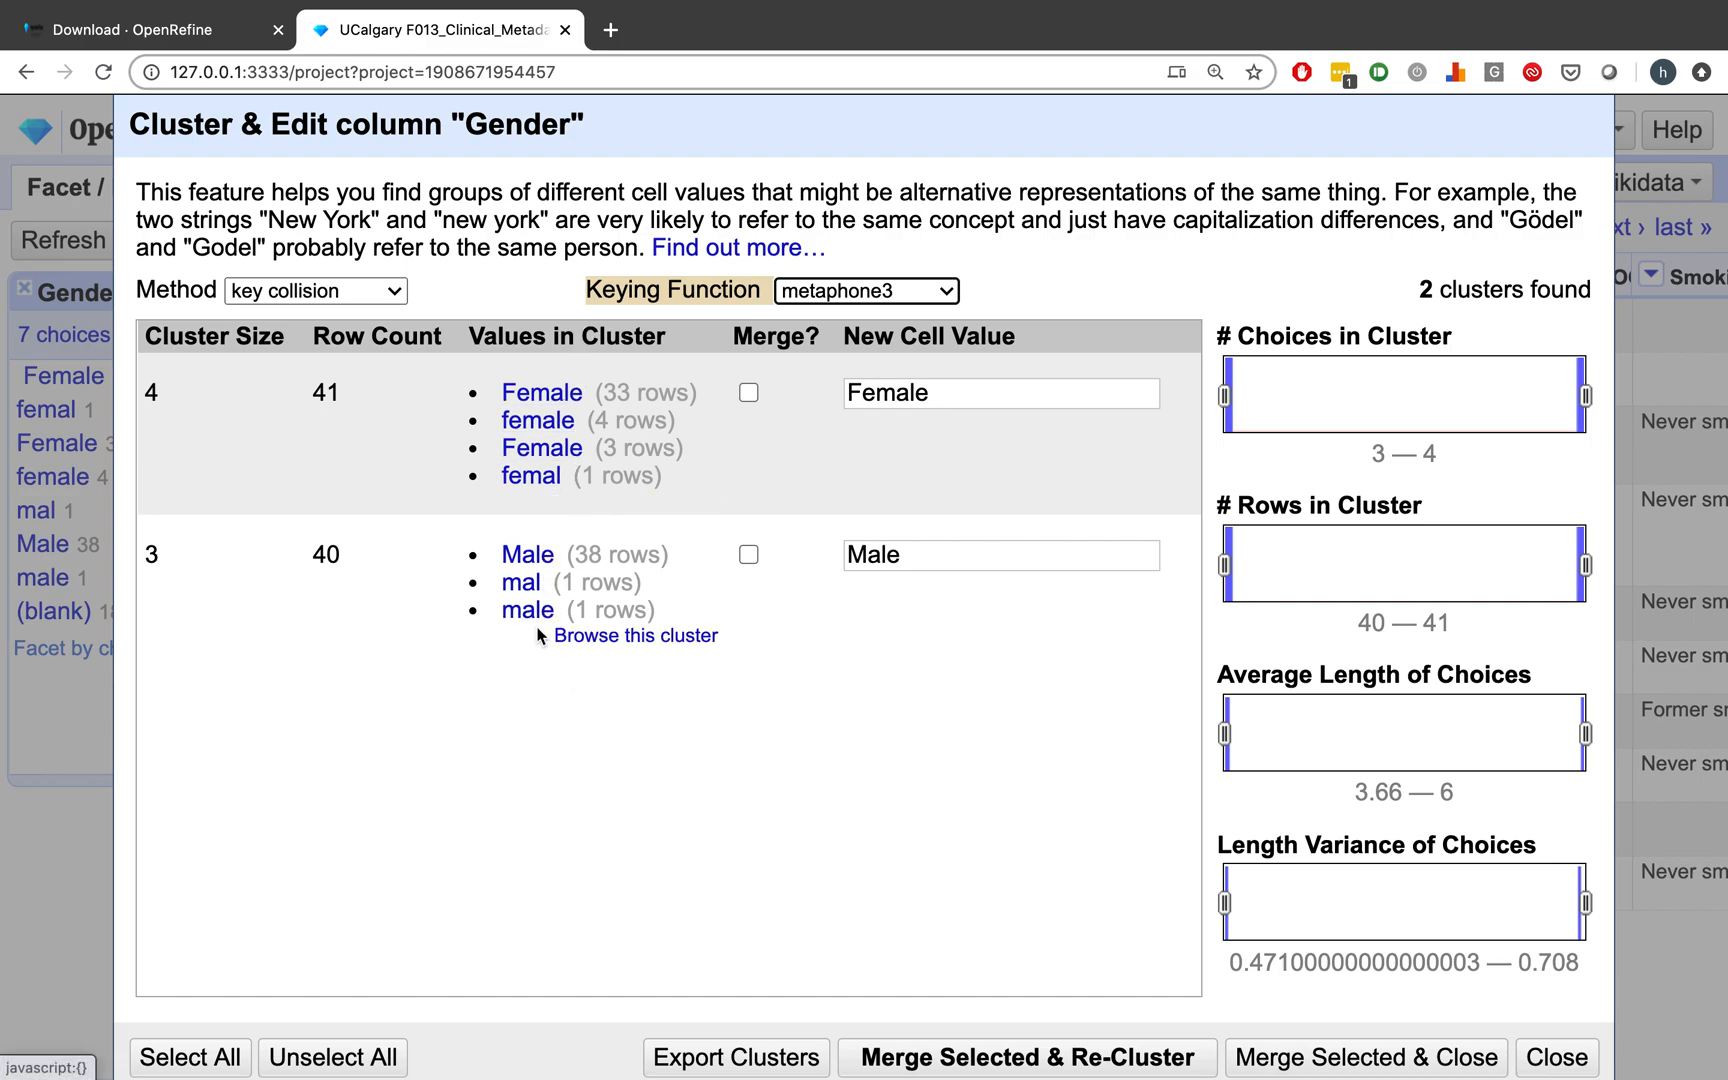
# Merge both Gender clusters into the values Female and Male and close the clustering dialog.
pyautogui.click(748, 393)
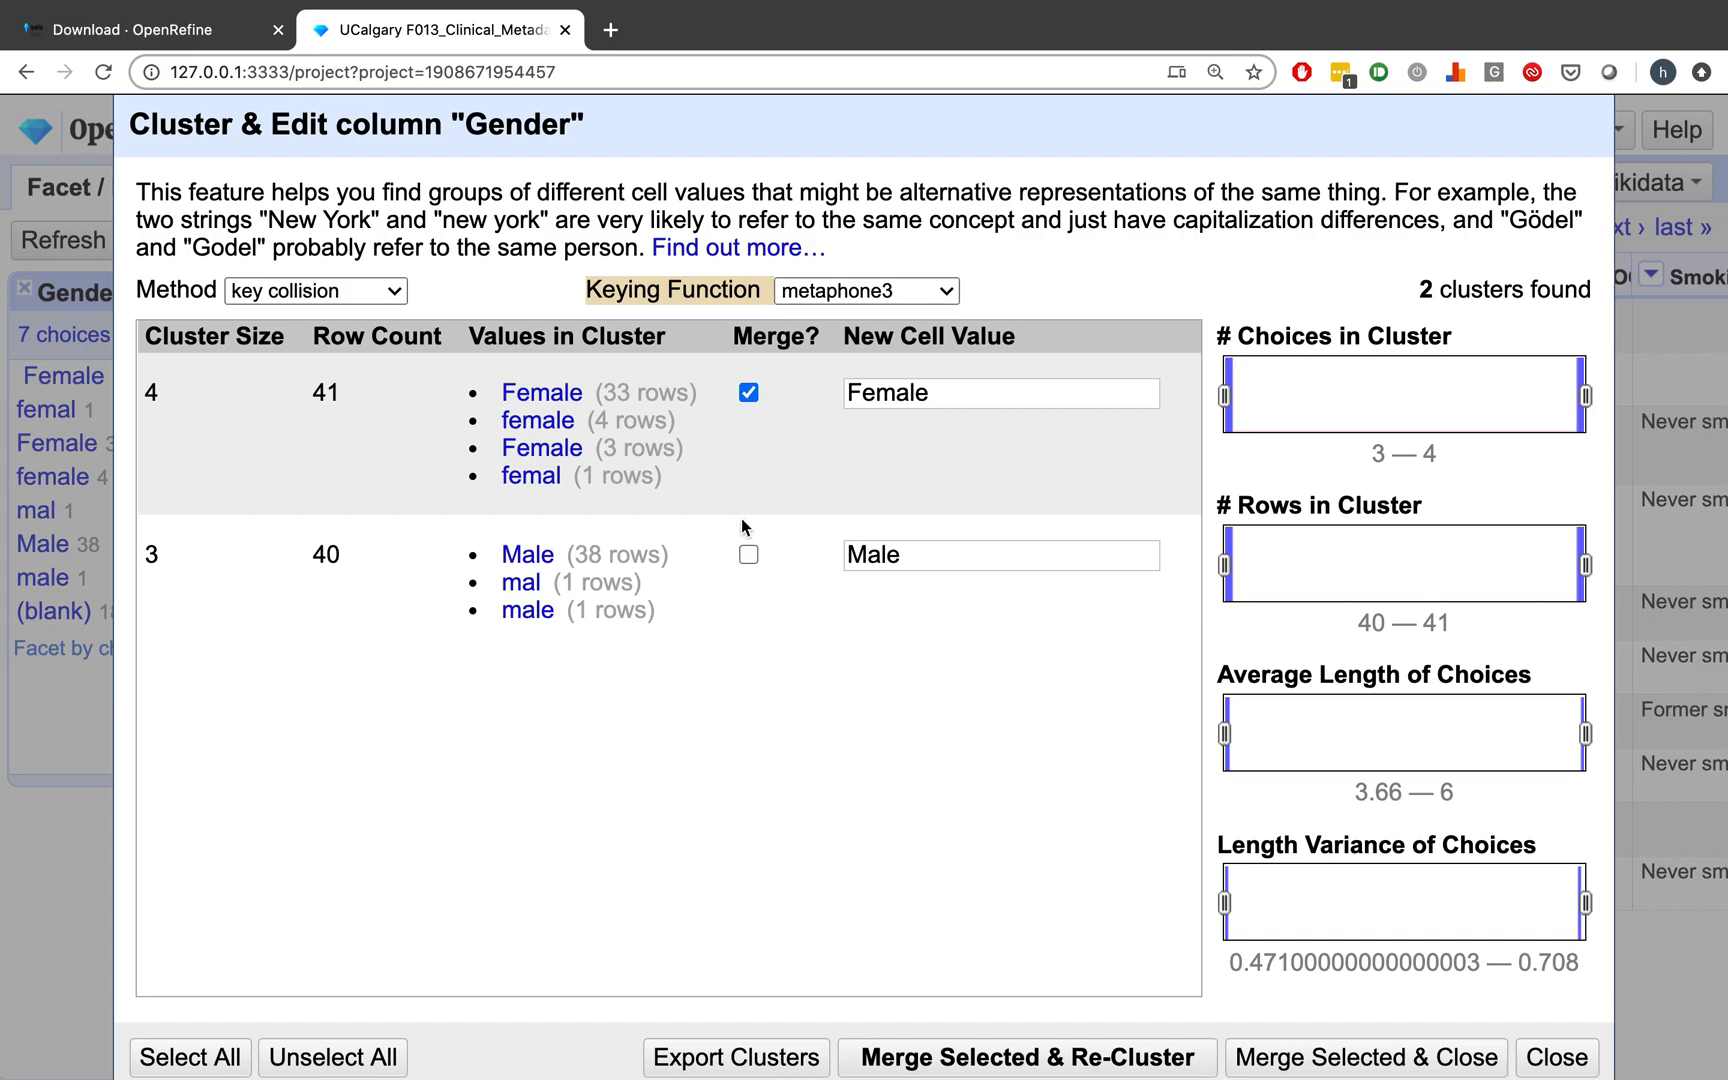
pyautogui.click(749, 556)
pyautogui.click(1417, 1062)
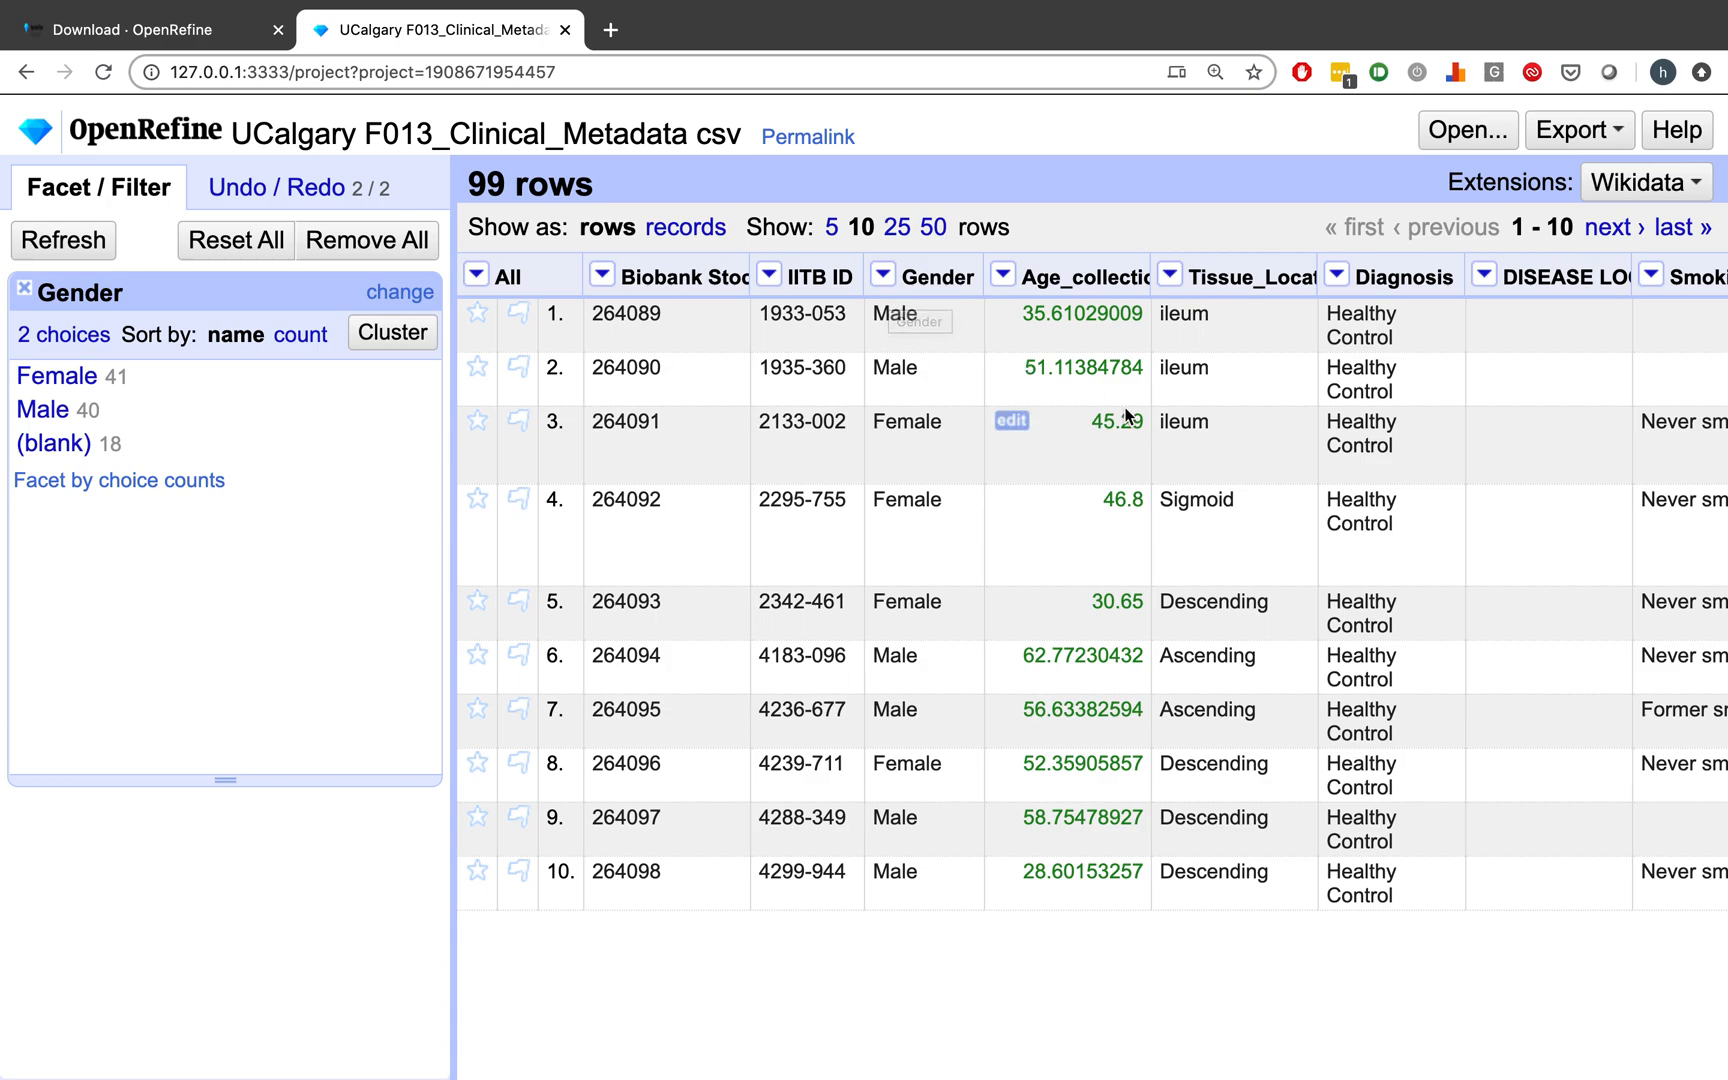
# Start a custom text transform on the Smoking Status column with General Refine Expression Language (GREL) as the language.
pyautogui.hscroll(5, 1310, 393)
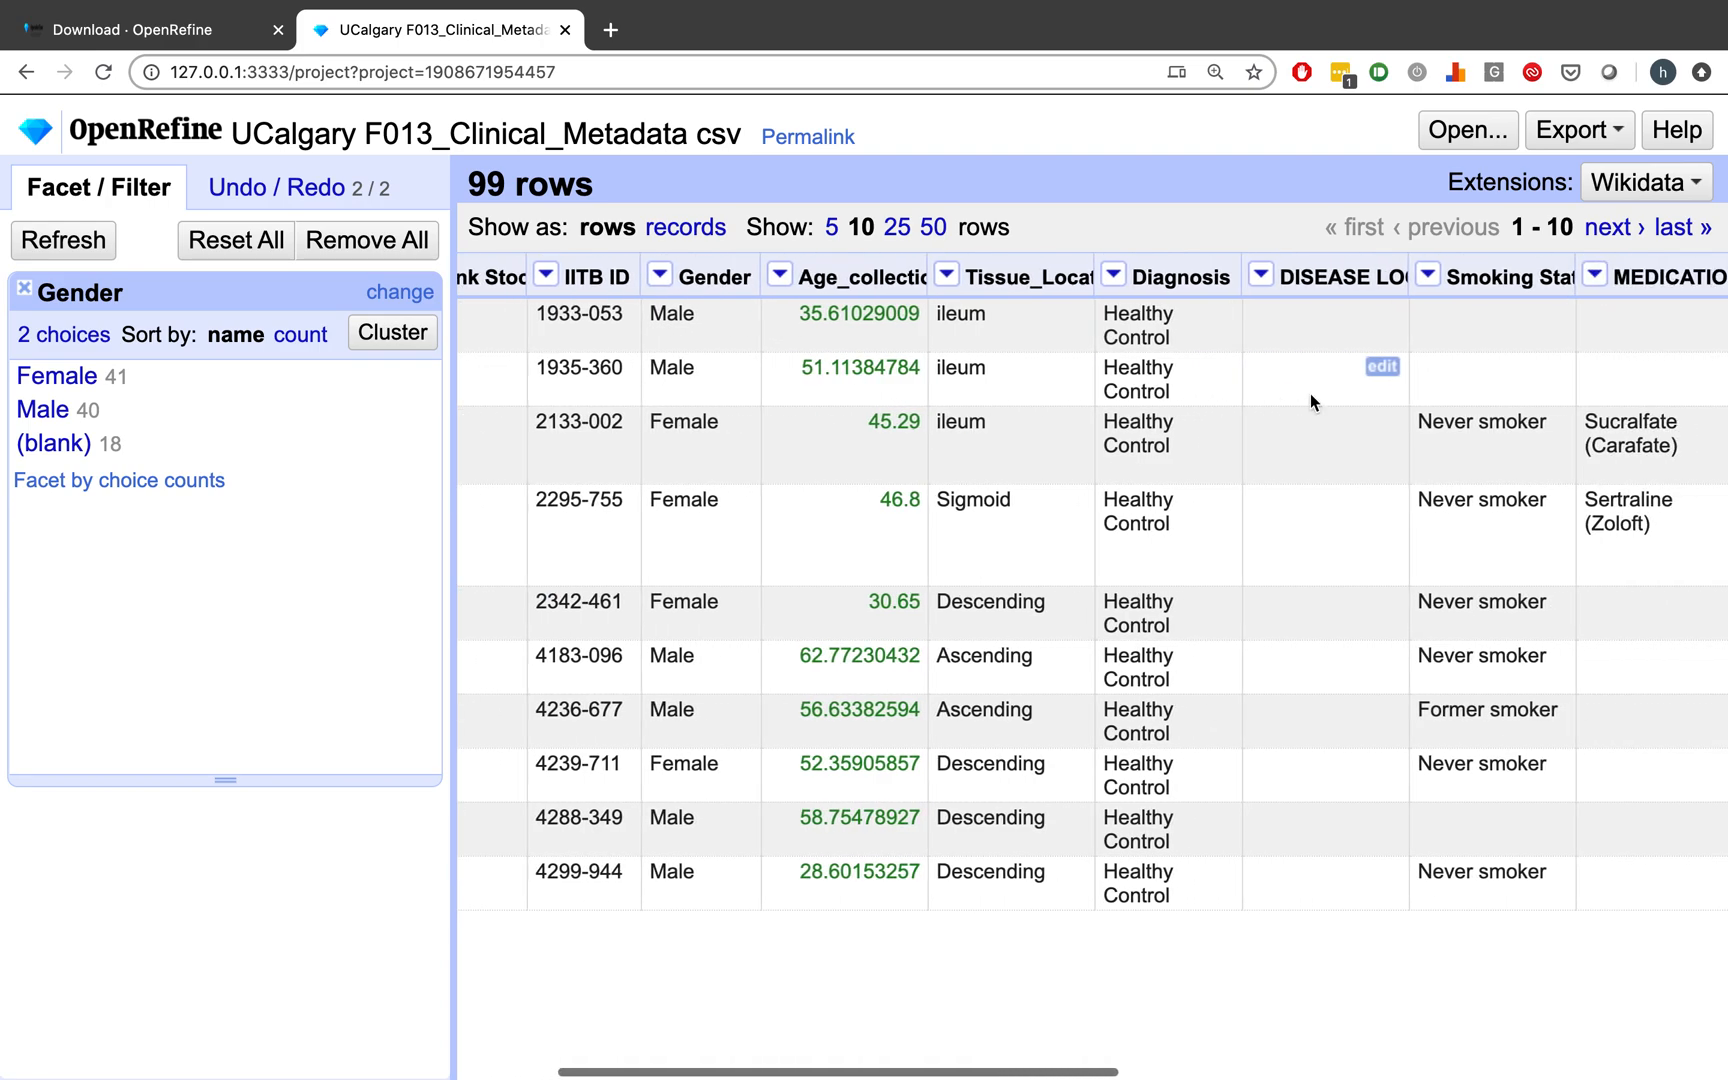
pyautogui.hscroll(2, 1310, 393)
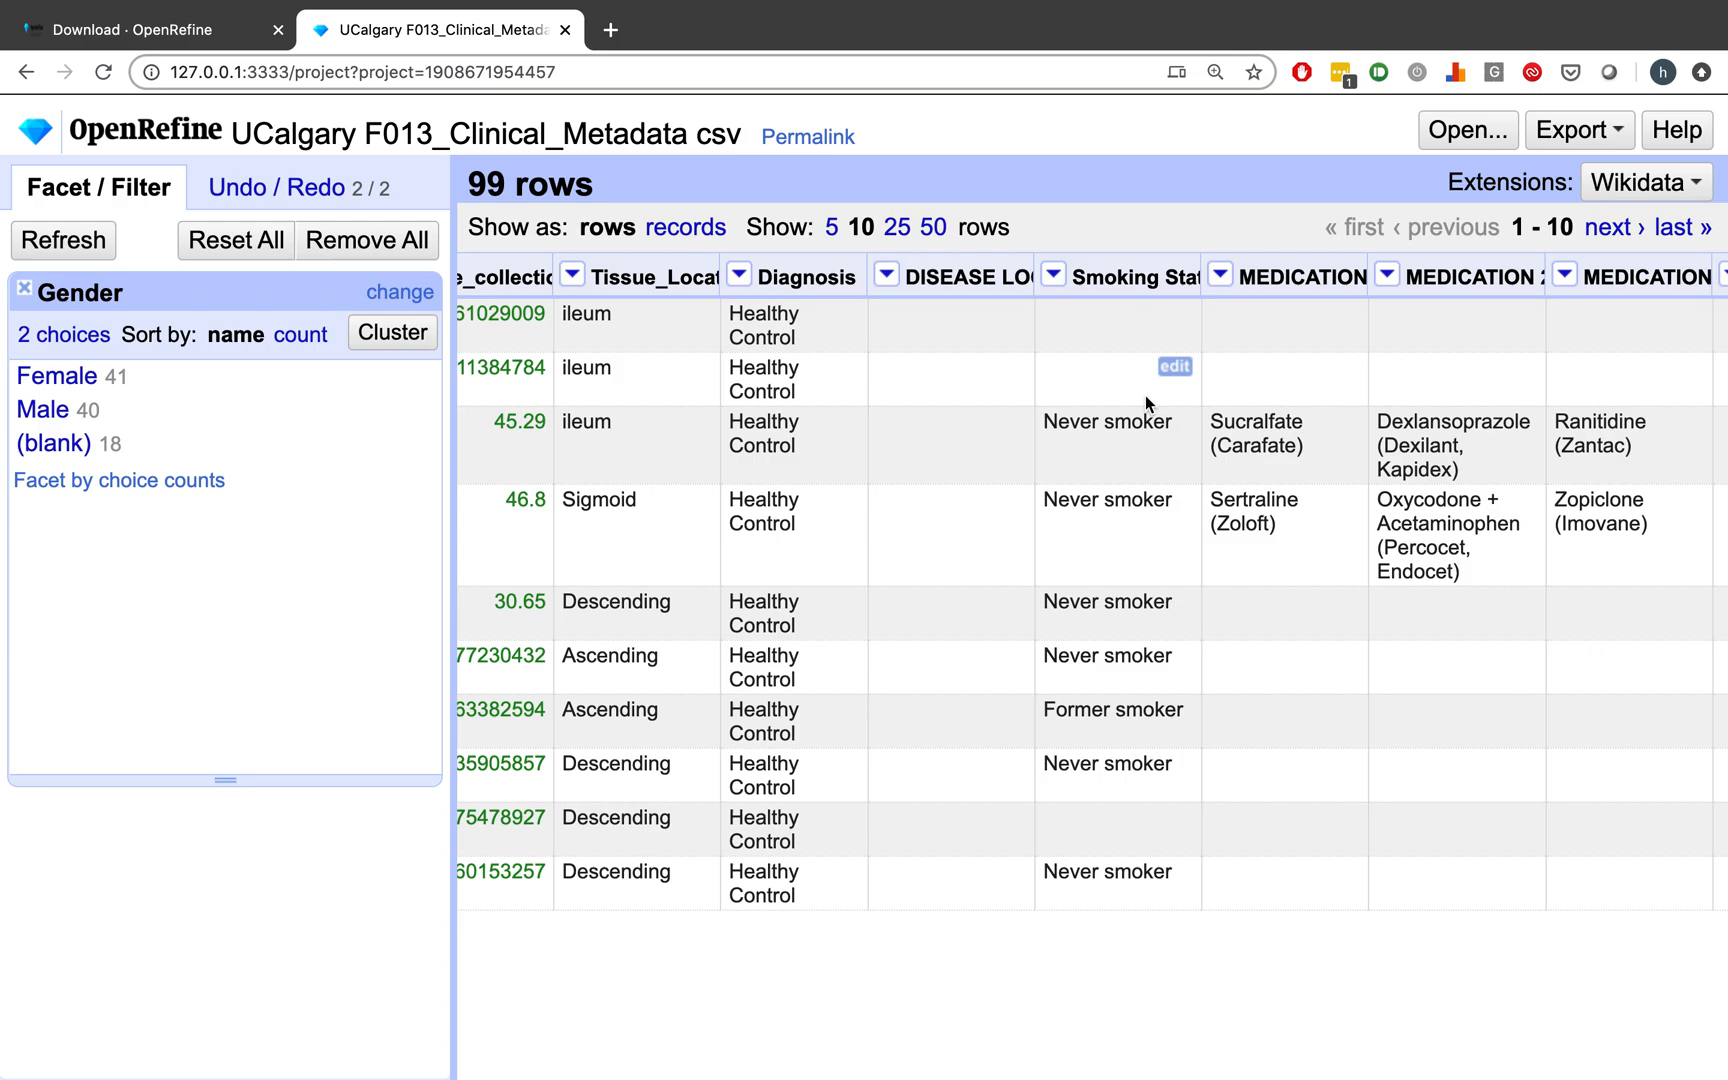
pyautogui.click(1053, 276)
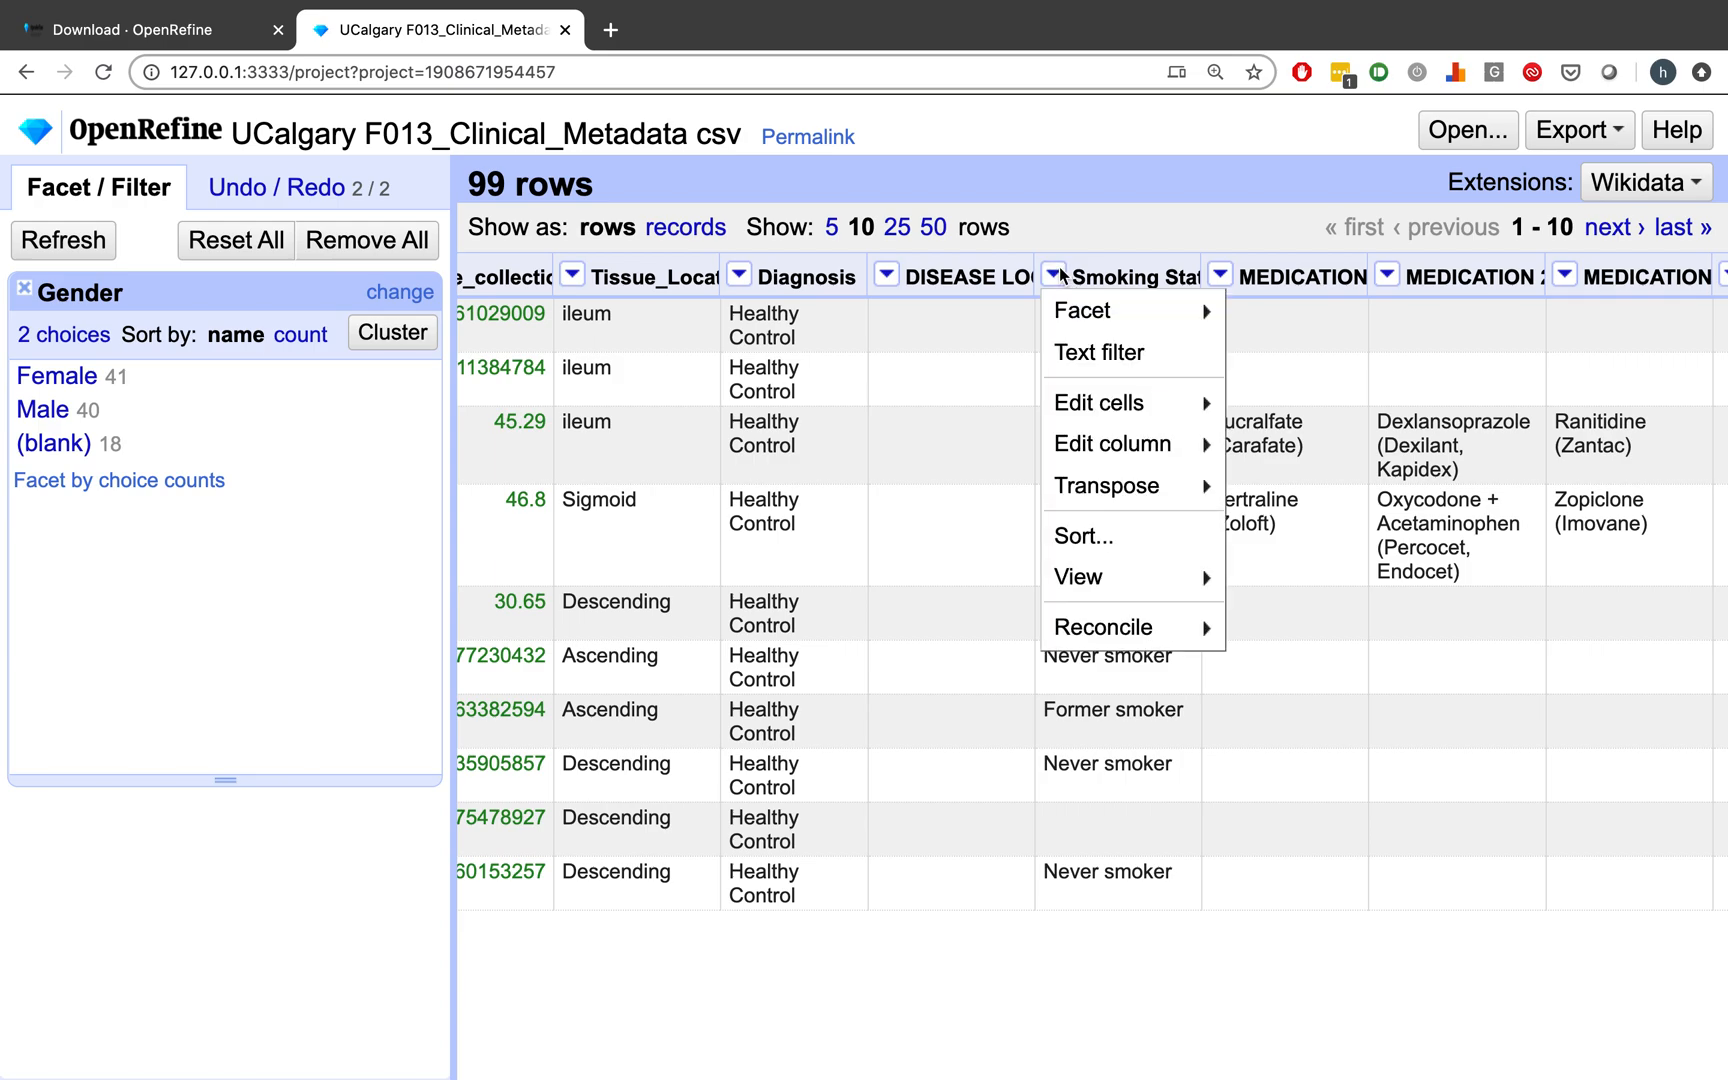
pyautogui.moveTo(1104, 405)
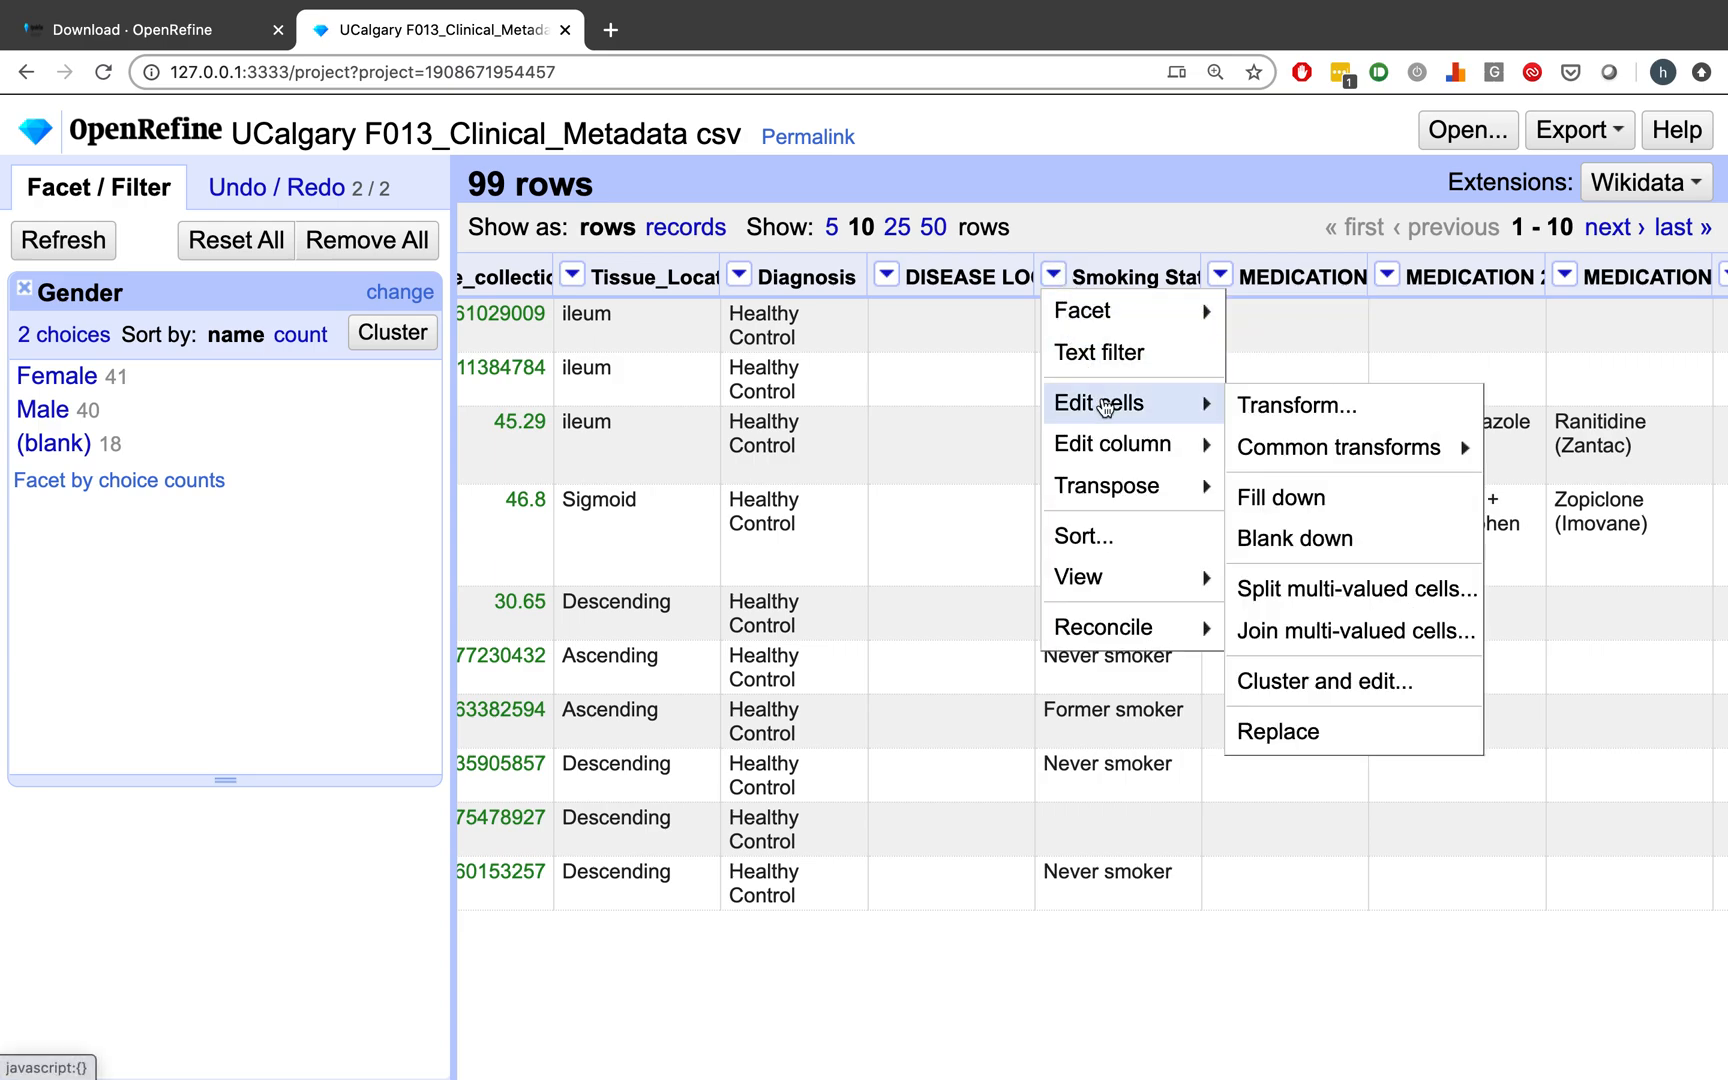
pyautogui.moveTo(1262, 447)
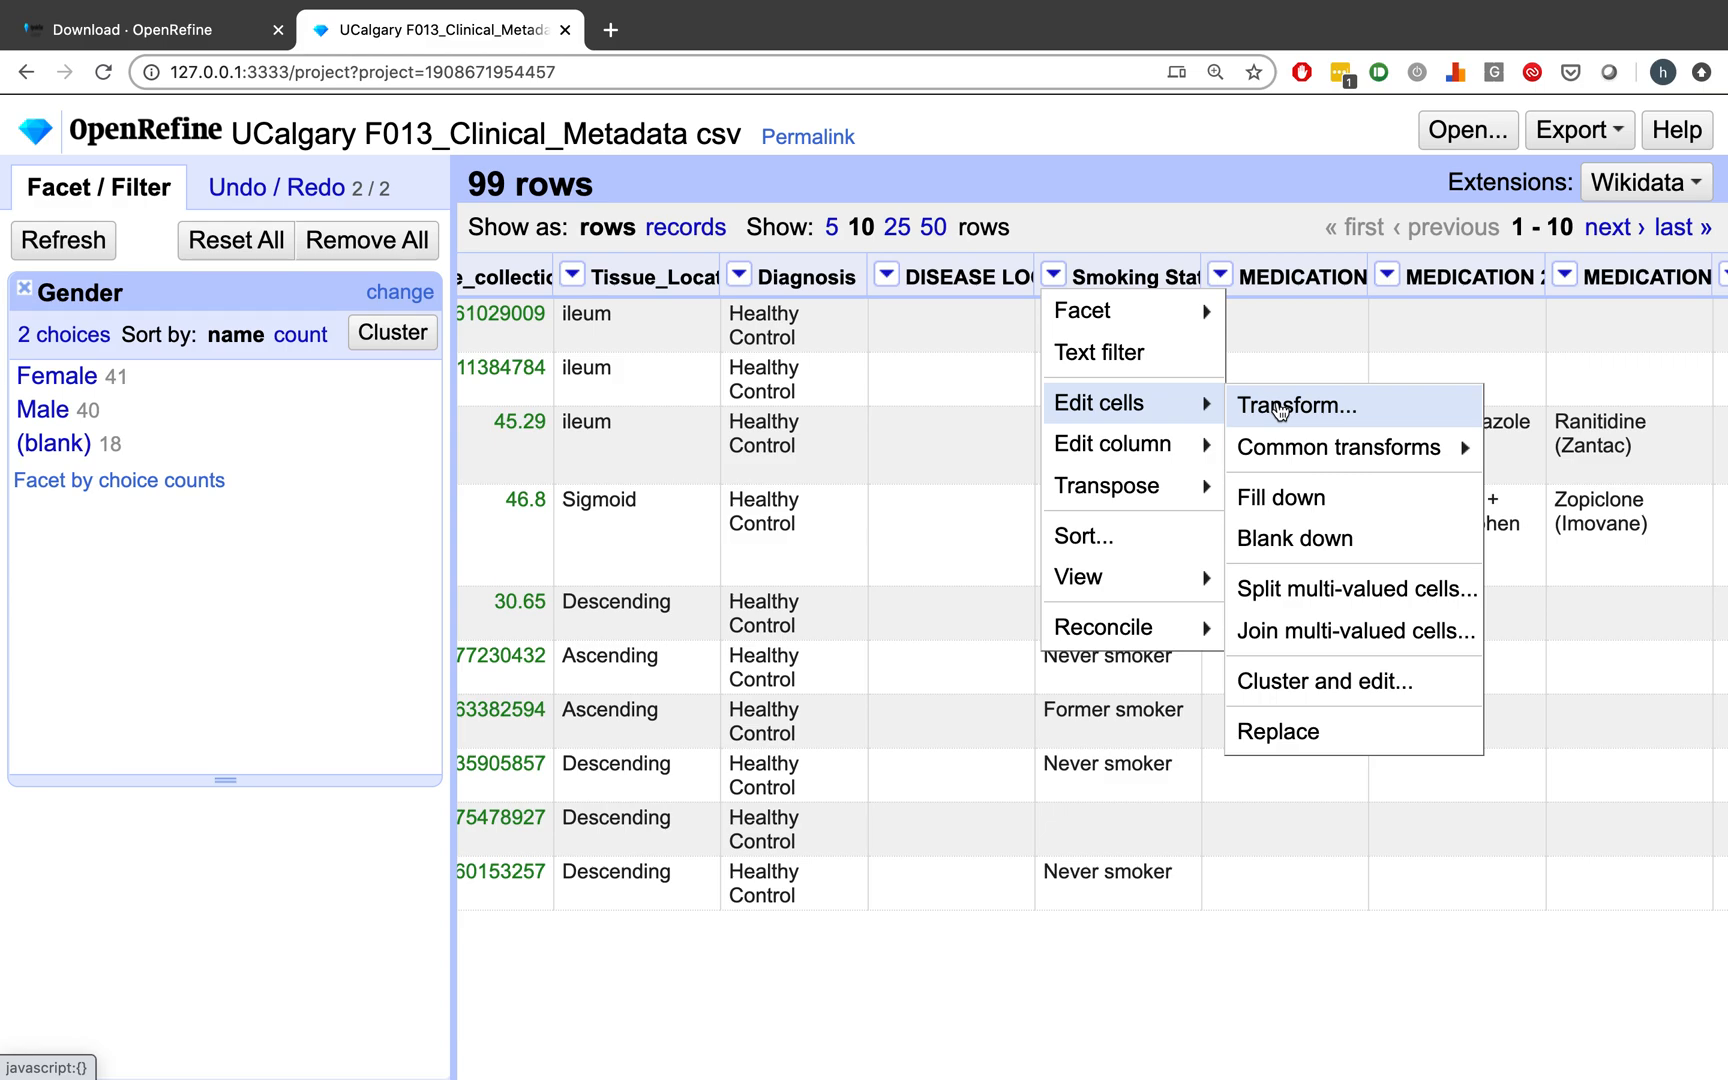
pyautogui.click(1281, 410)
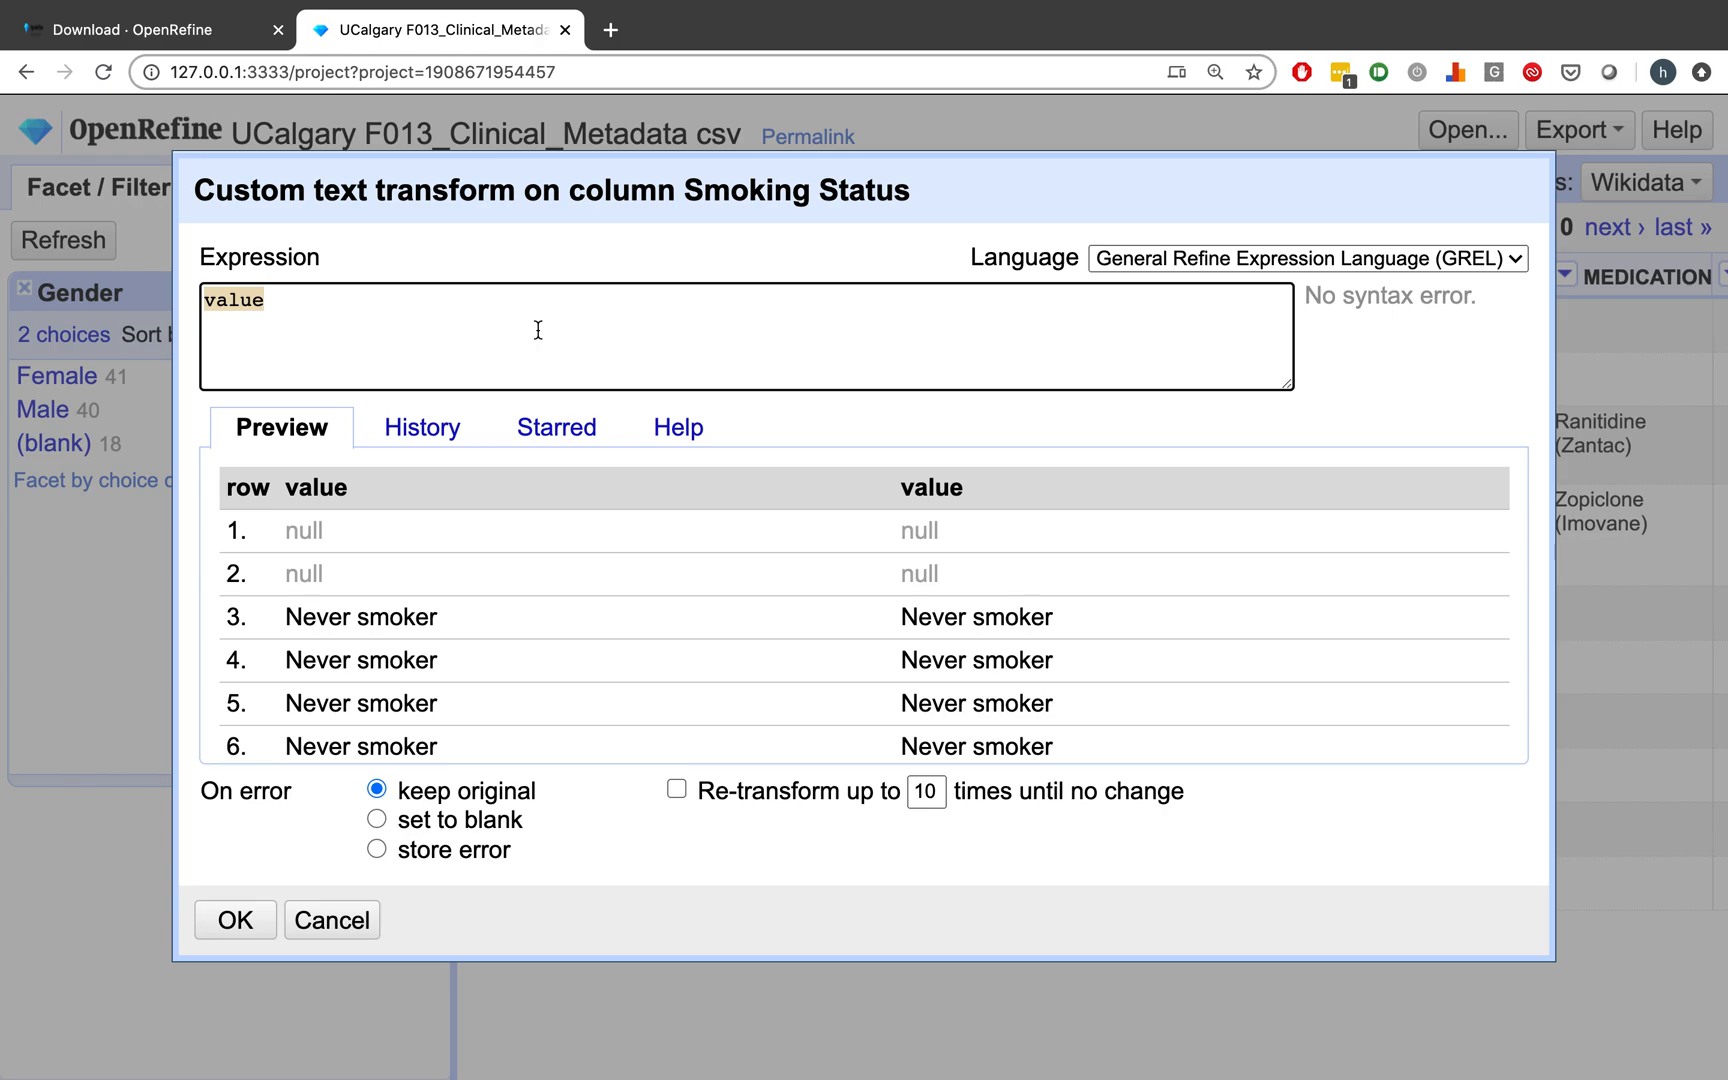
pyautogui.click(1142, 265)
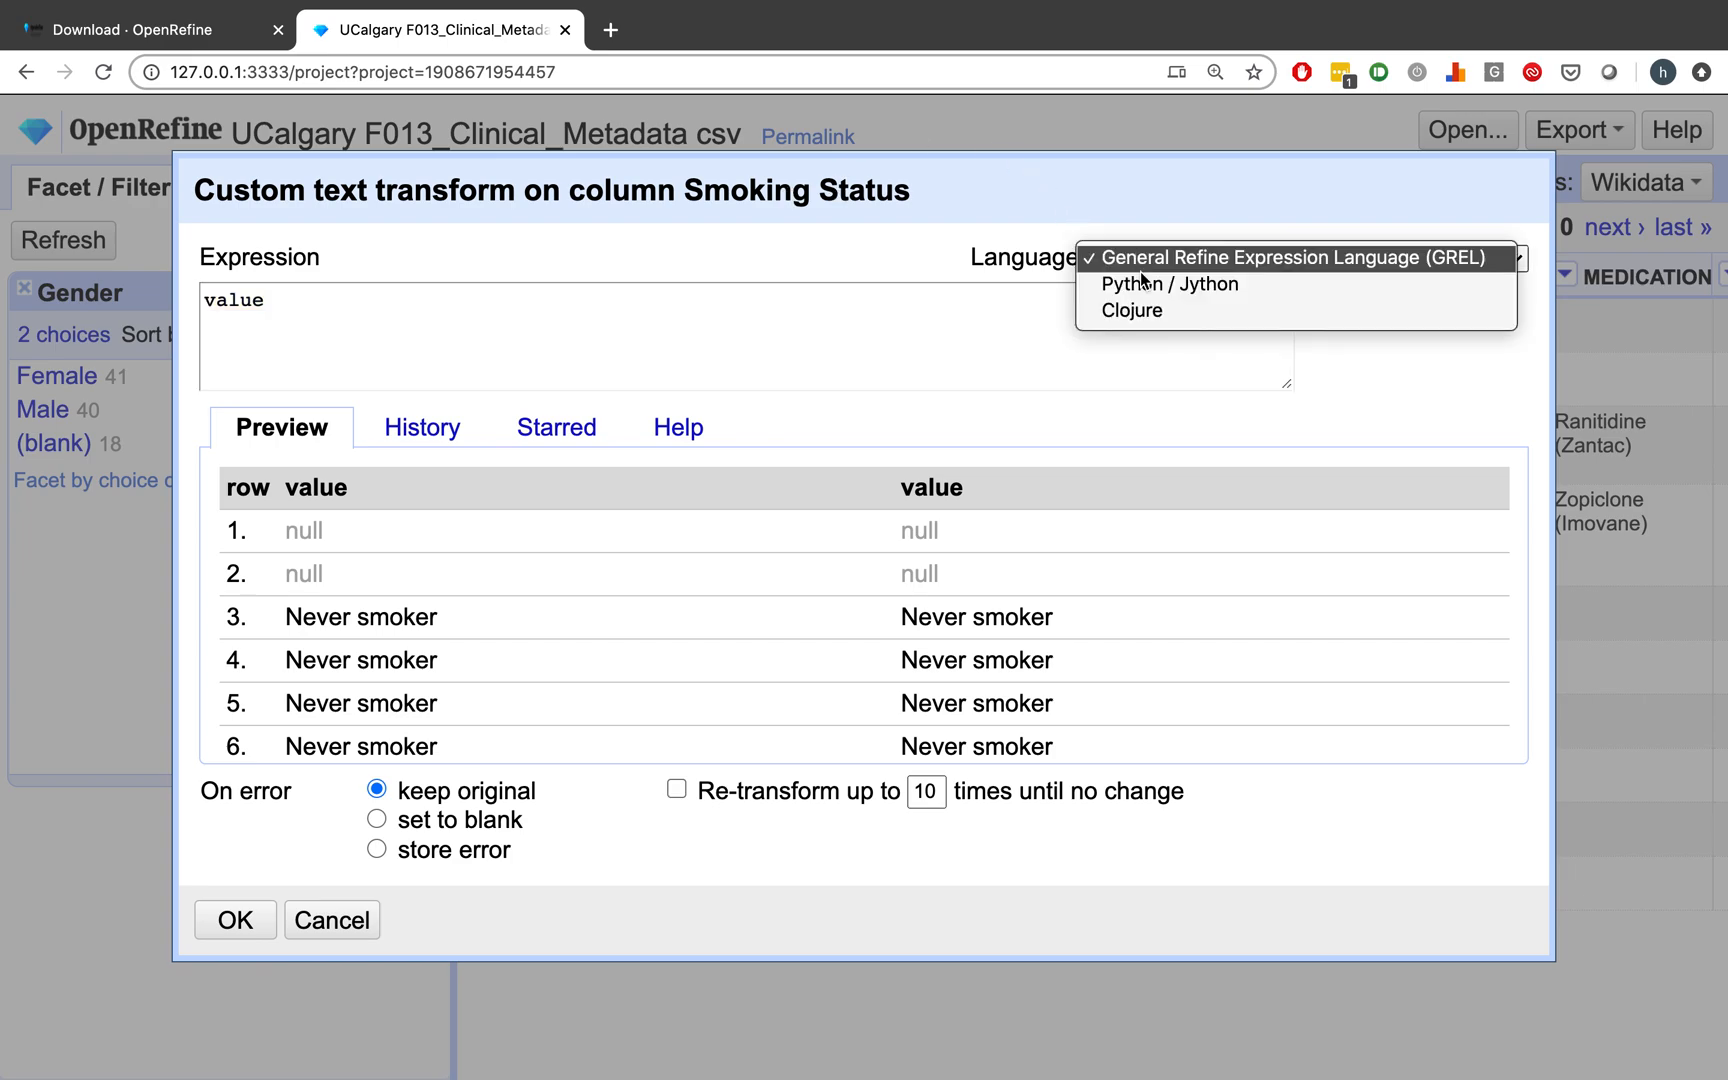
pyautogui.click(1134, 256)
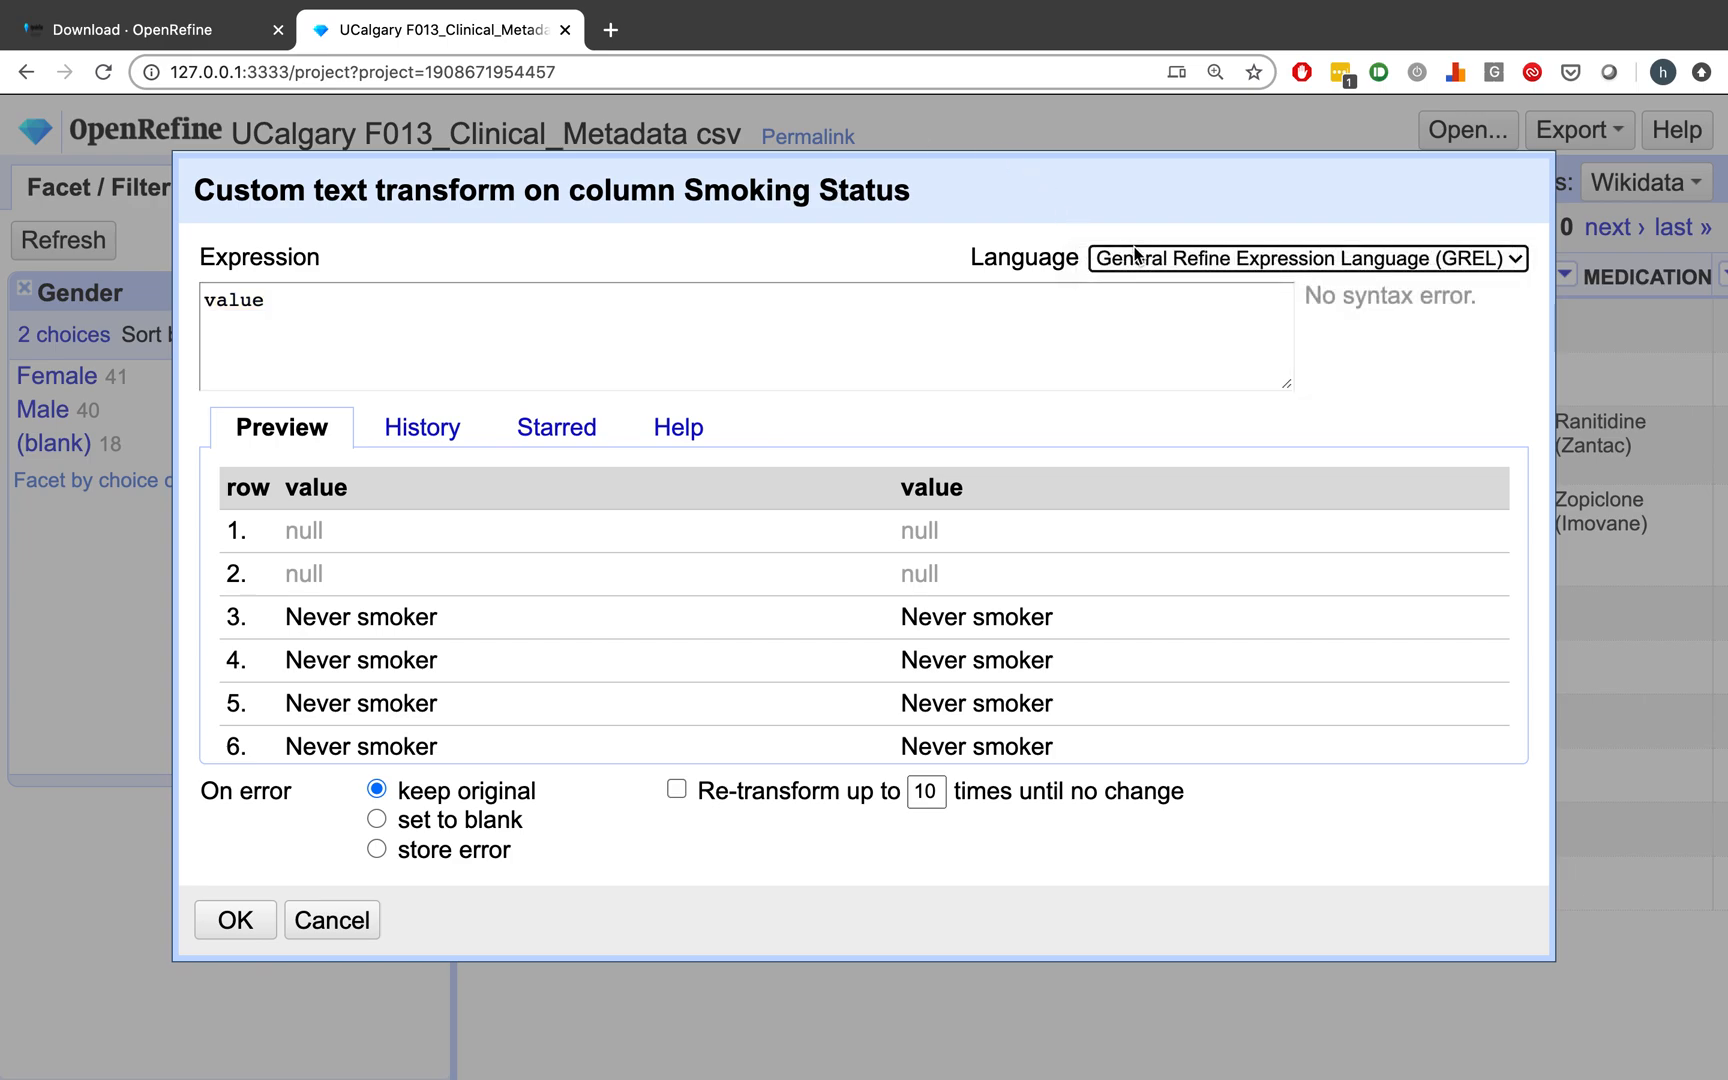
# Enter the expression value.replace("smoker","") and check its preview for the Smoking Status rows.
pyautogui.click(657, 312)
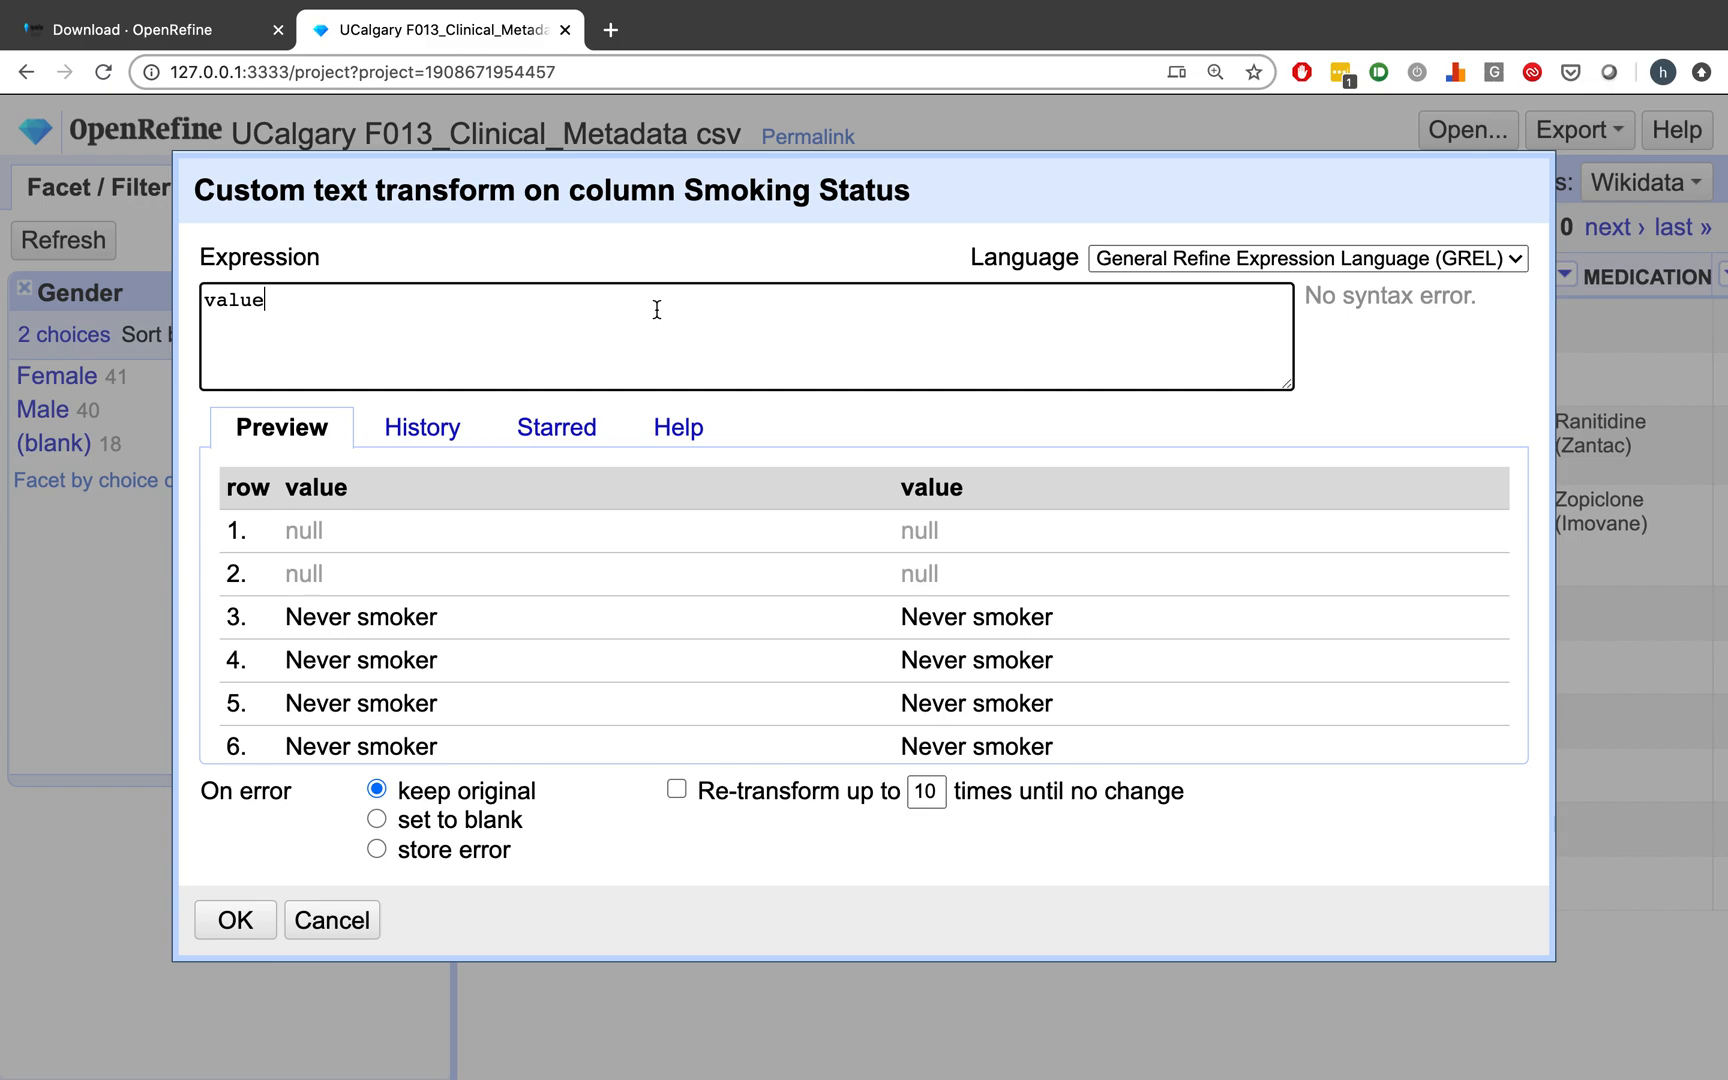
pyautogui.write('.')
pyautogui.write('replace')
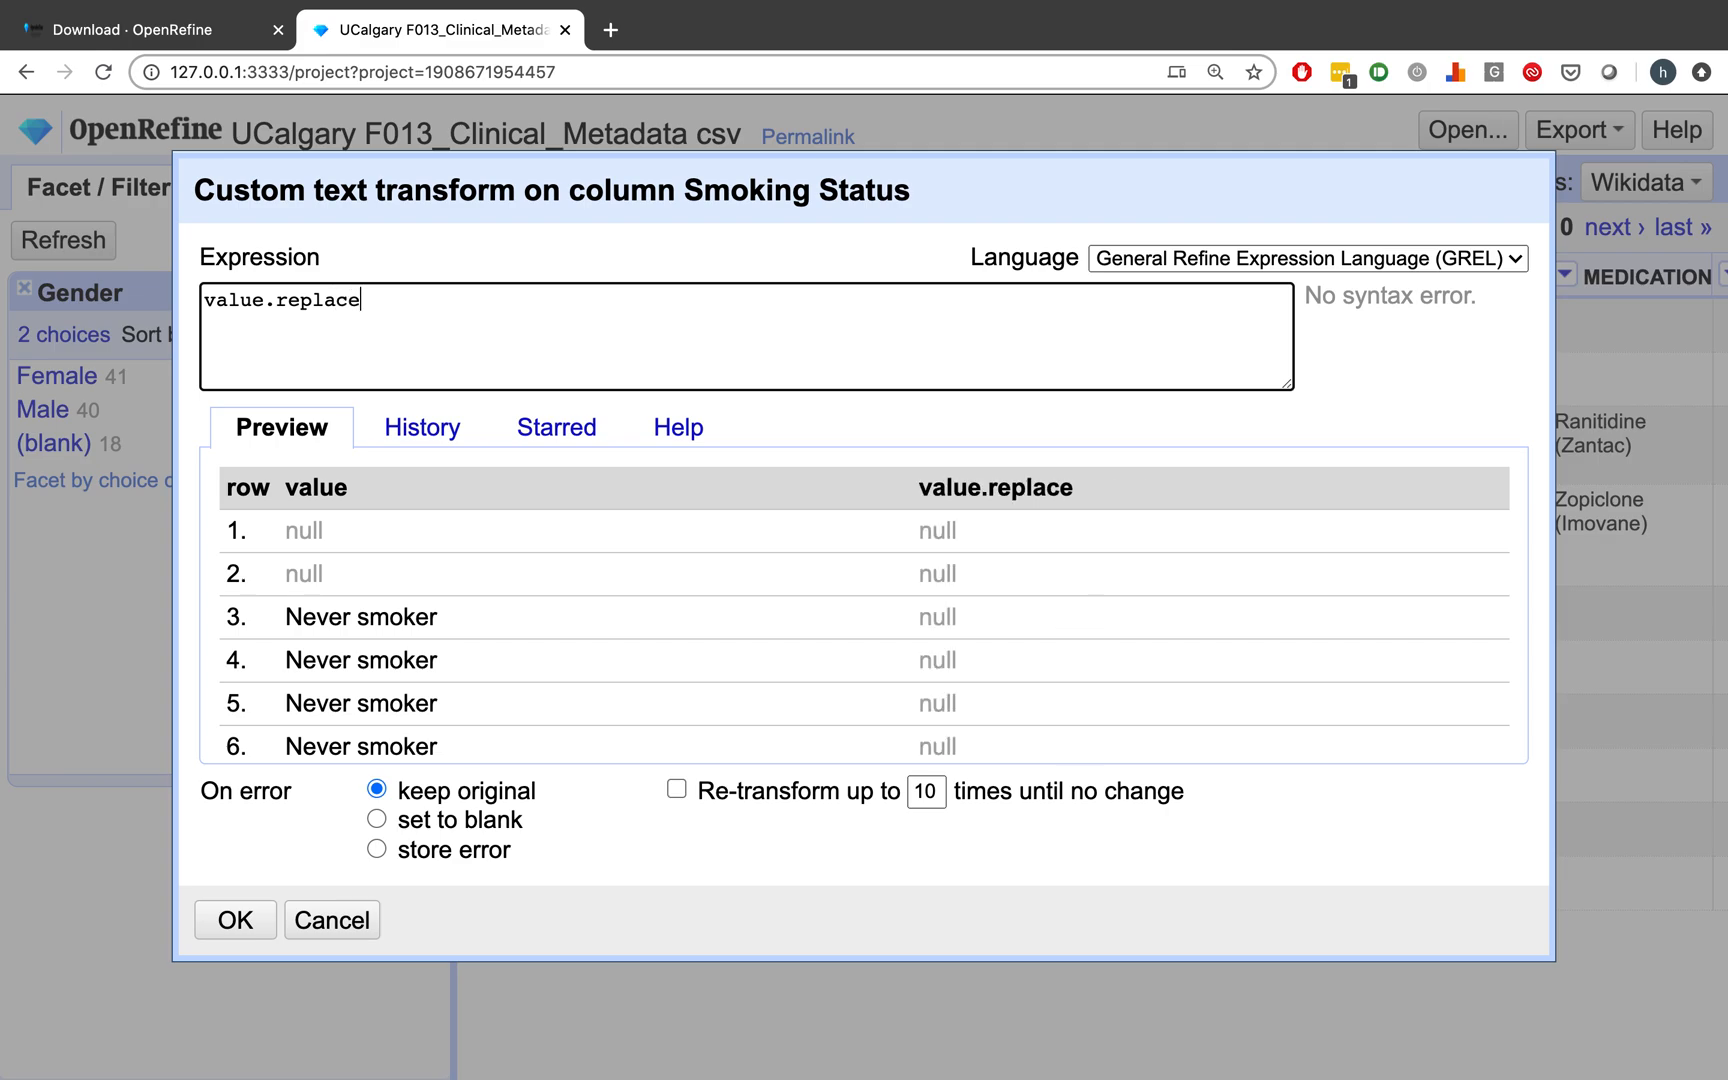
pyautogui.write('("')
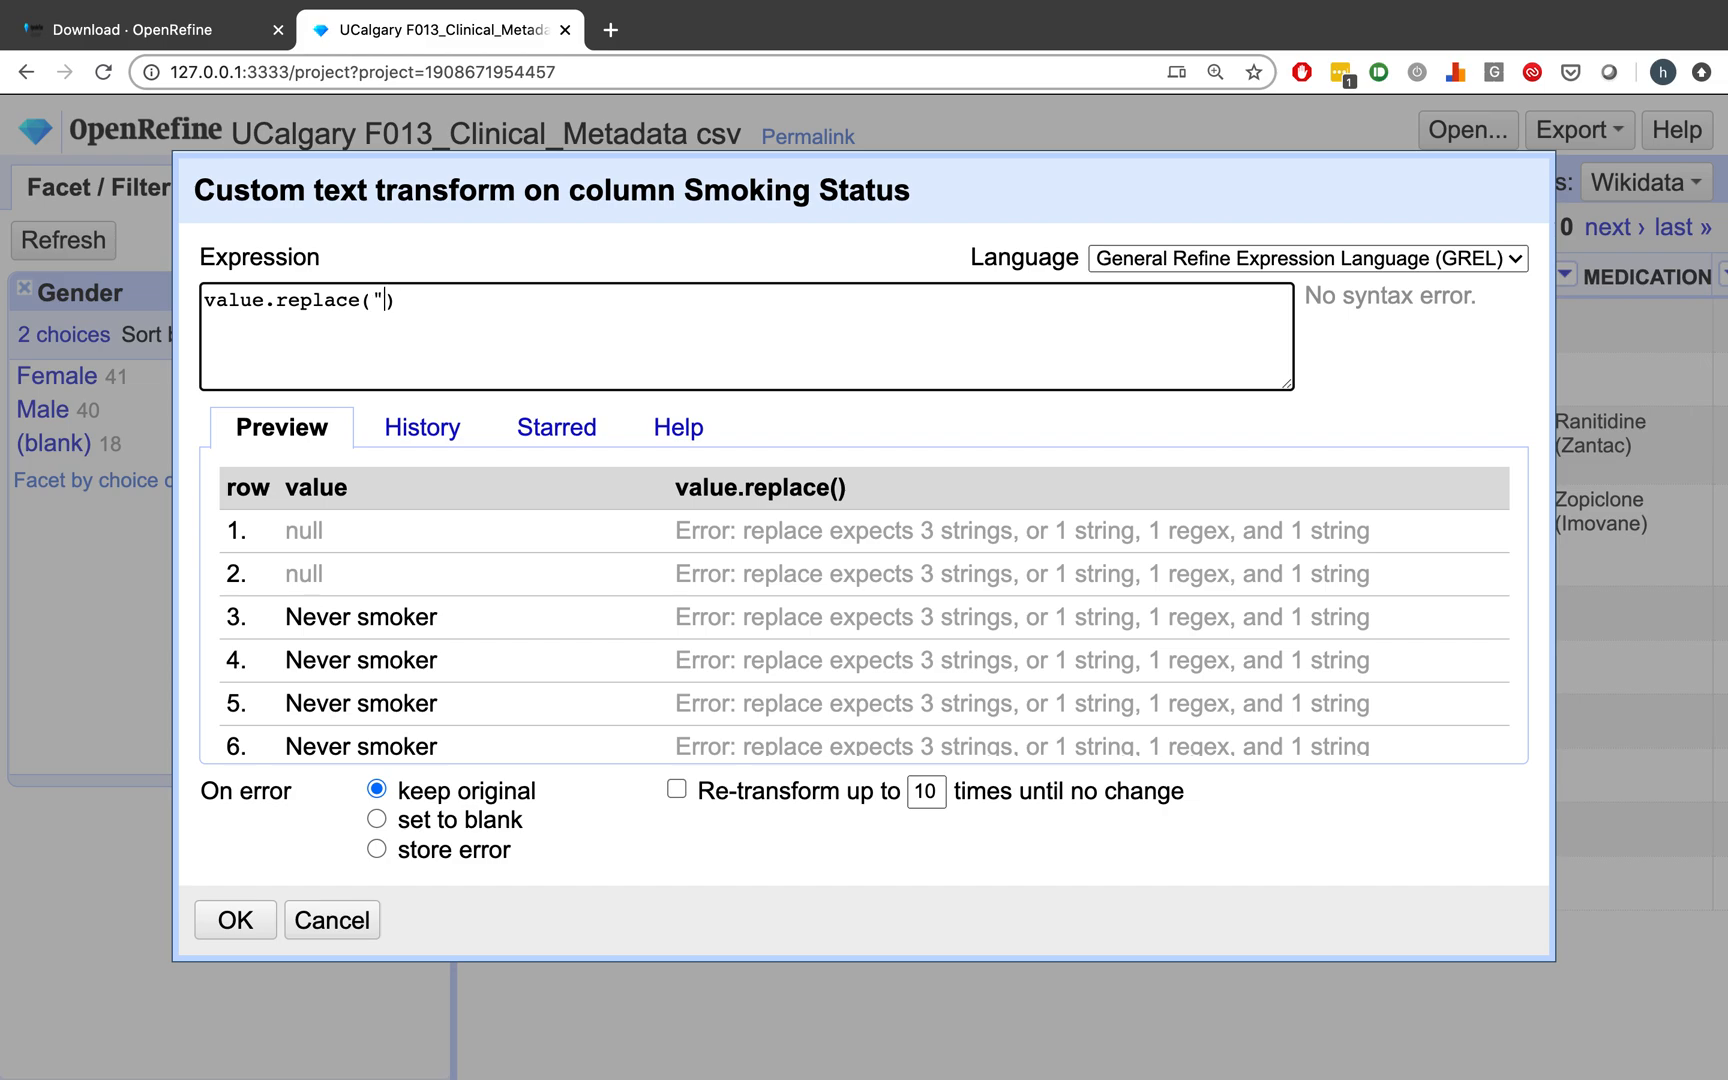
pyautogui.write('smoker",')
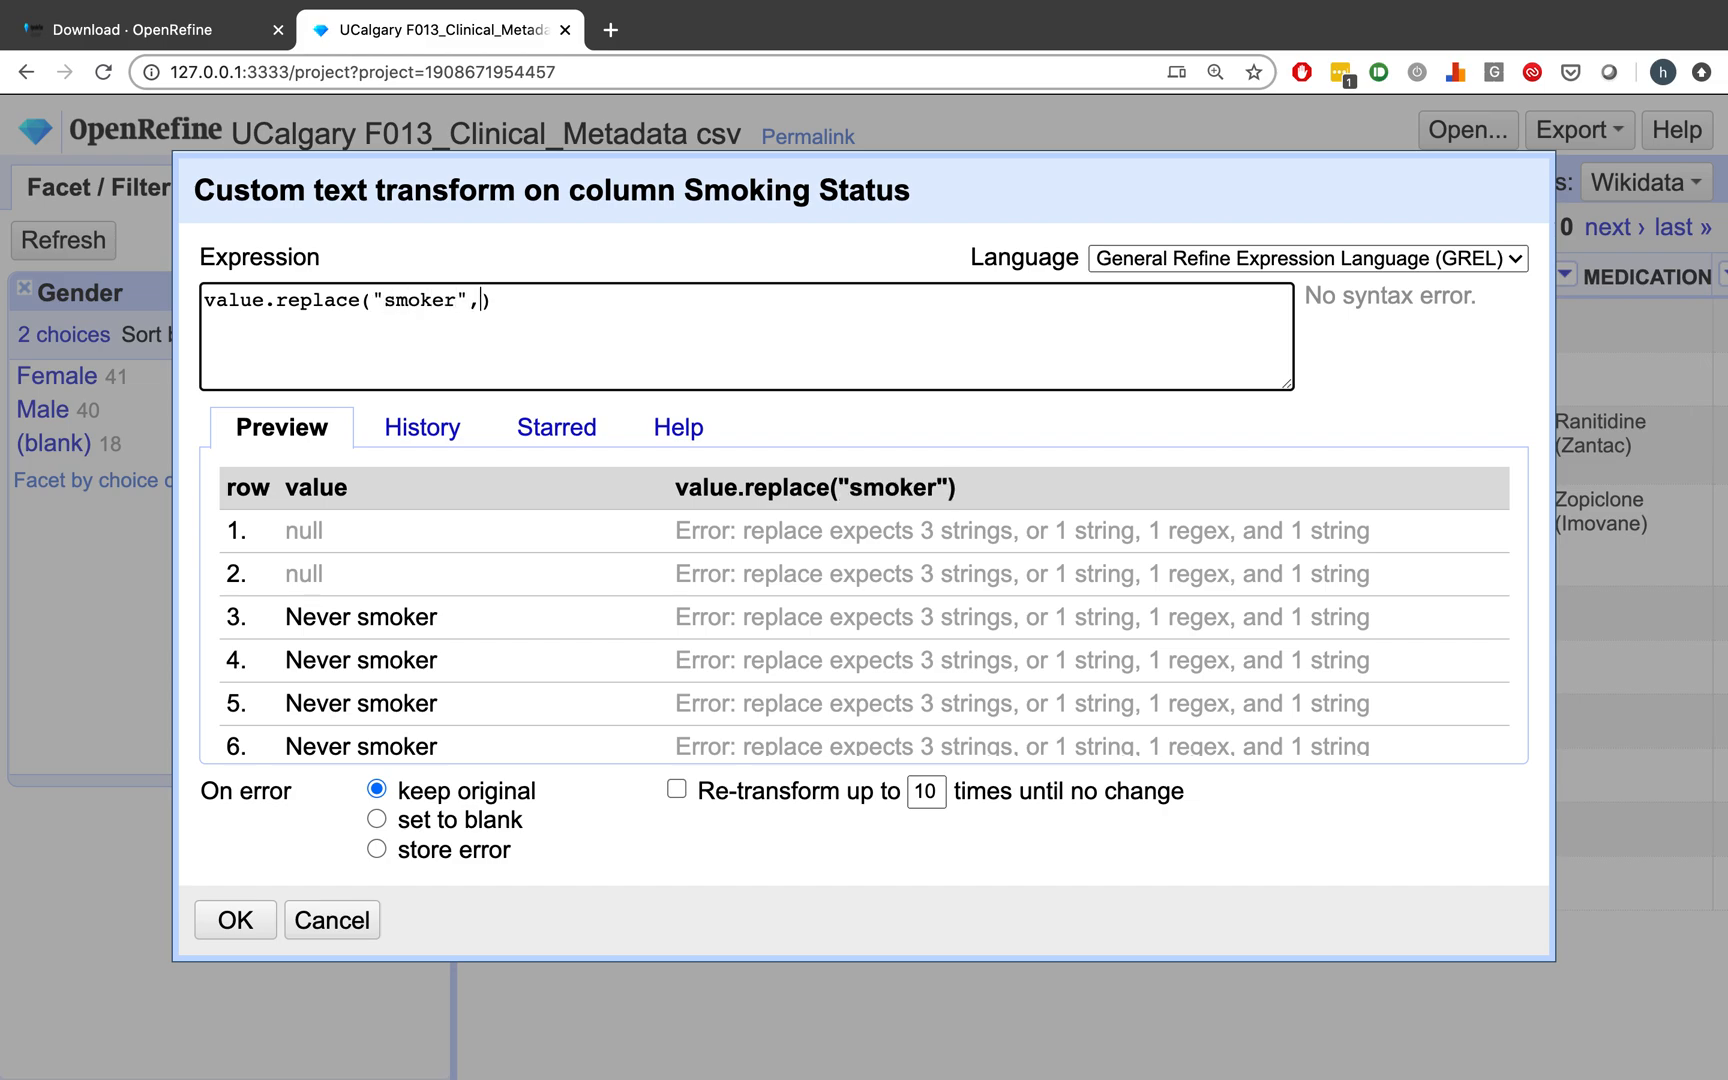
pyautogui.write('""')
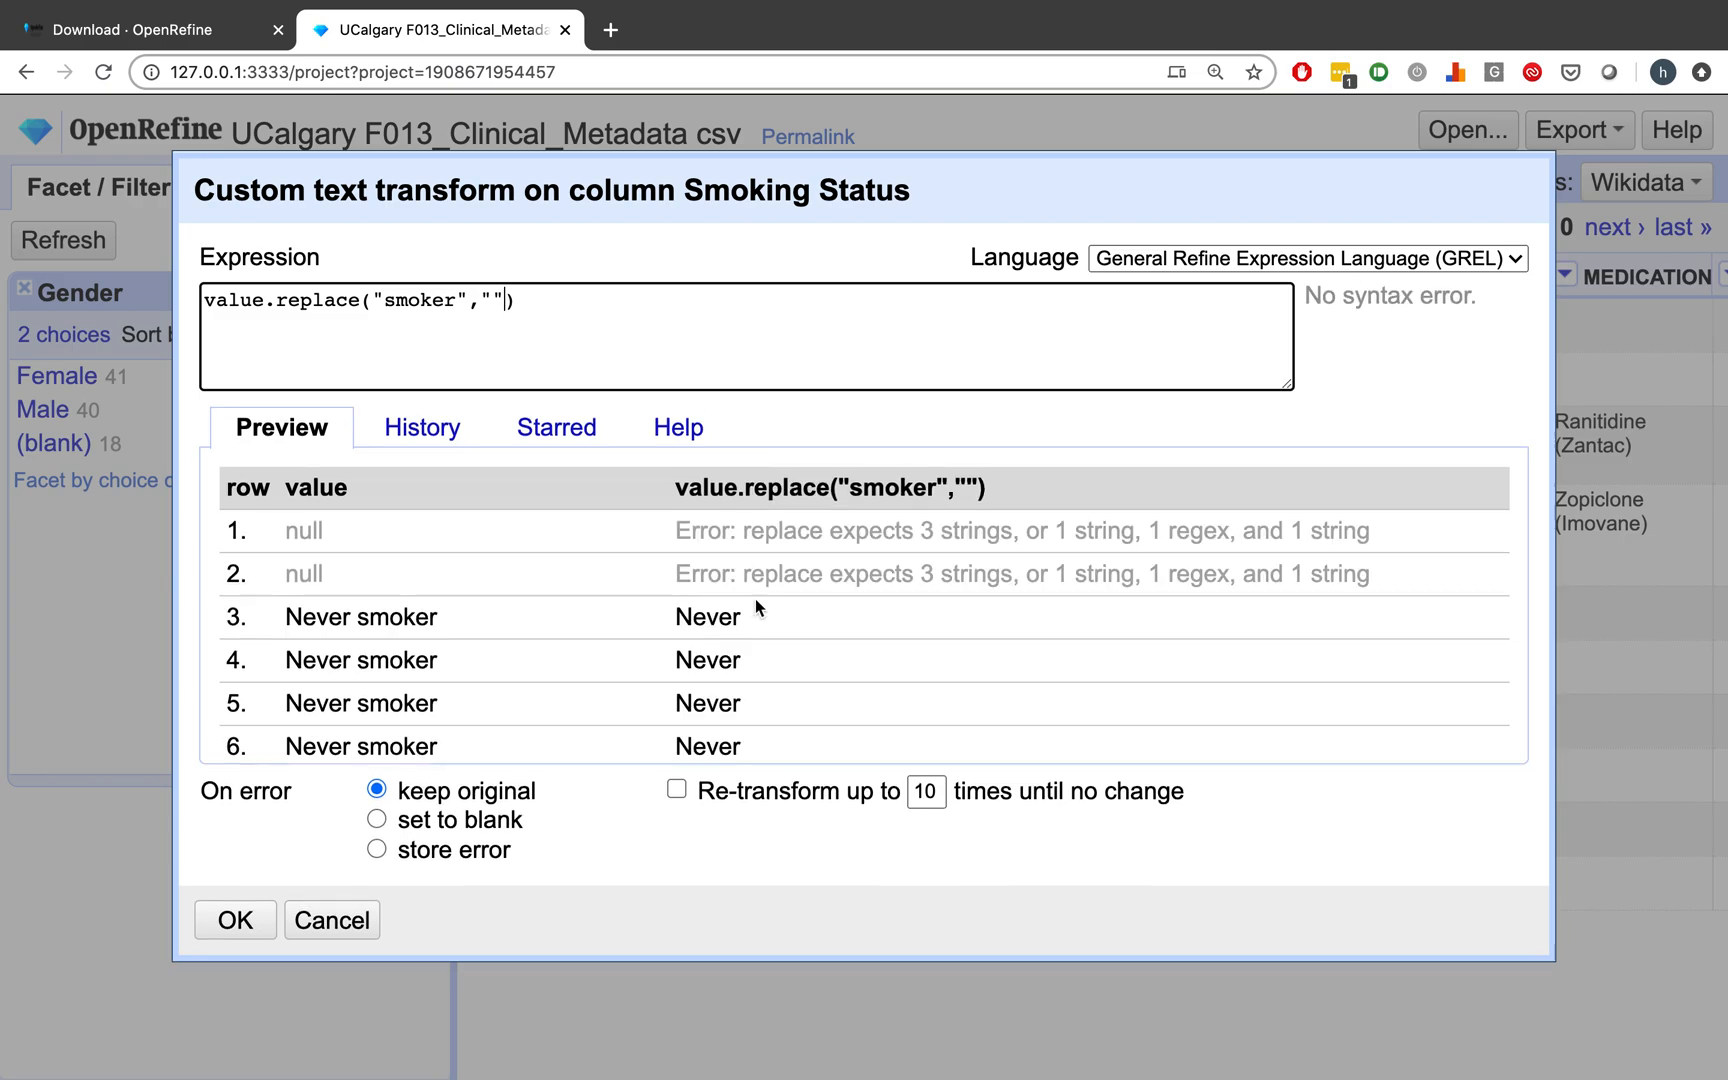
pyautogui.click(294, 614)
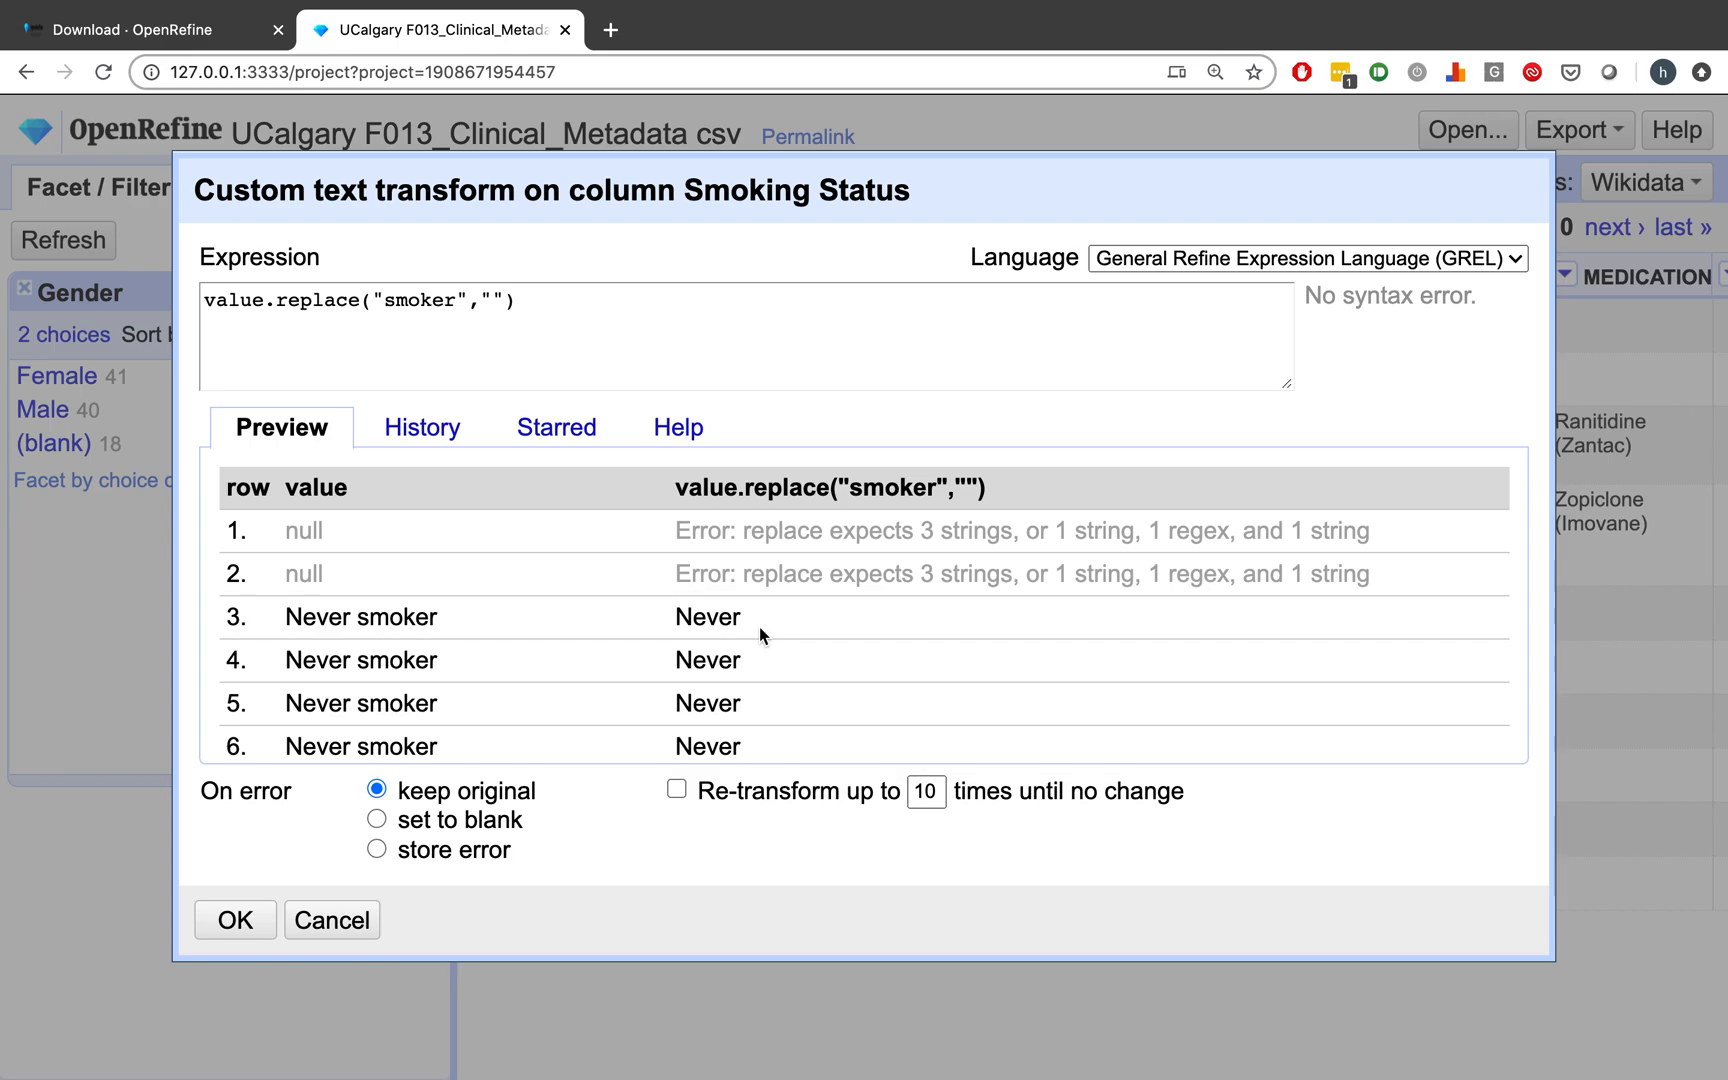
pyautogui.scroll(-2, 759, 626)
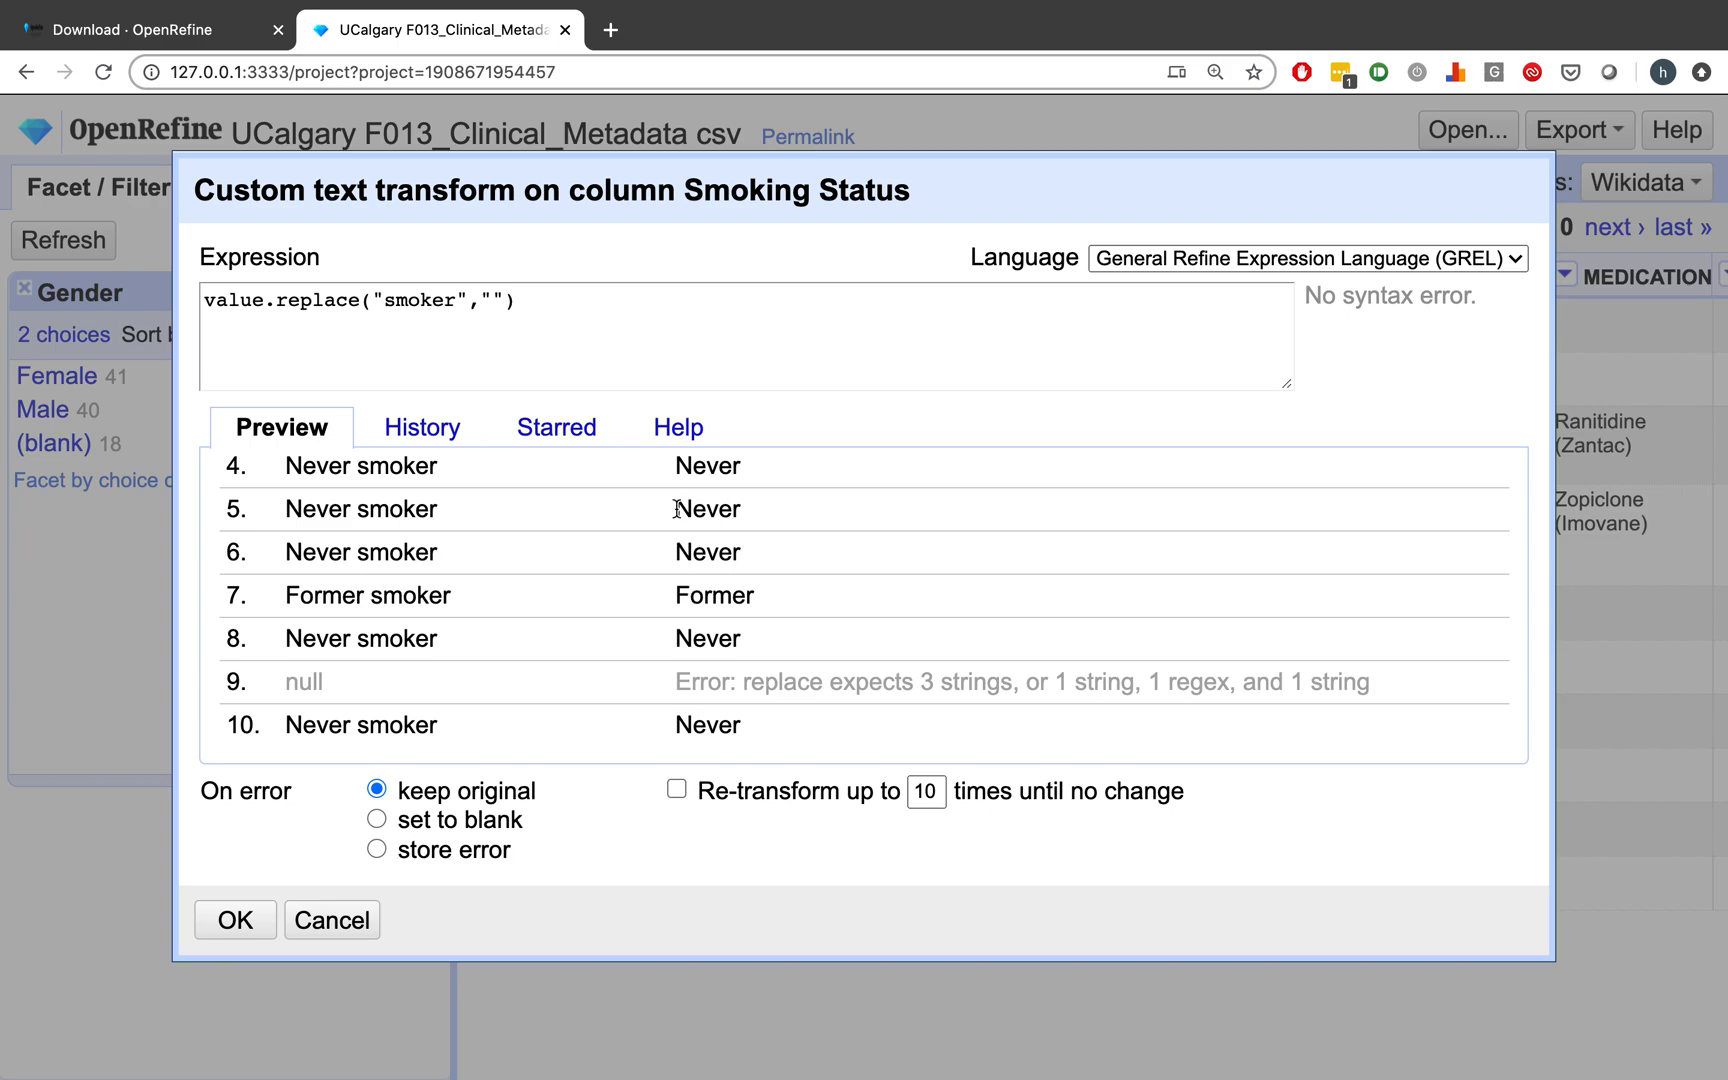
# Browse the expression help for the available functions and examine the arguments of chomp.
pyautogui.click(672, 432)
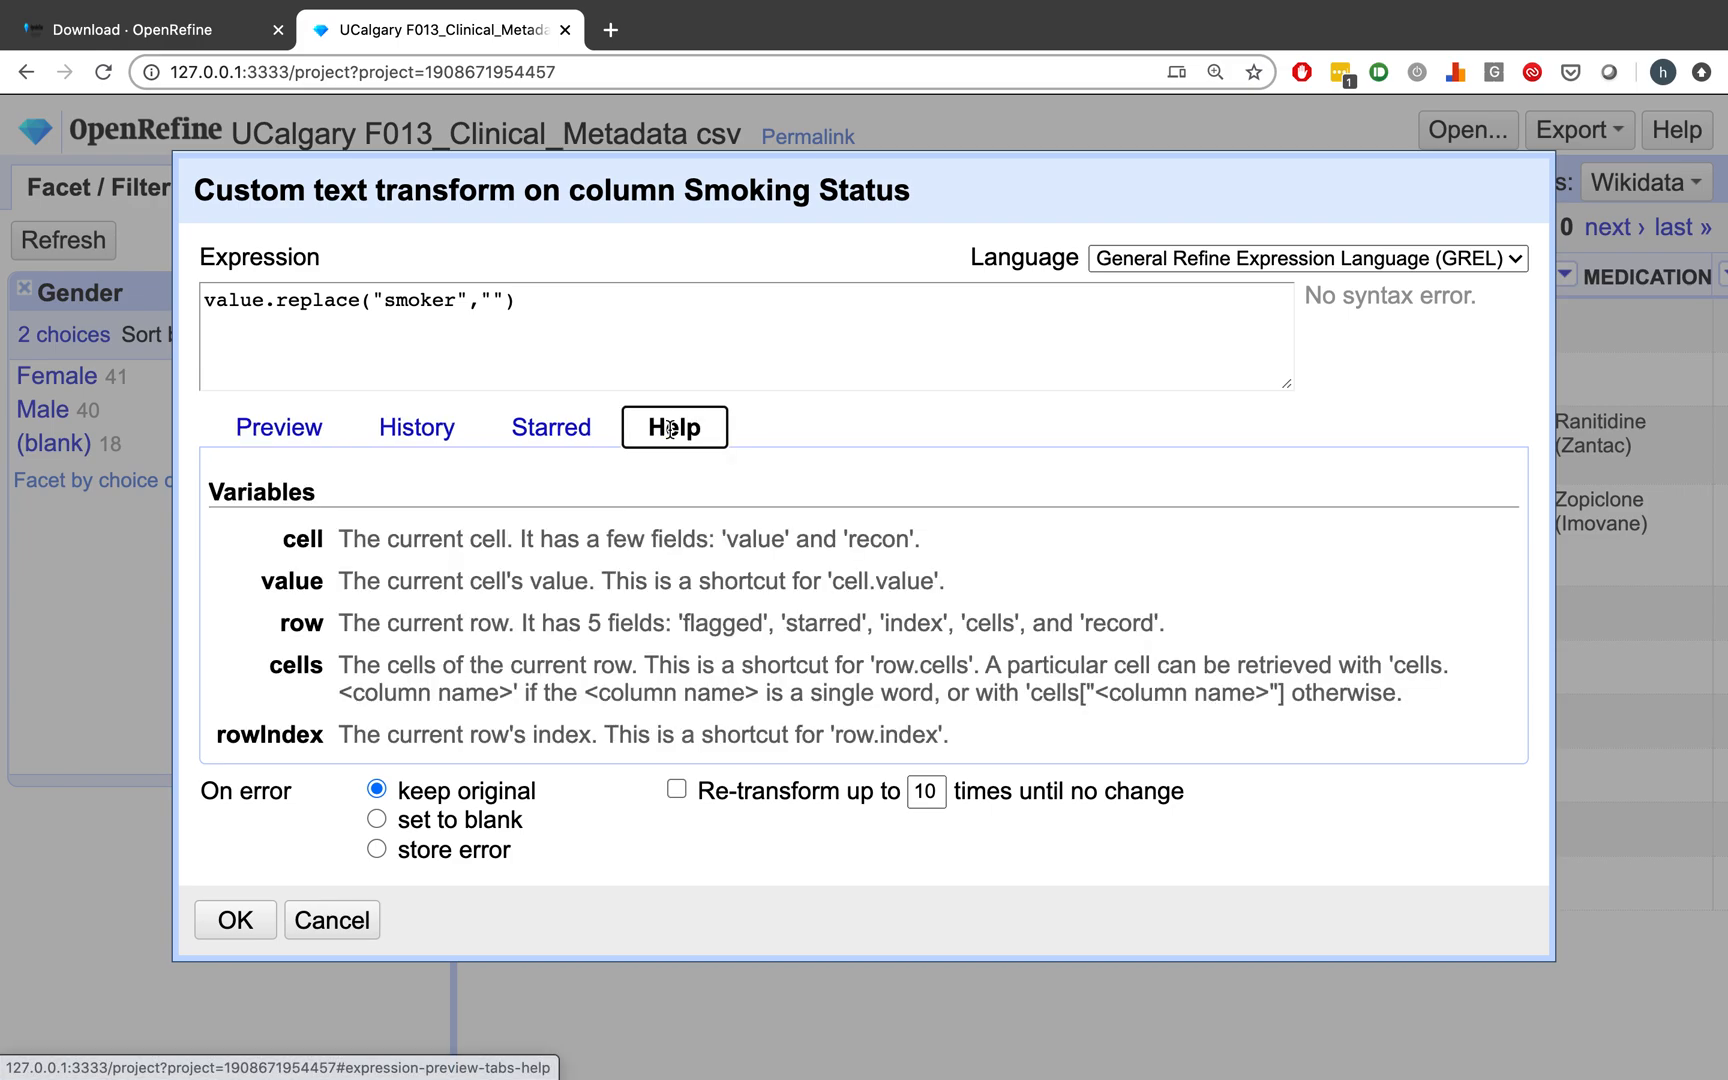
pyautogui.scroll(-5, 485, 556)
pyautogui.scroll(-8, 483, 556)
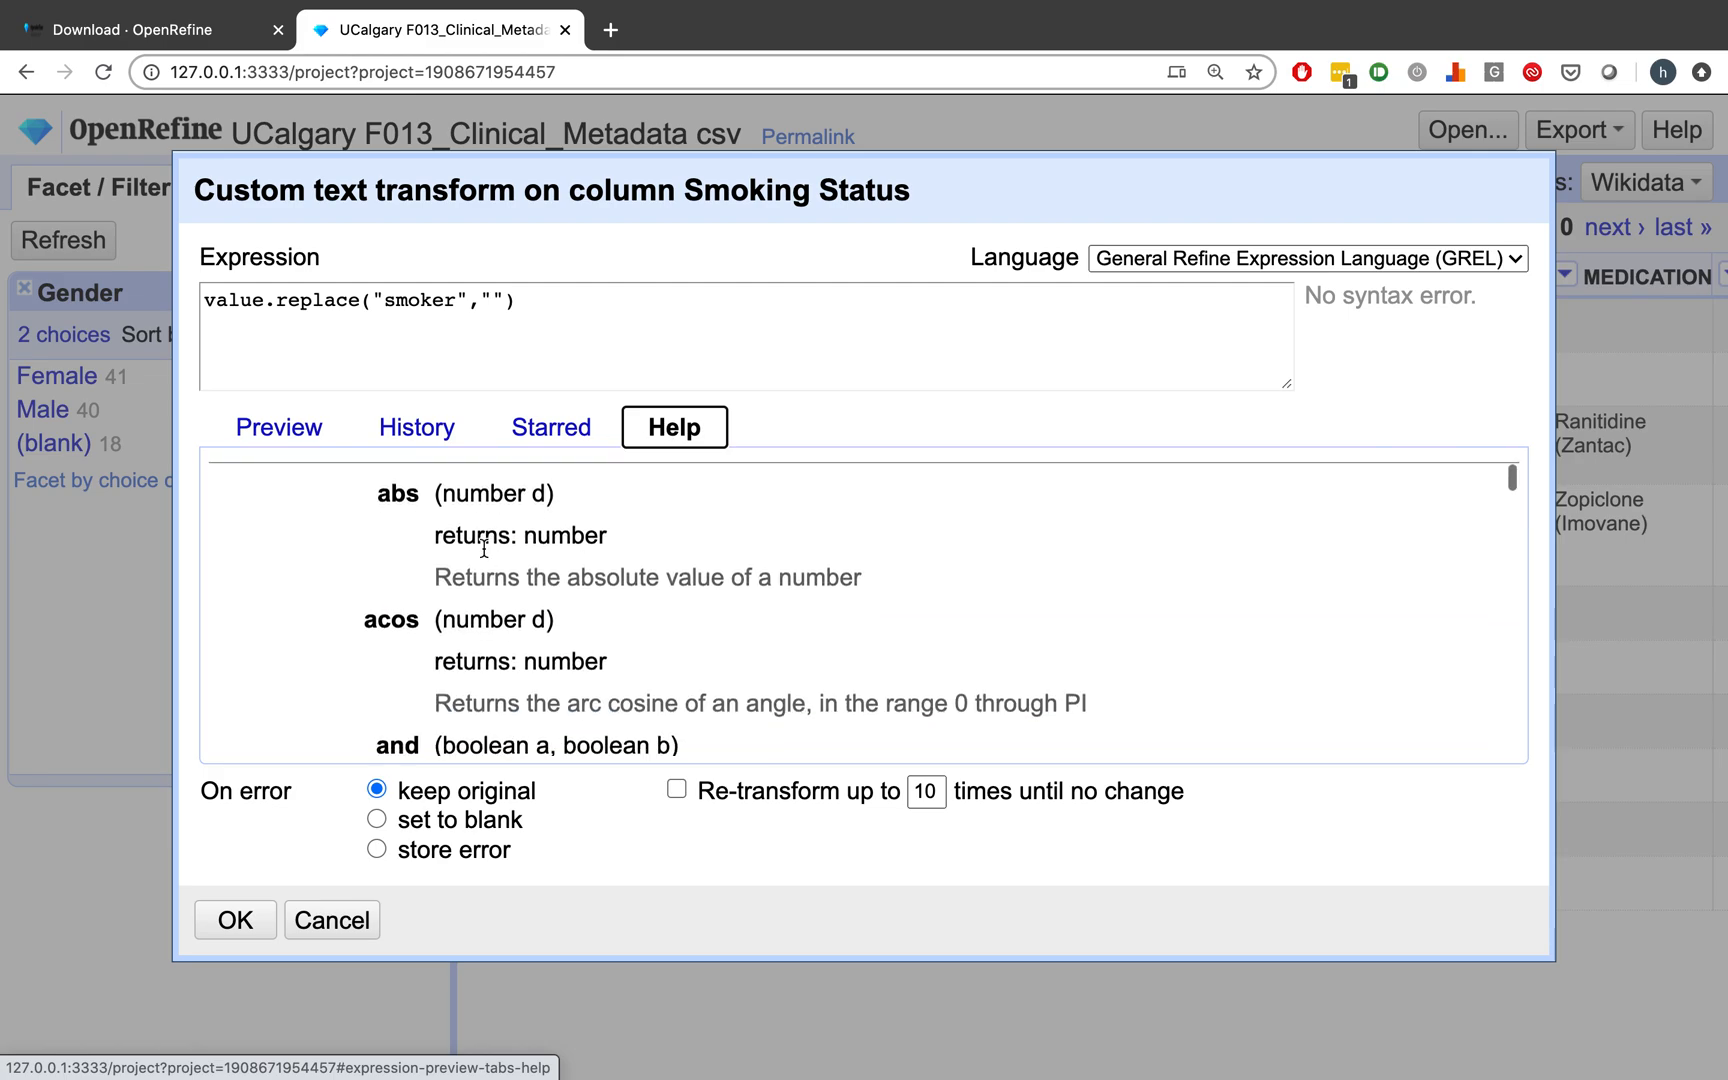
pyautogui.moveTo(433, 548); pyautogui.dragTo(738, 553)
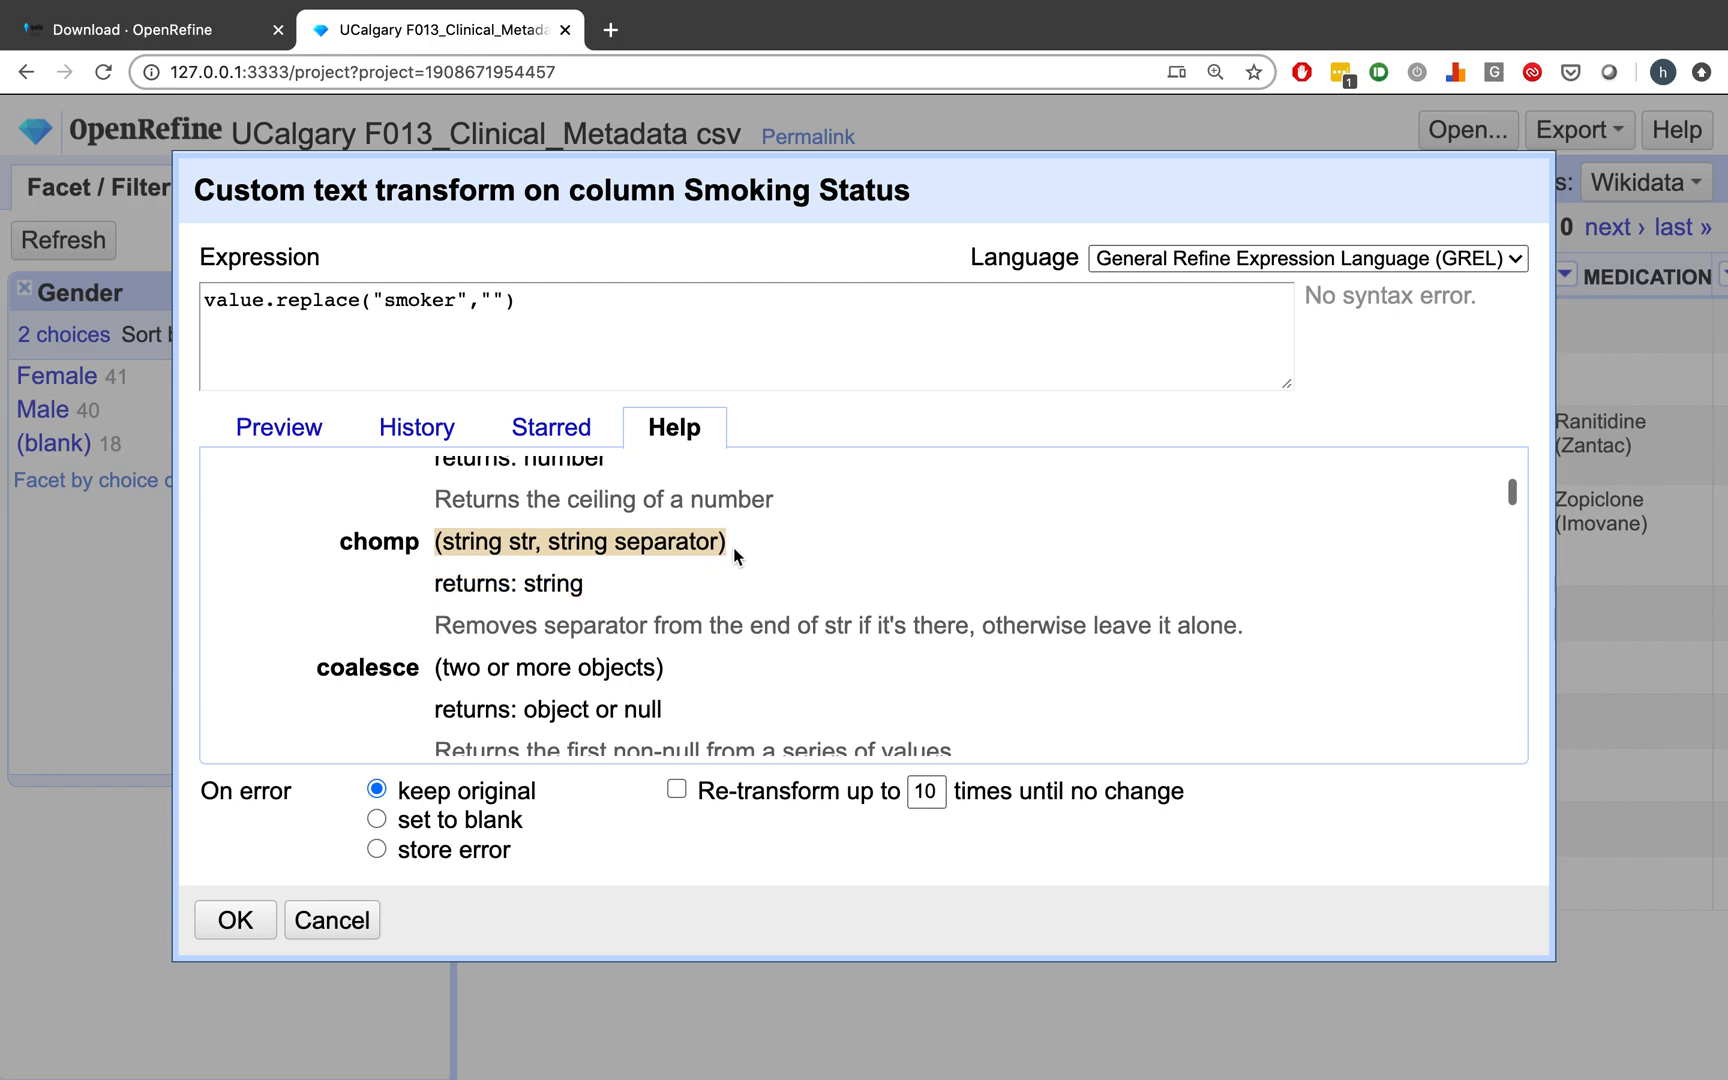
pyautogui.click(738, 553)
# Return to the expression preview and apply the replace transform to the Smoking Status column.
pyautogui.click(553, 317)
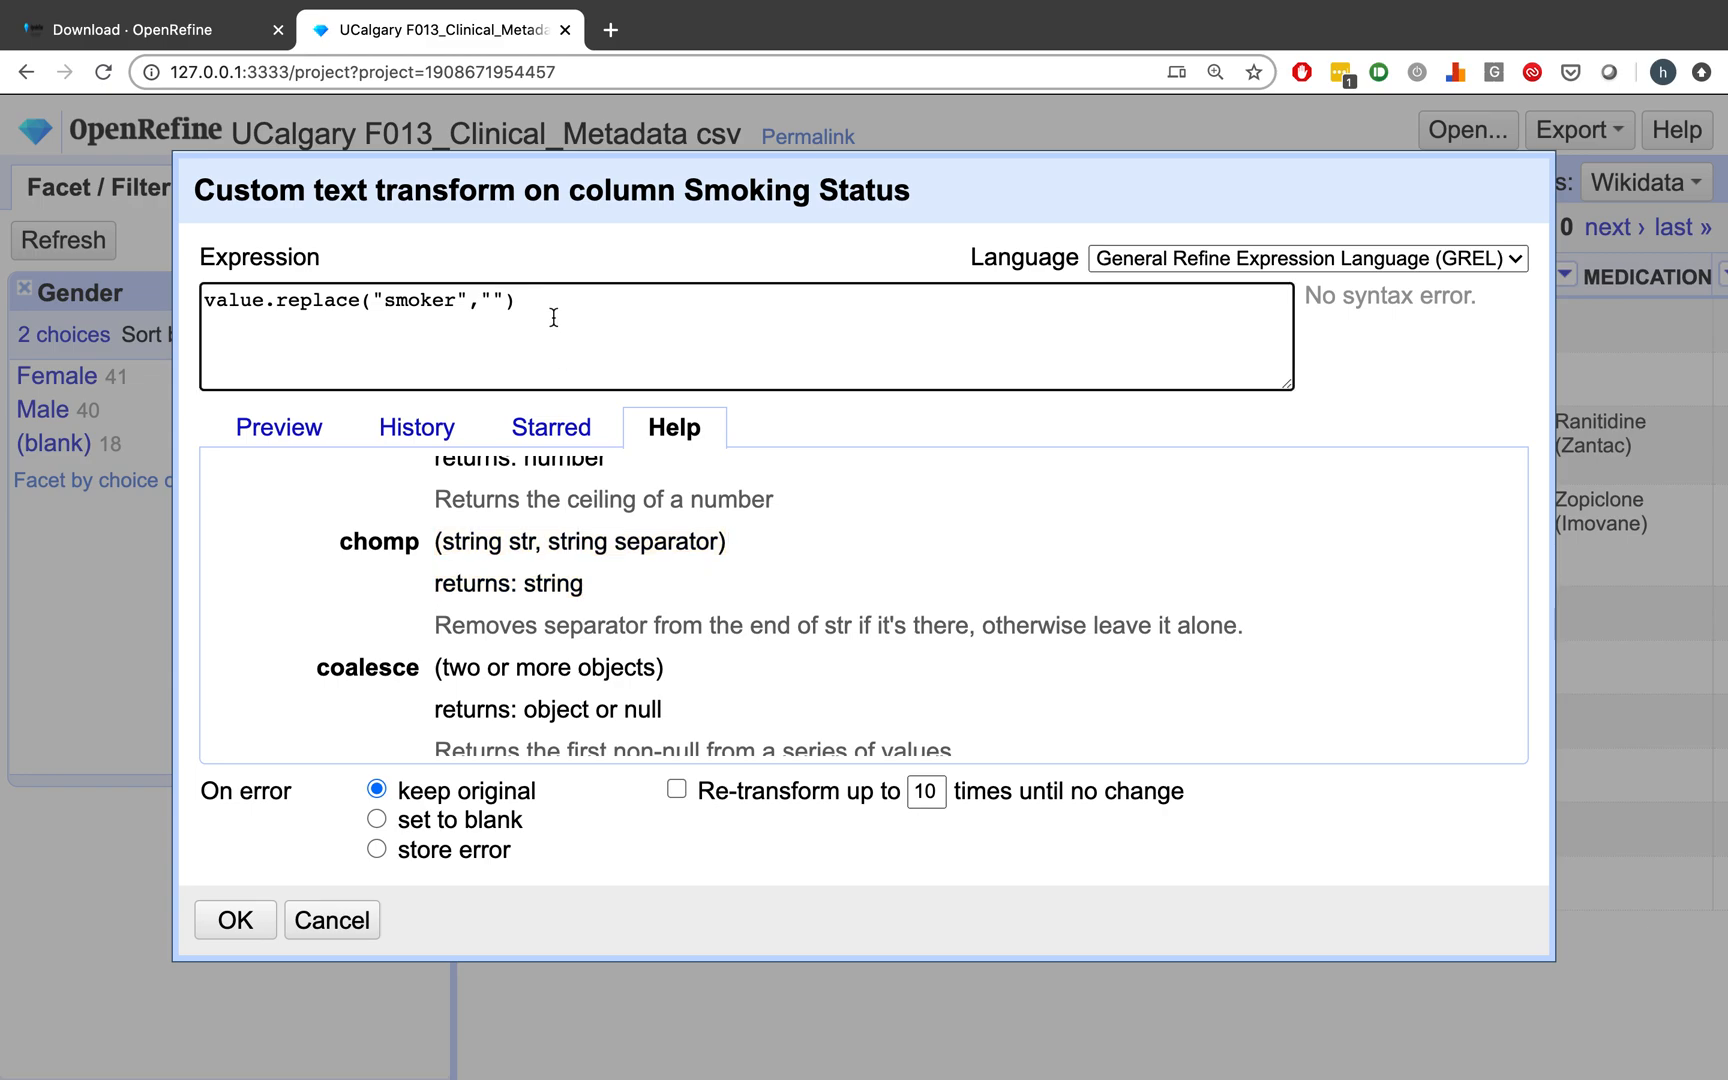
pyautogui.click(280, 428)
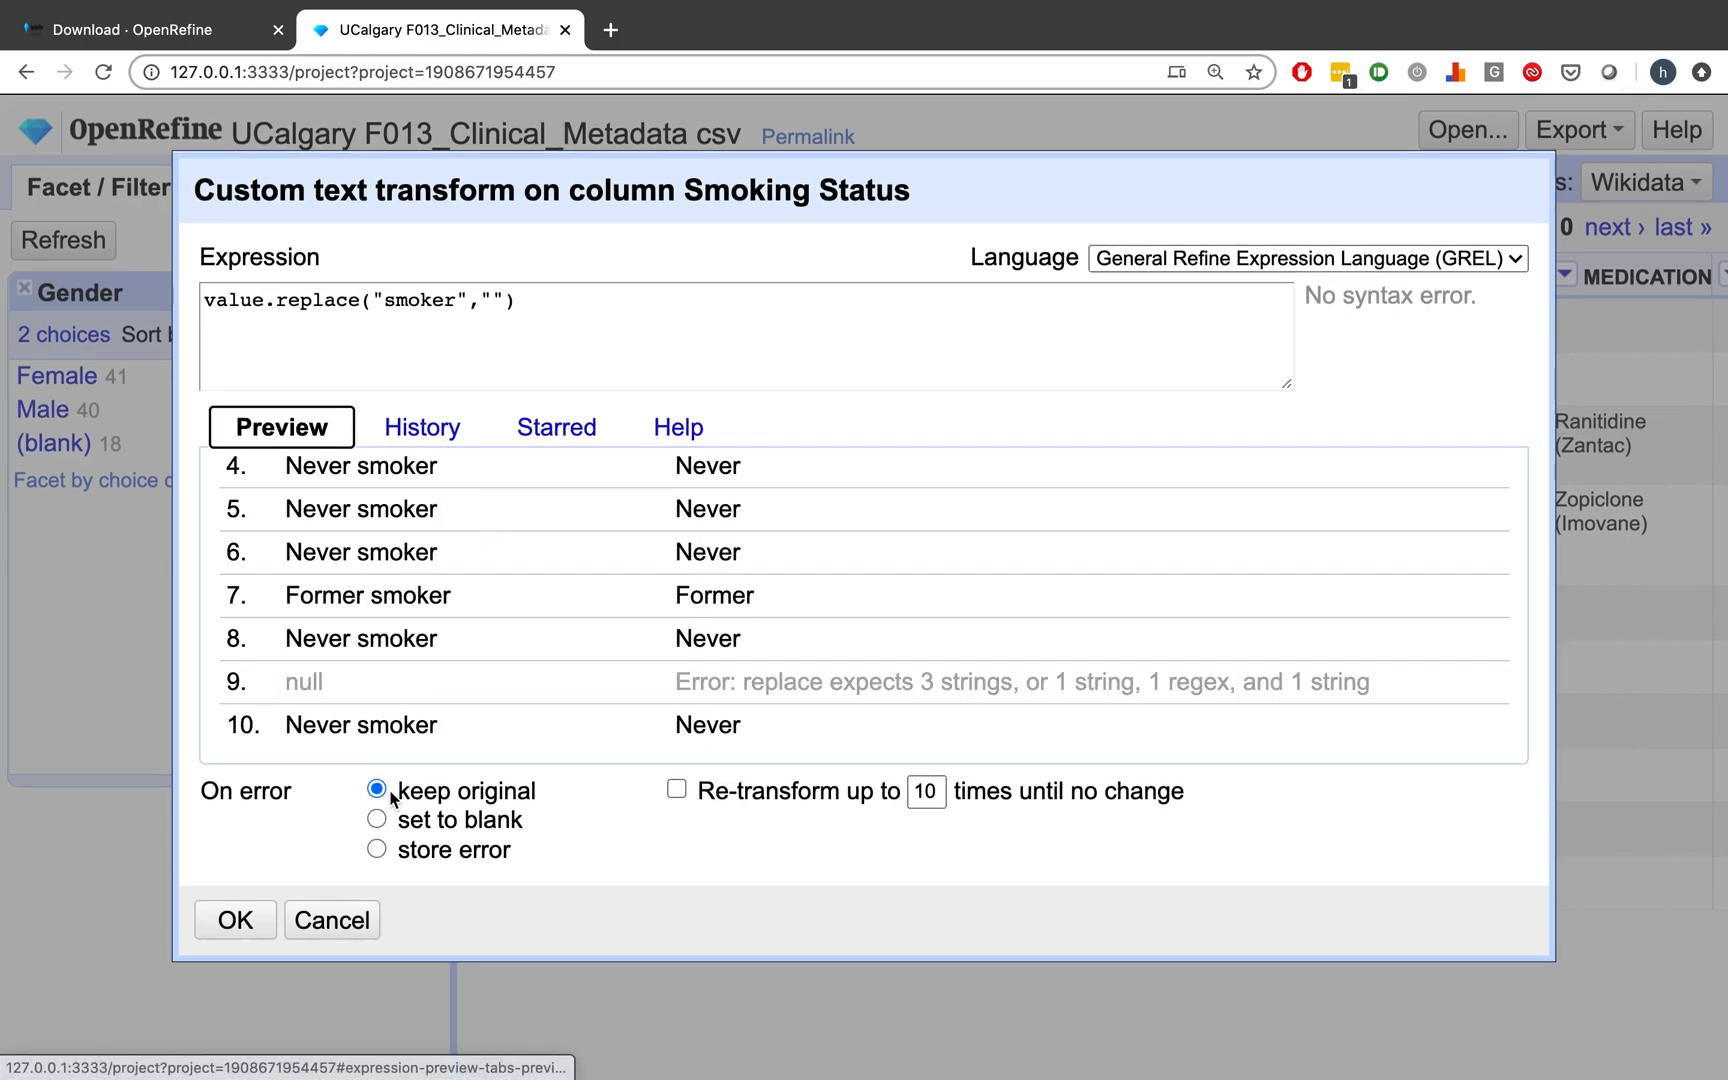
pyautogui.click(244, 927)
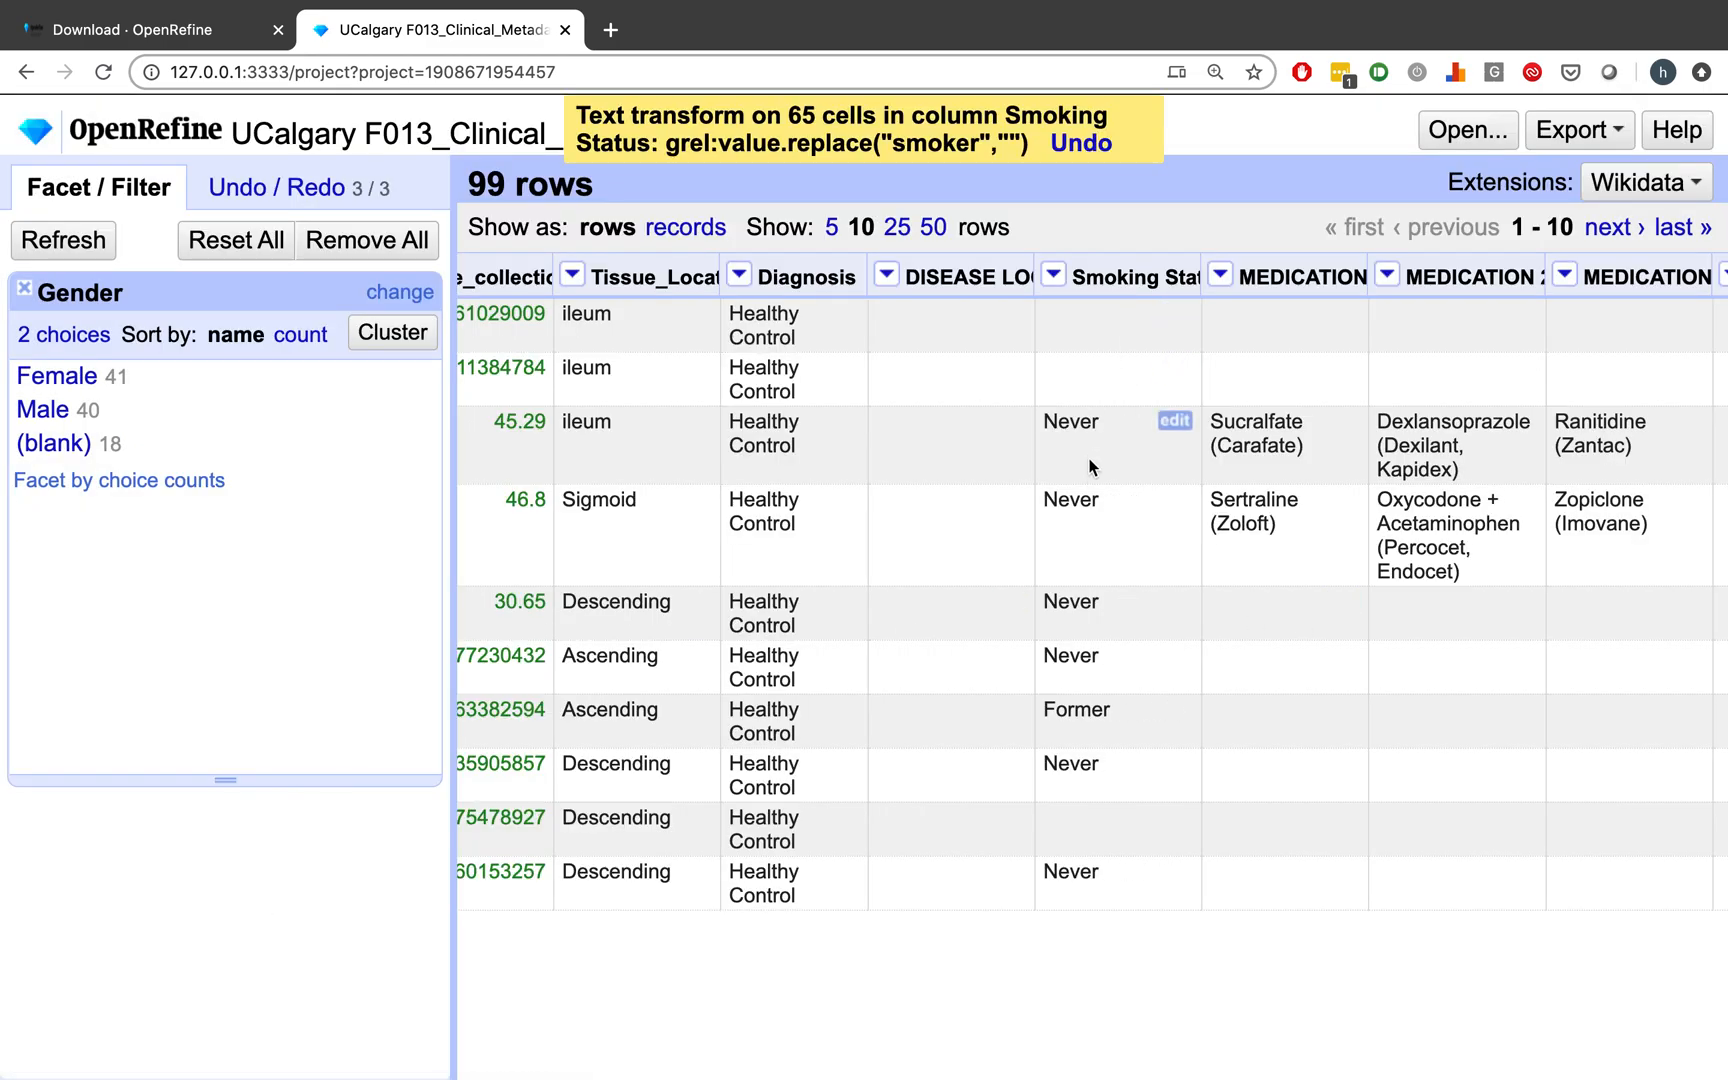
# Revert the project history to the Gender mass edit and reapply the Smoking Status text transform.
pyautogui.click(259, 185)
pyautogui.click(156, 541)
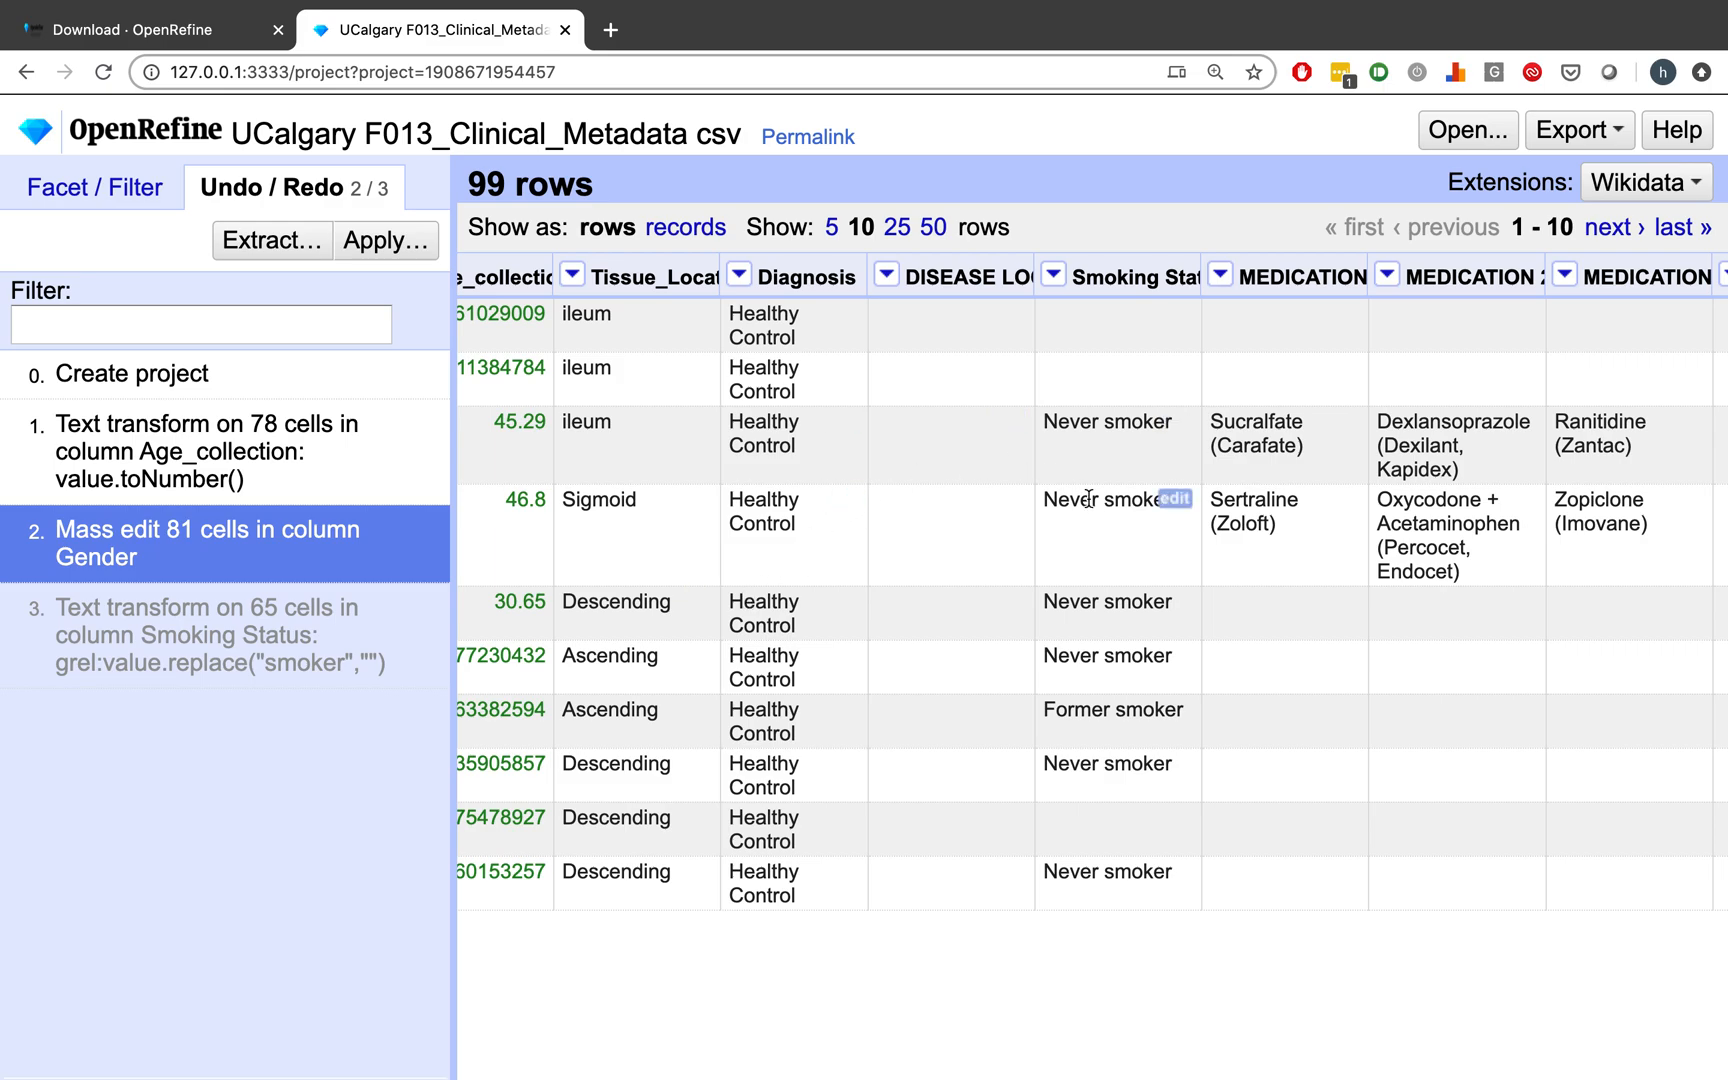
pyautogui.click(259, 638)
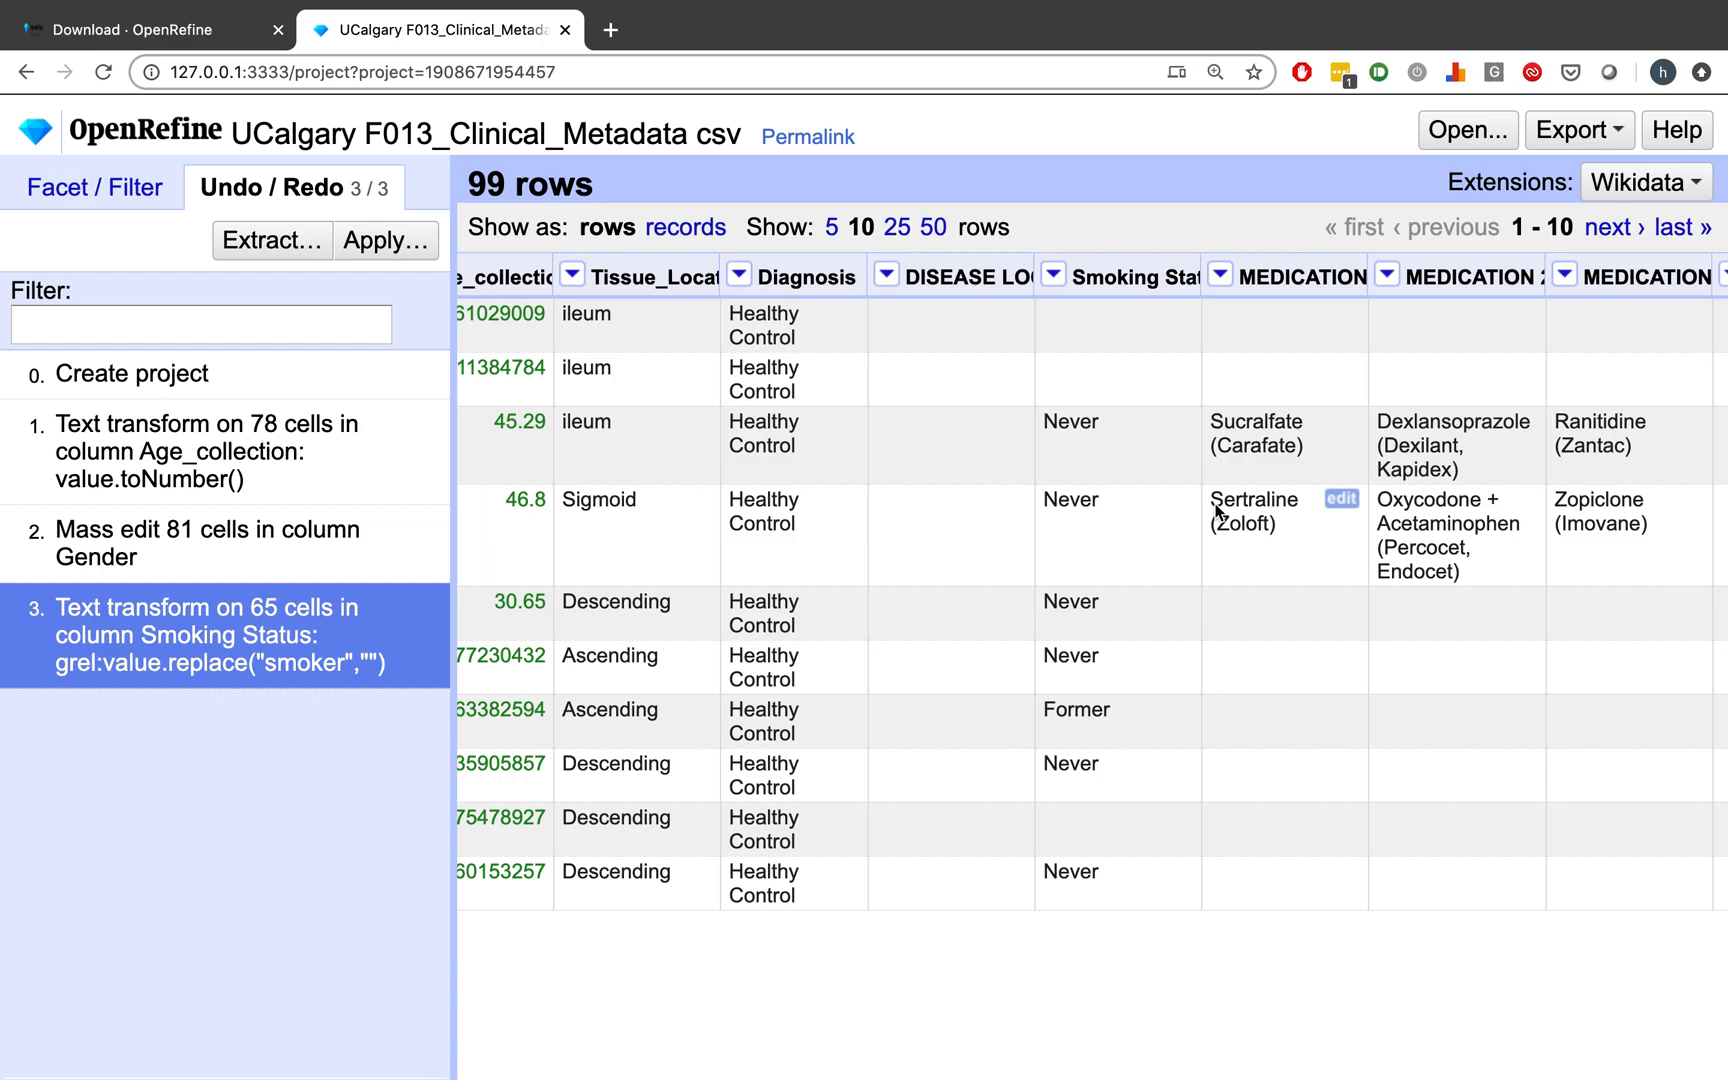
# Start joining columns from the MEDICATION 1 column.
pyautogui.hscroll(5, 1216, 510)
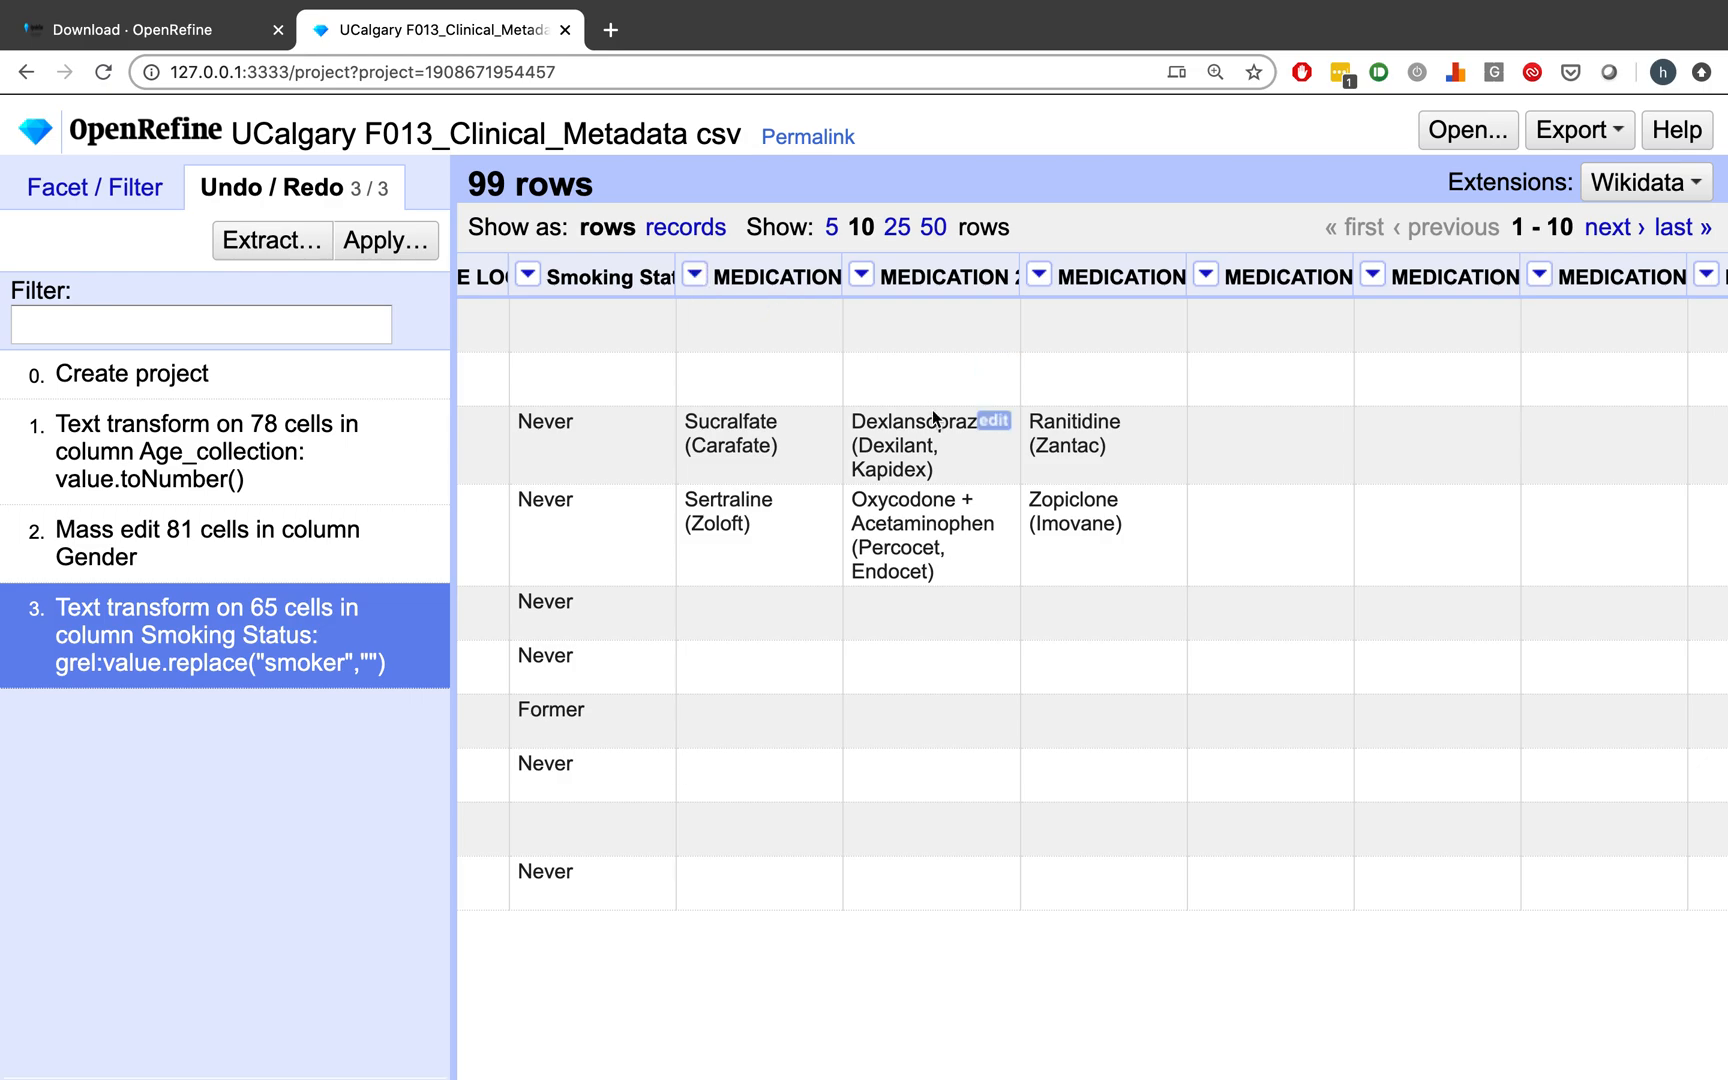
pyautogui.hscroll(4, 776, 411)
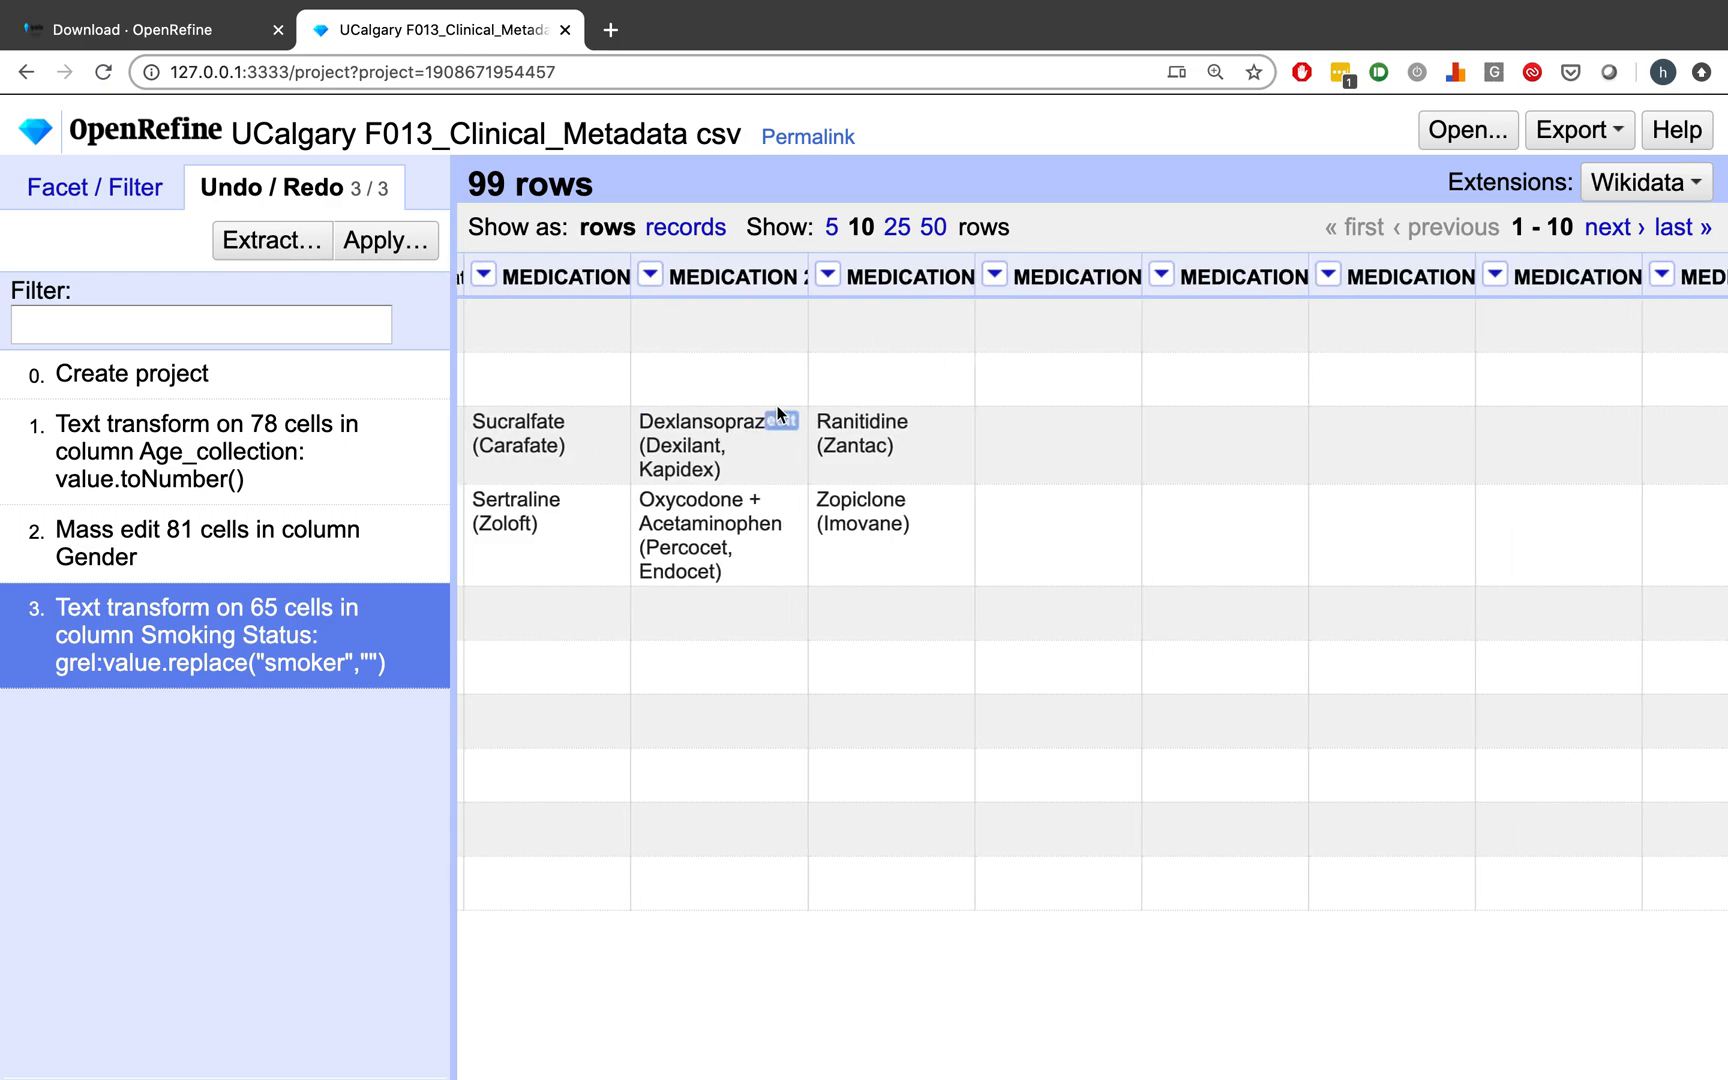
pyautogui.hscroll(-5, 778, 411)
pyautogui.hscroll(-3, 780, 410)
pyautogui.click(743, 275)
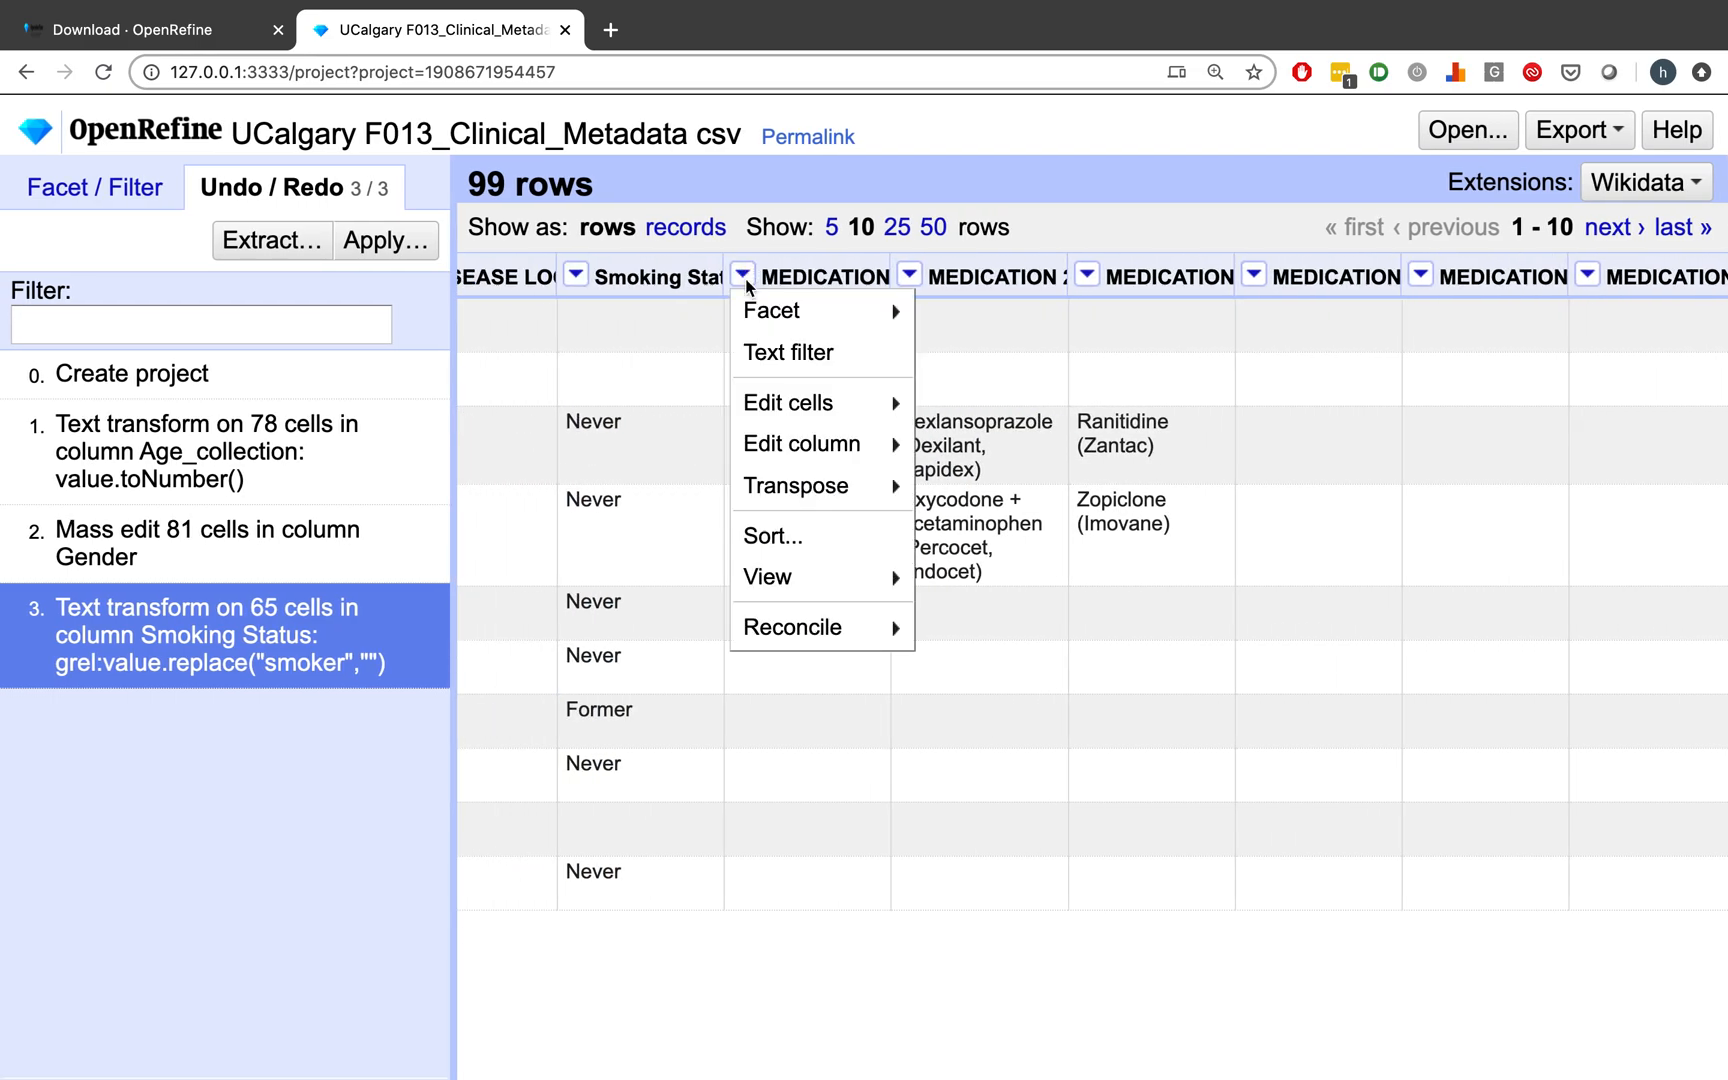
pyautogui.moveTo(762, 321)
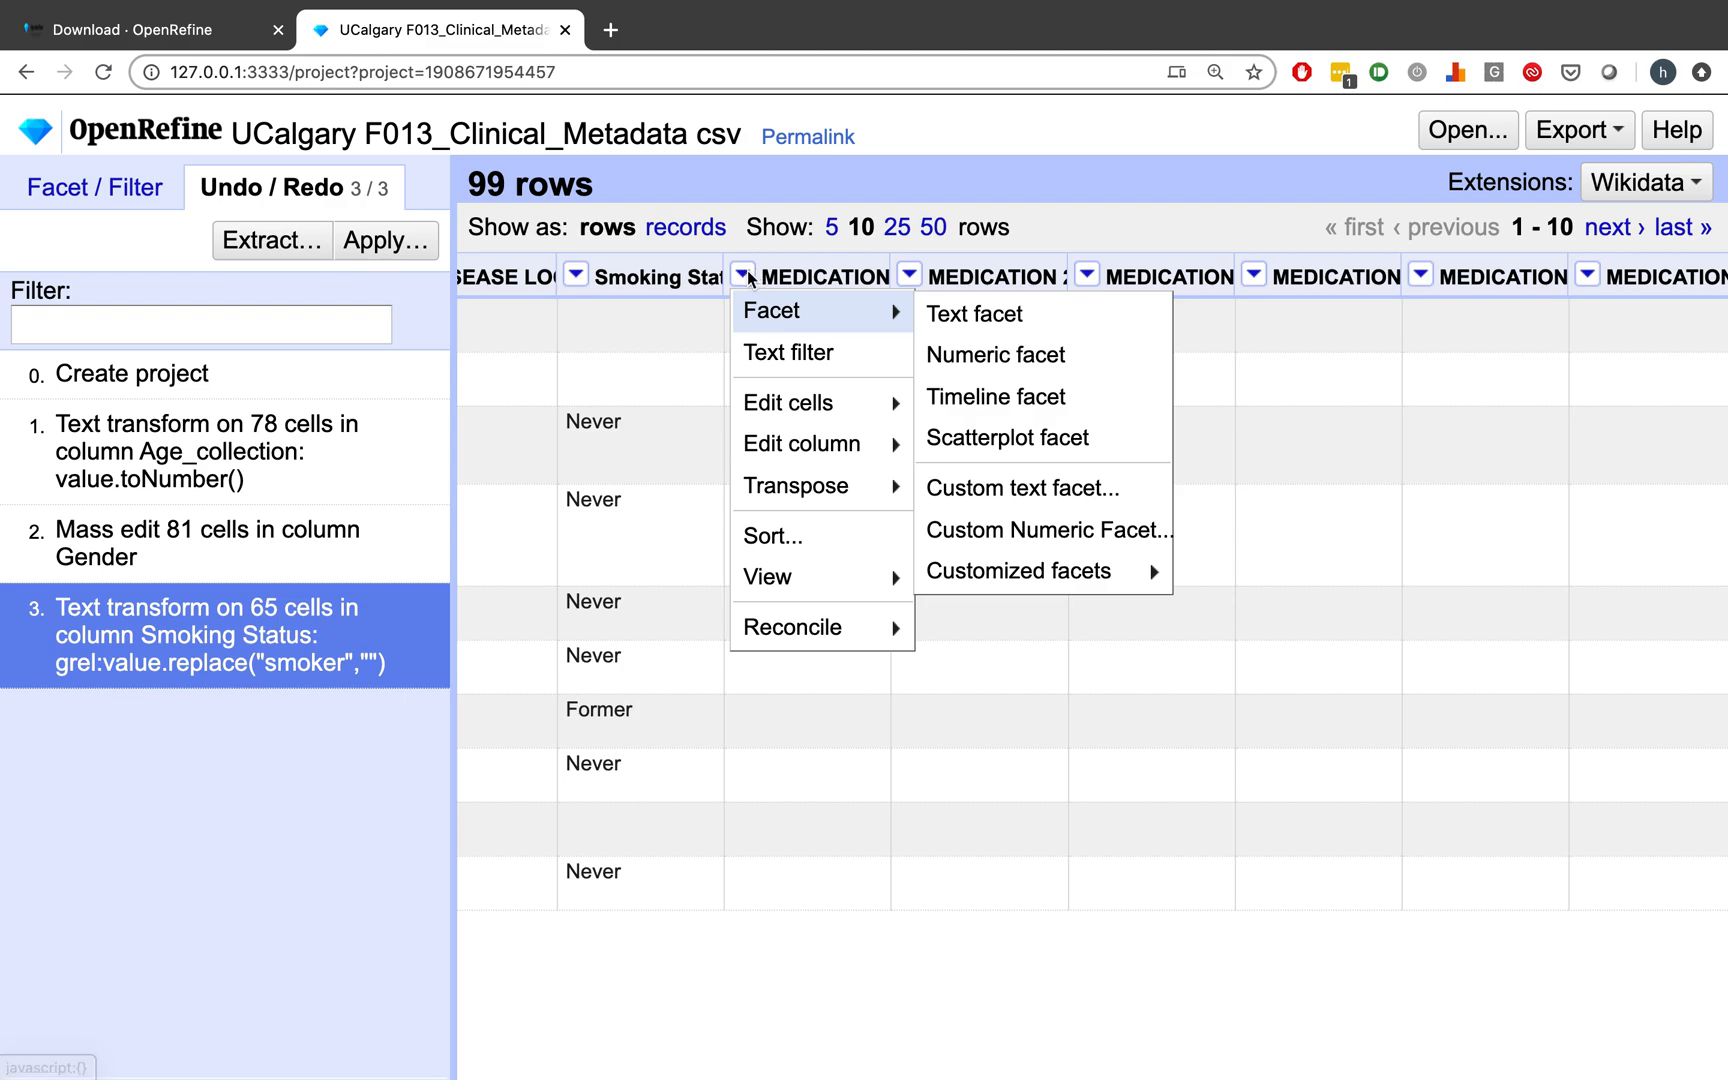
pyautogui.moveTo(791, 441)
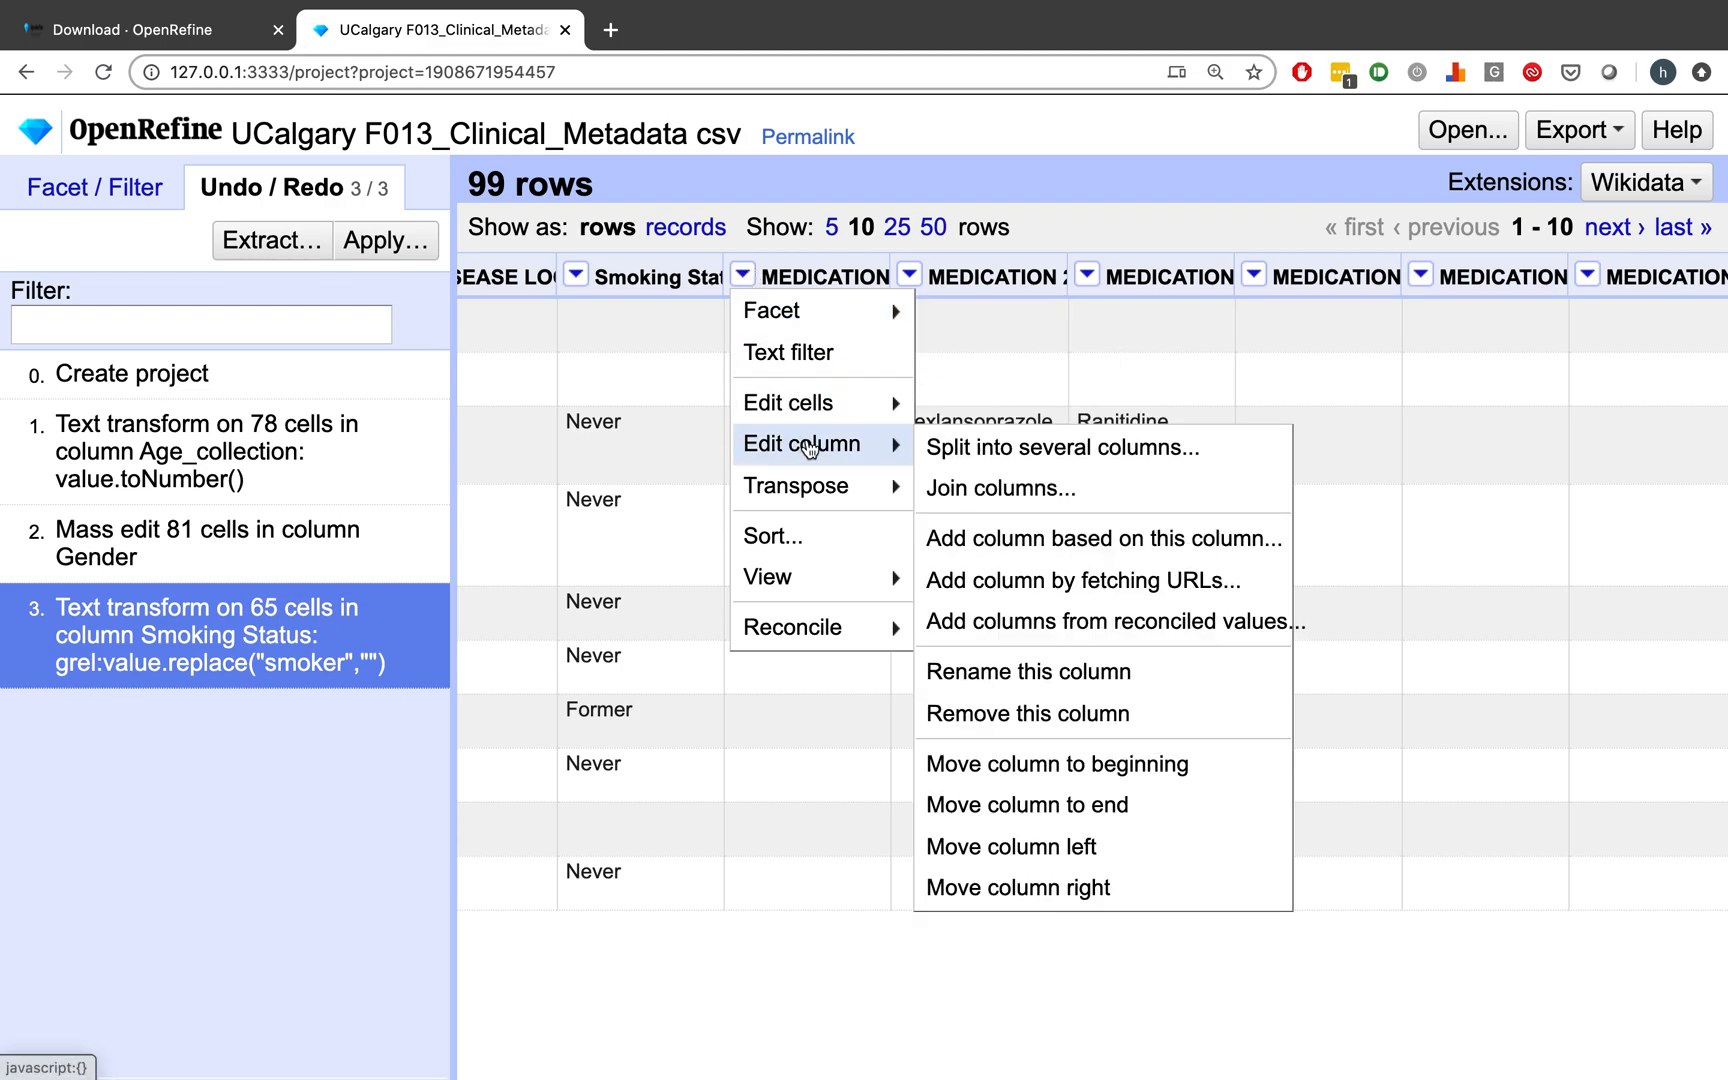
pyautogui.click(972, 489)
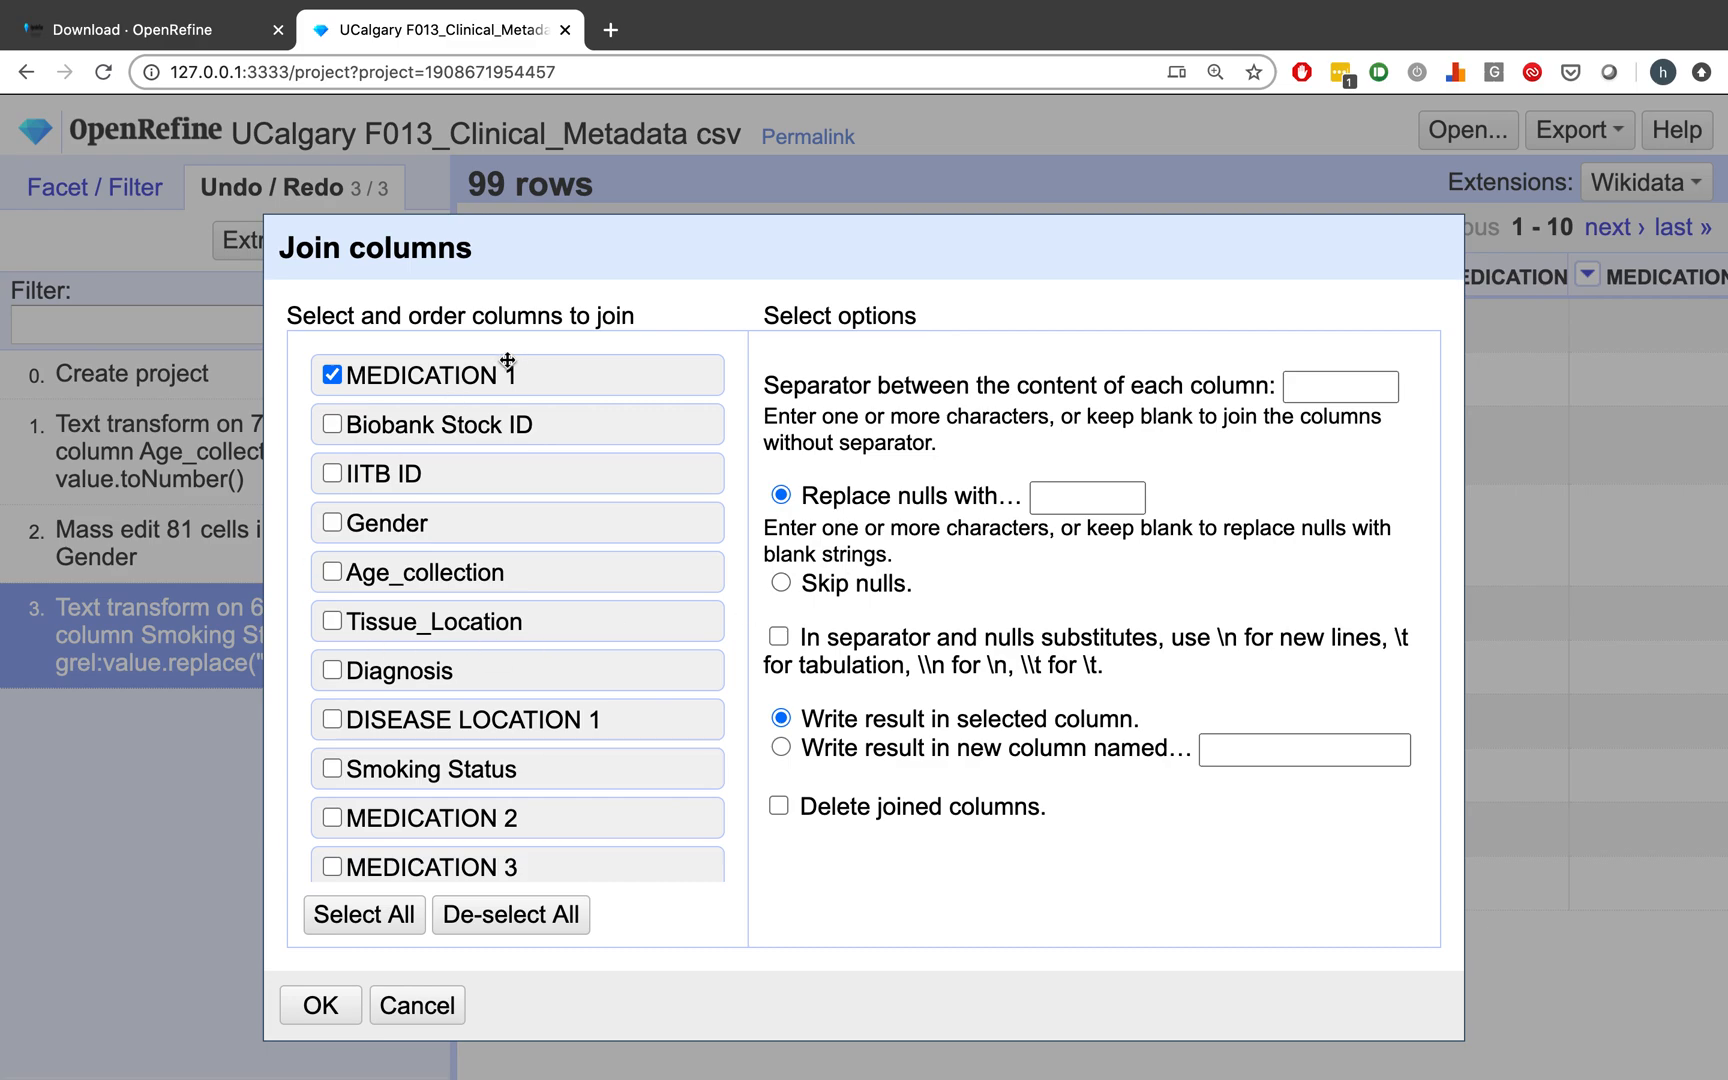
# Select the columns MEDICATION 2 through MEDICATION 9 to join with MEDICATION 1.
pyautogui.scroll(-3, 507, 360)
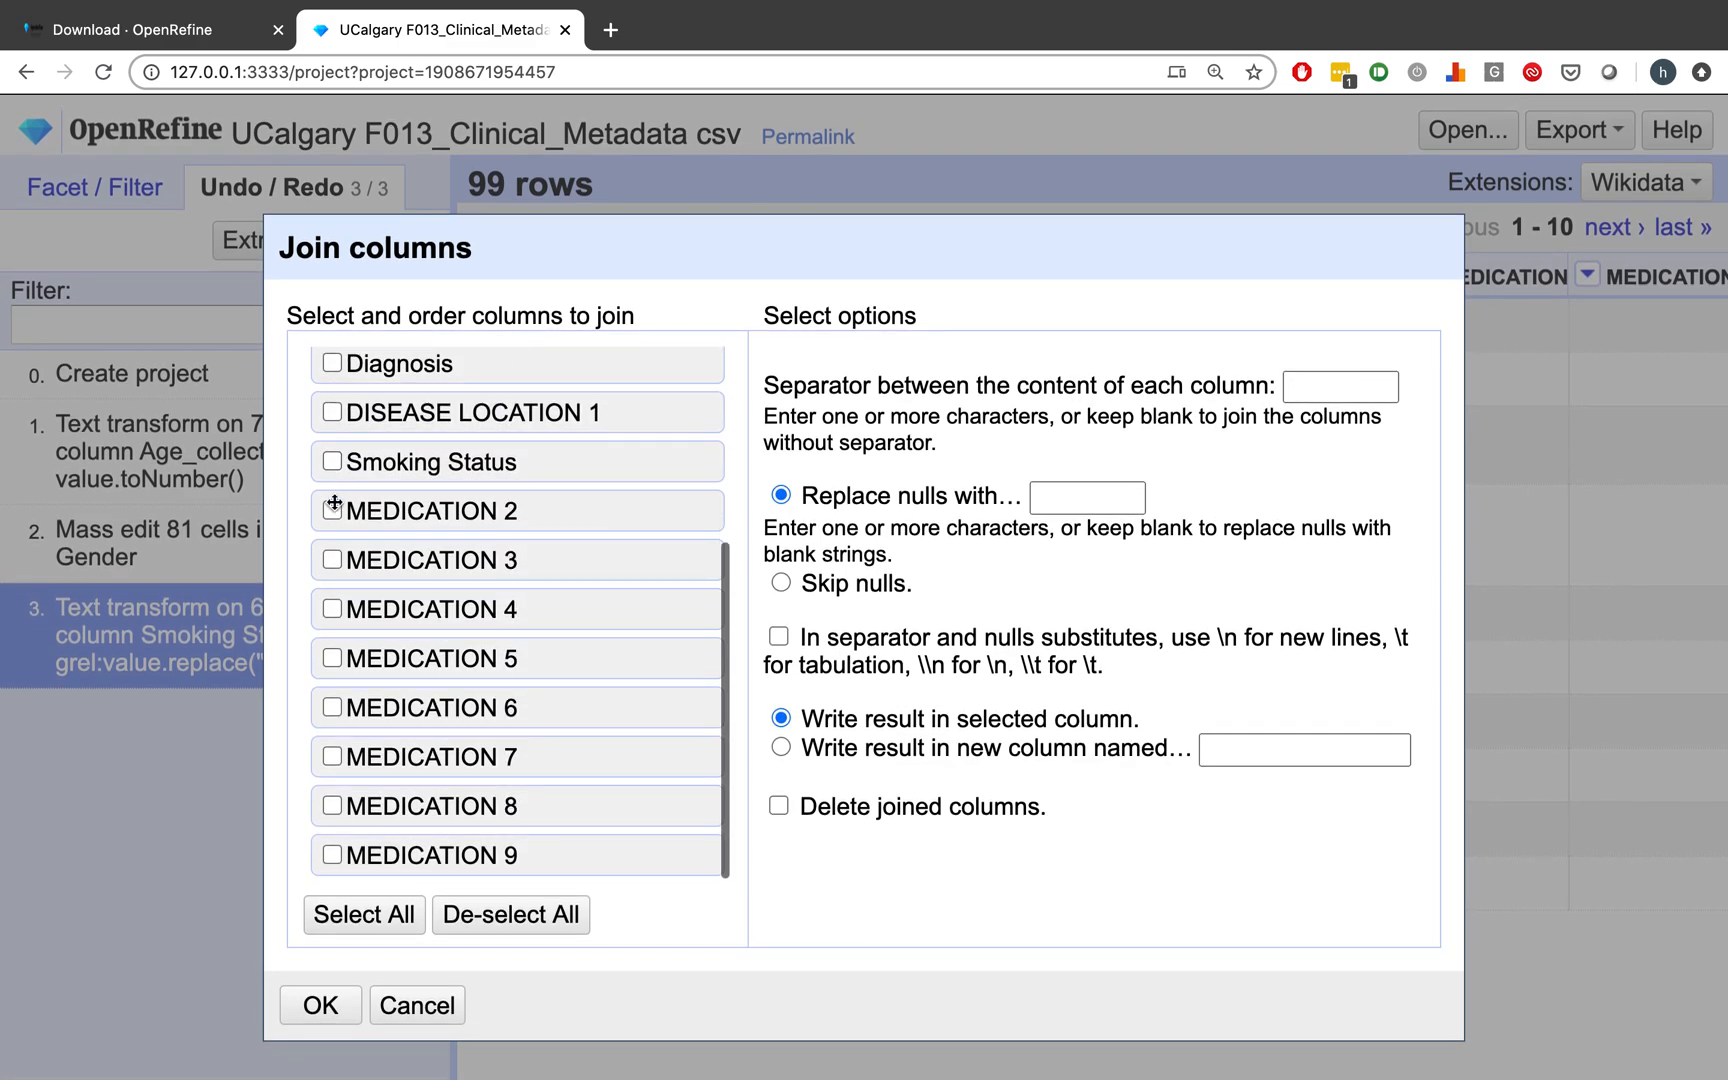
pyautogui.click(333, 511)
pyautogui.click(331, 561)
pyautogui.click(331, 609)
pyautogui.click(331, 658)
pyautogui.click(334, 707)
pyautogui.click(335, 757)
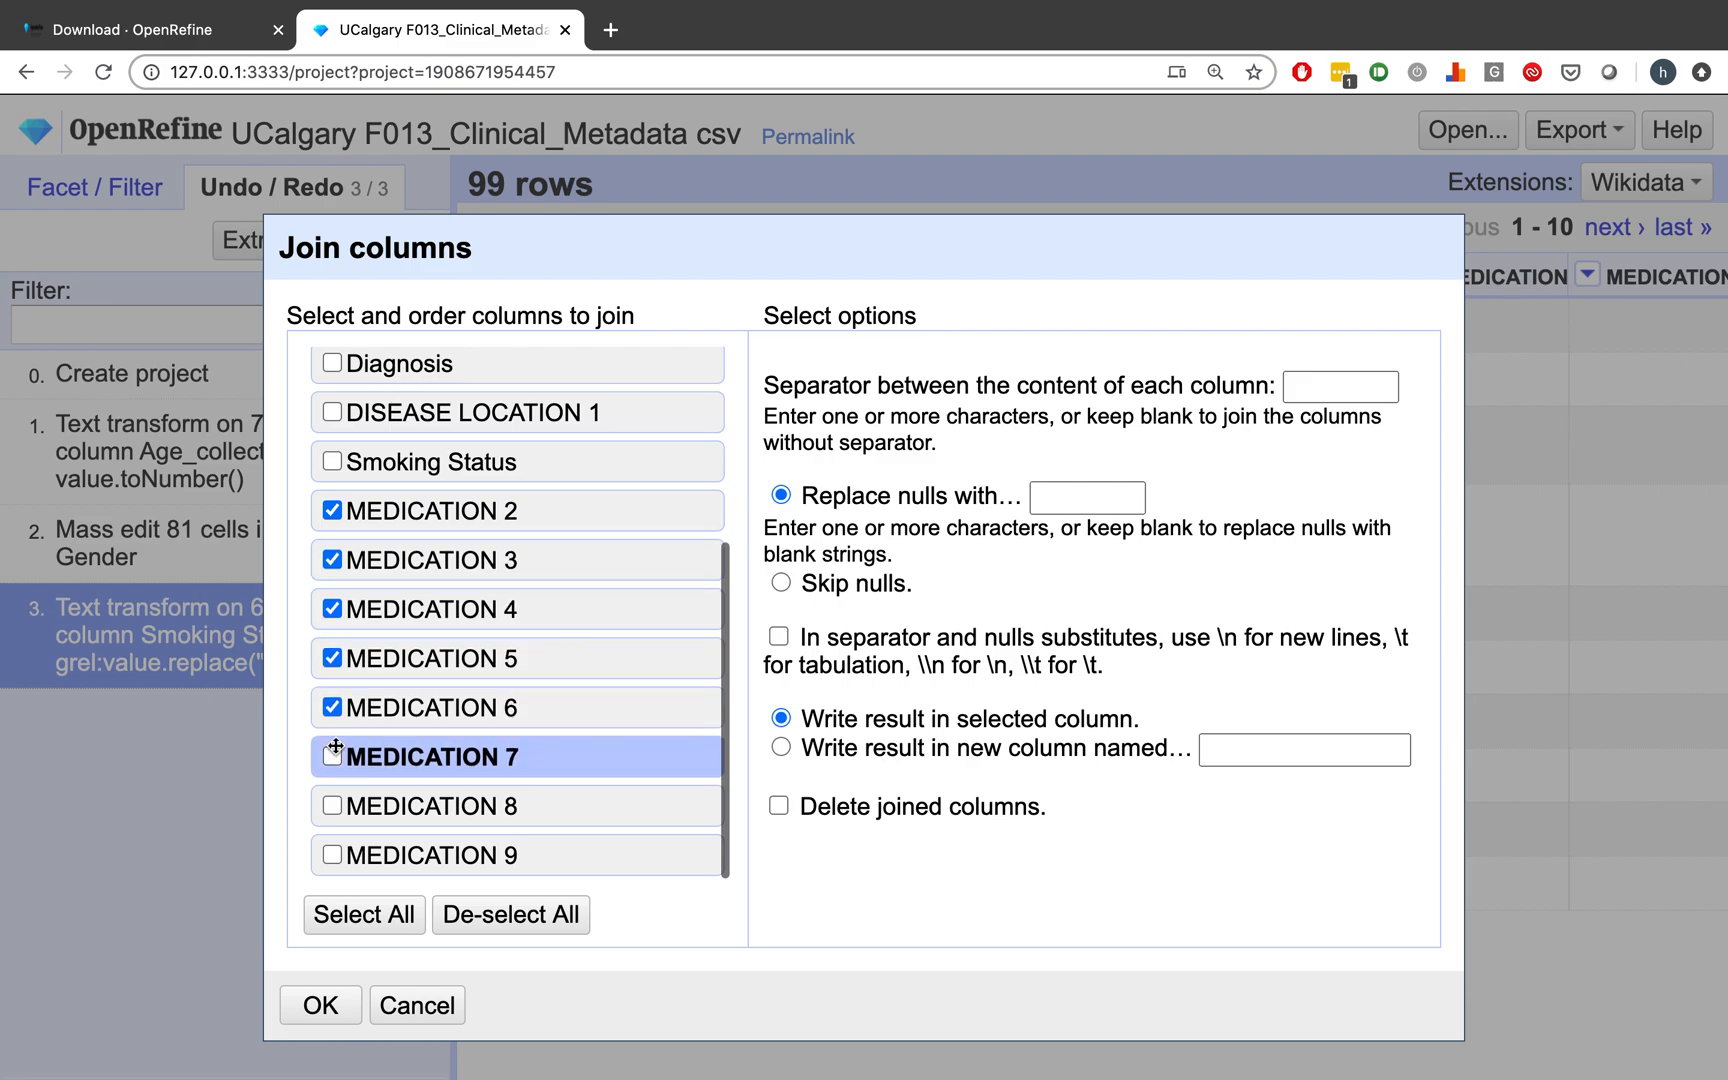
pyautogui.click(333, 807)
pyautogui.click(336, 854)
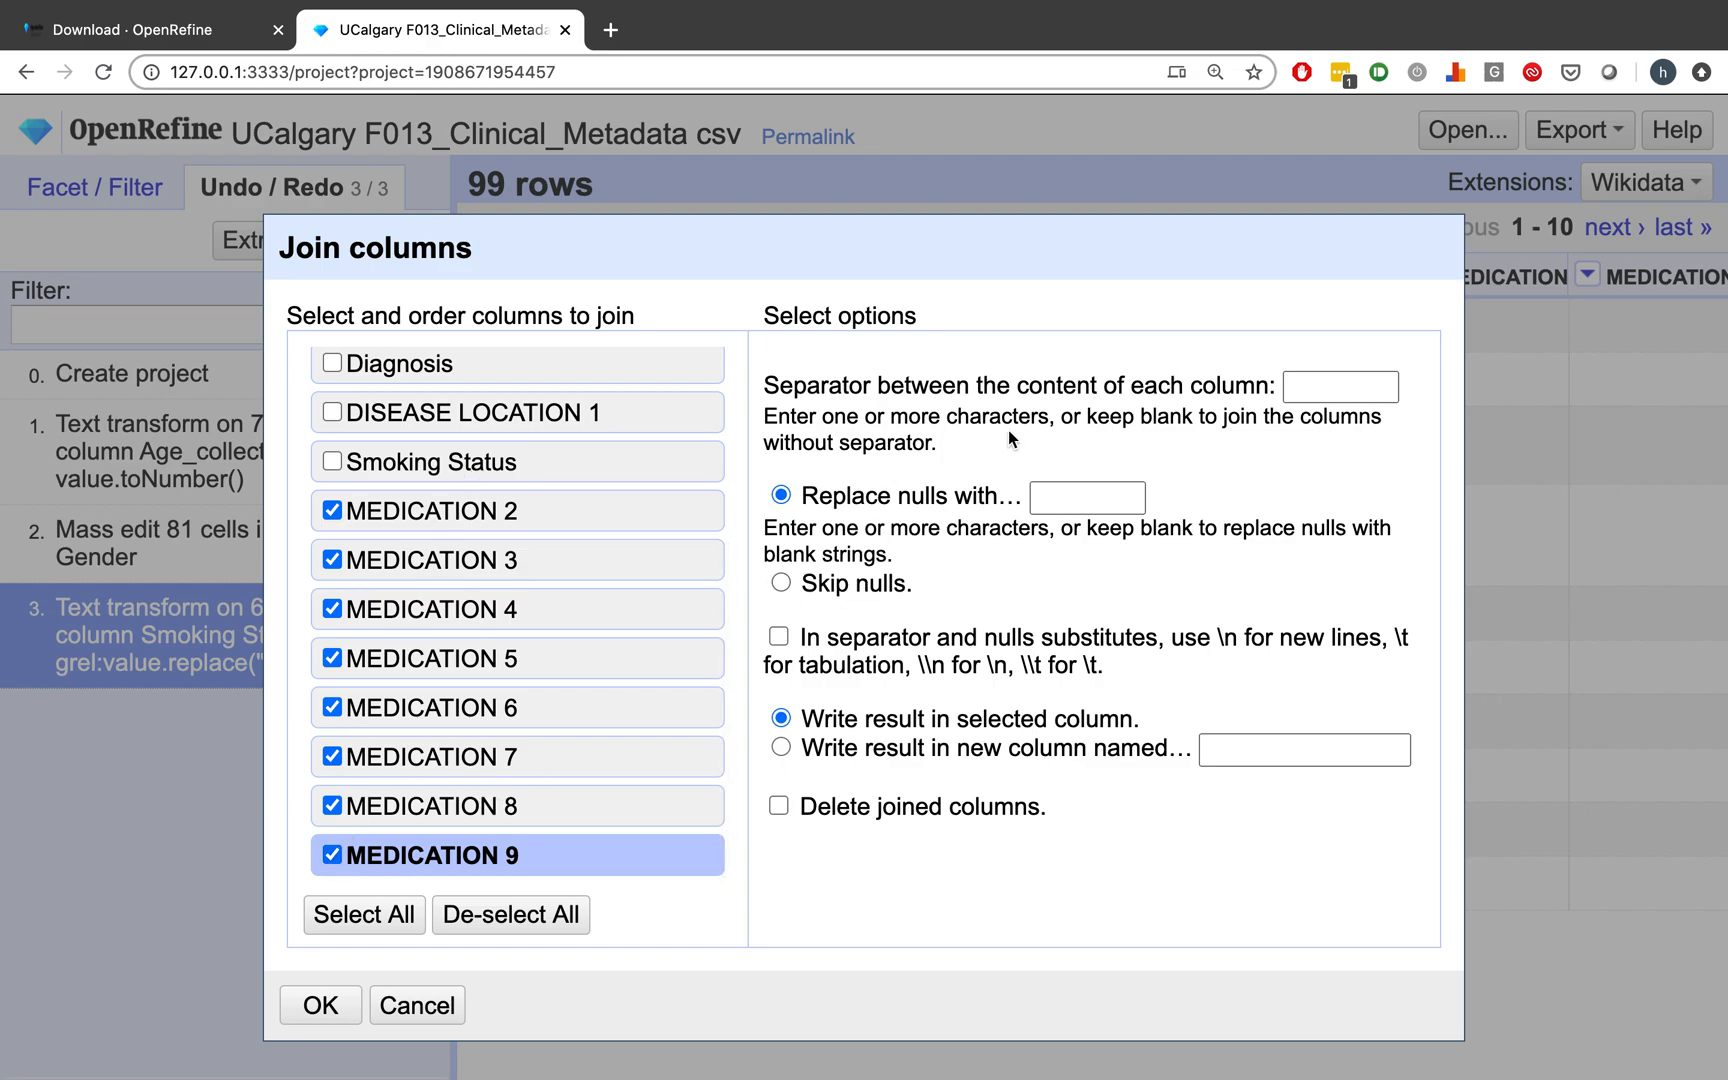
# Join the medication columns into MEDICATION 1 with the separator |, skipping nulls and deleting the joined columns.
pyautogui.click(1332, 383)
pyautogui.click(781, 584)
pyautogui.click(321, 1005)
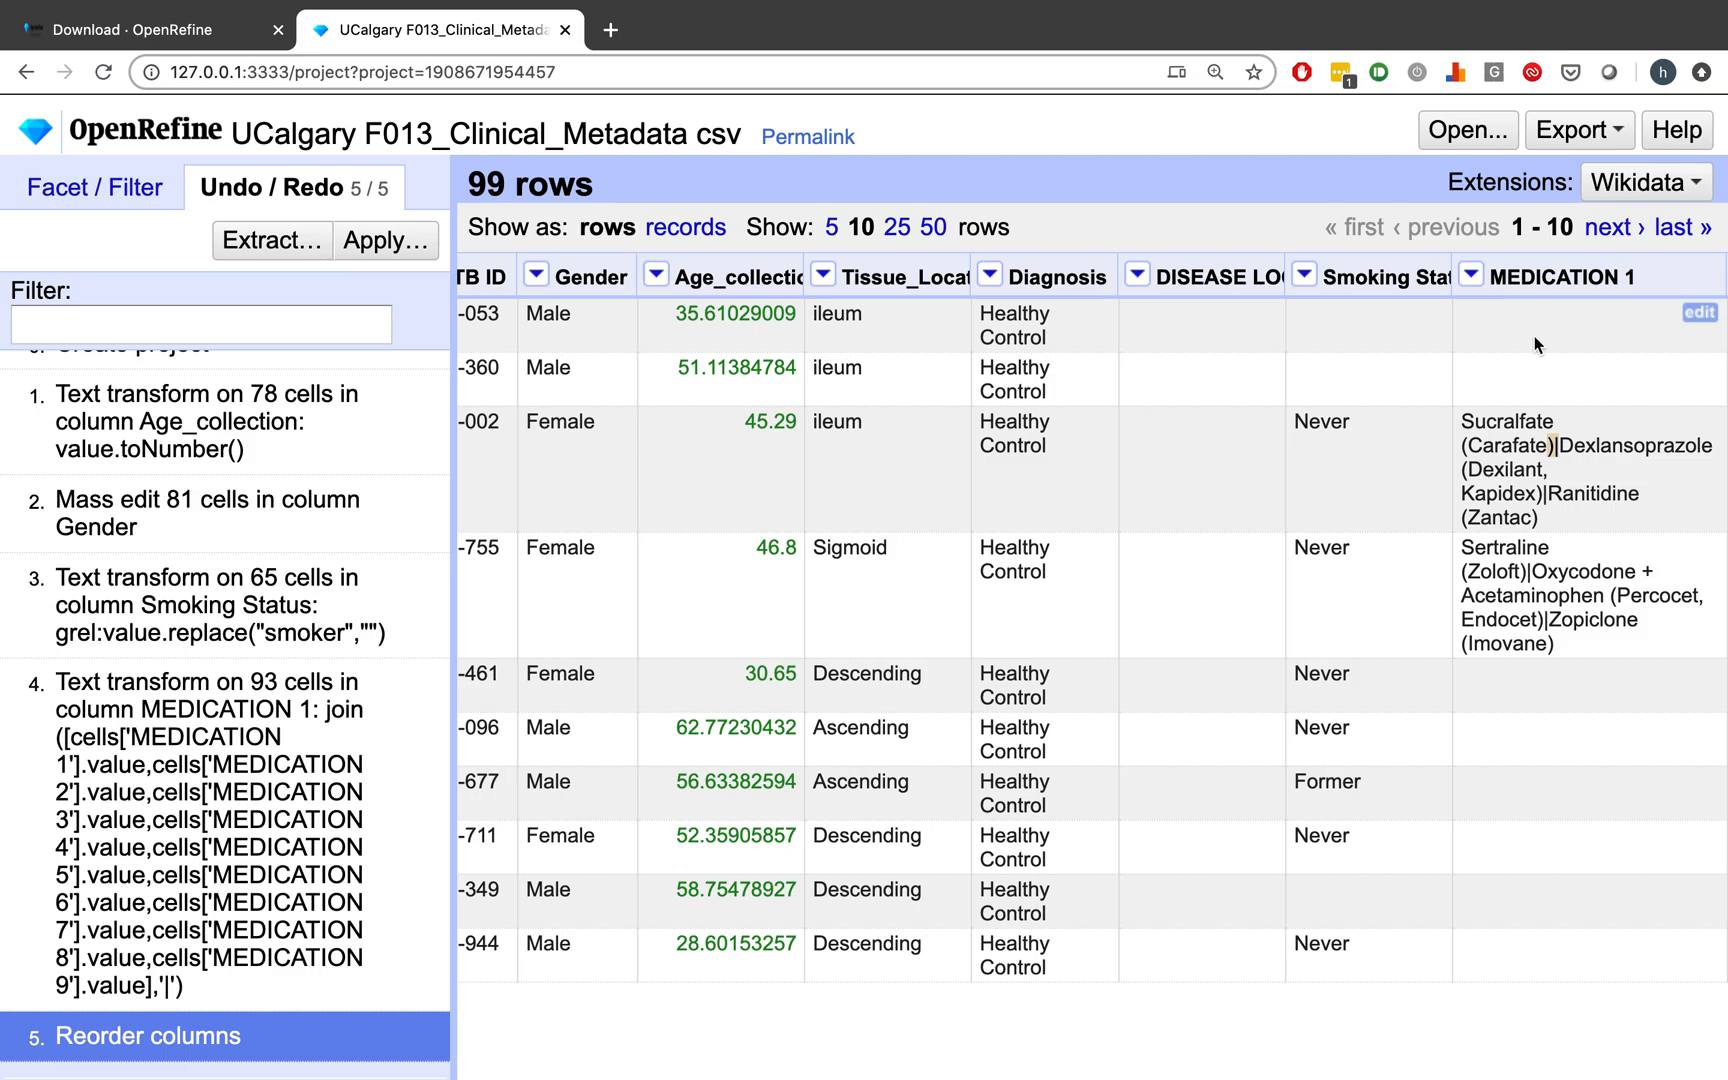
# Split the MEDICATION 1 column into several columns by the separator |, guessing cell types and removing the original column.
pyautogui.click(1484, 278)
pyautogui.moveTo(1492, 311)
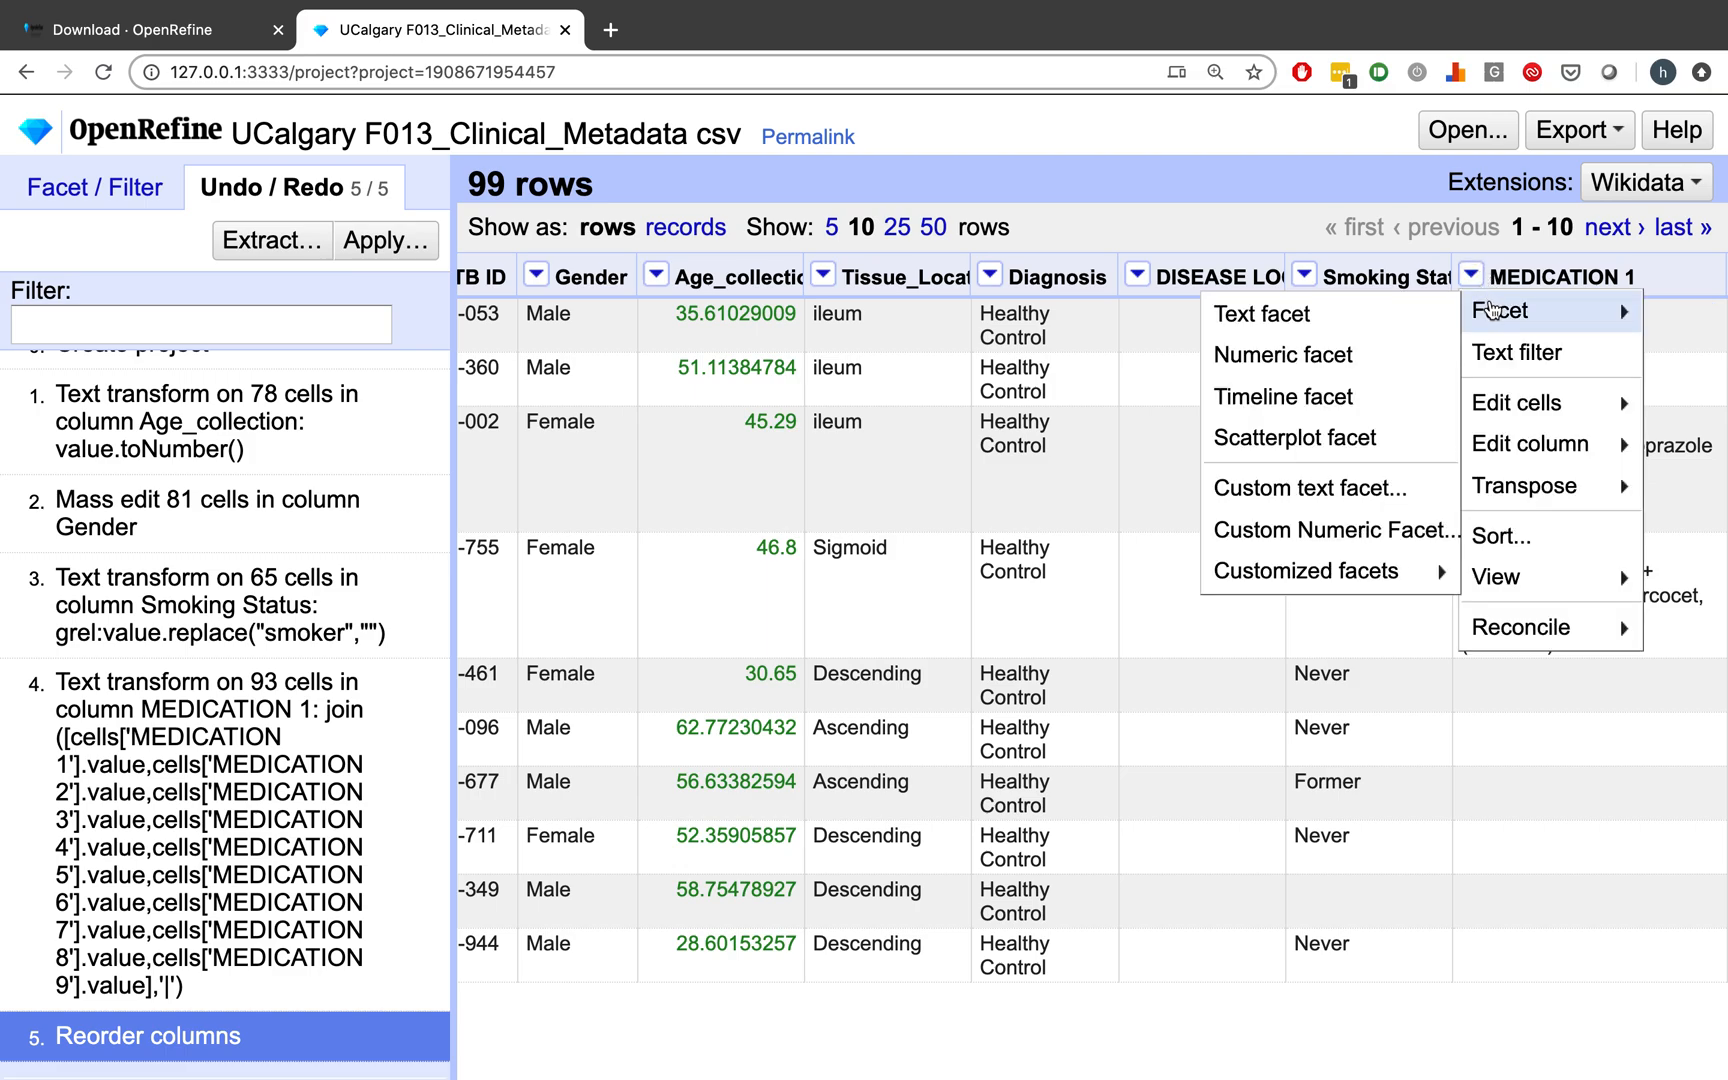
pyautogui.moveTo(1489, 443)
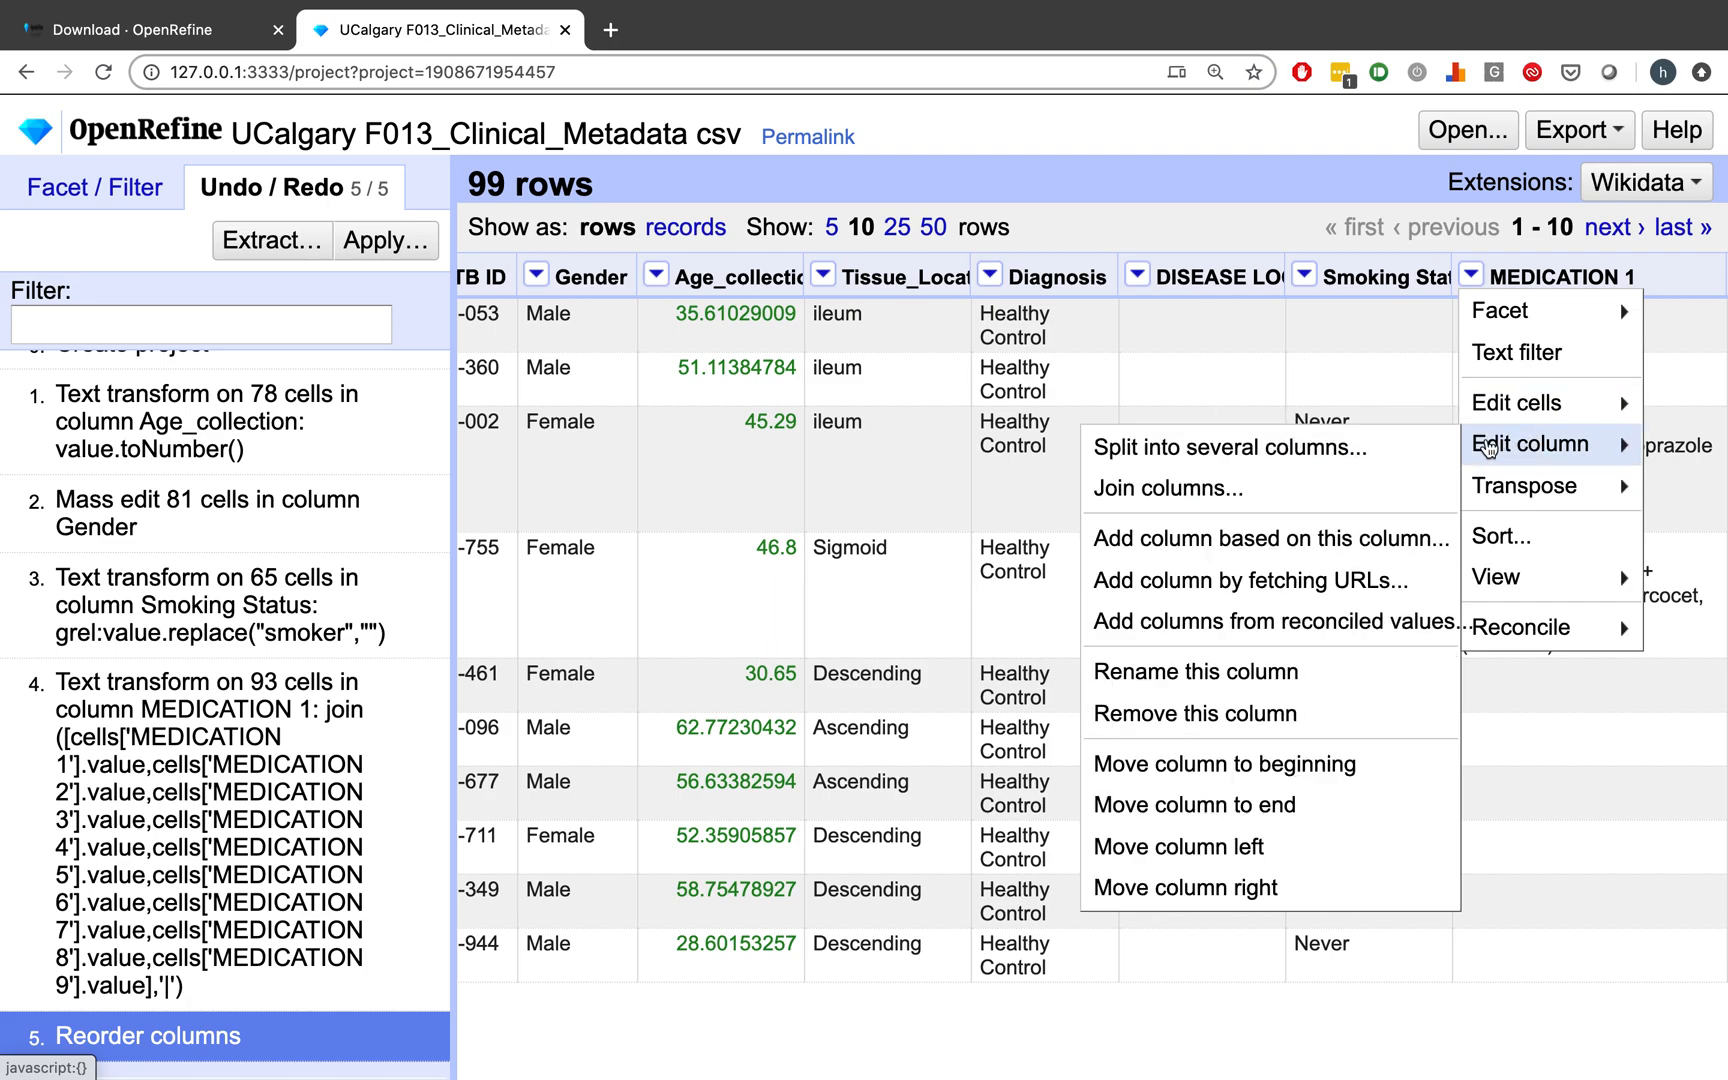
pyautogui.click(1374, 447)
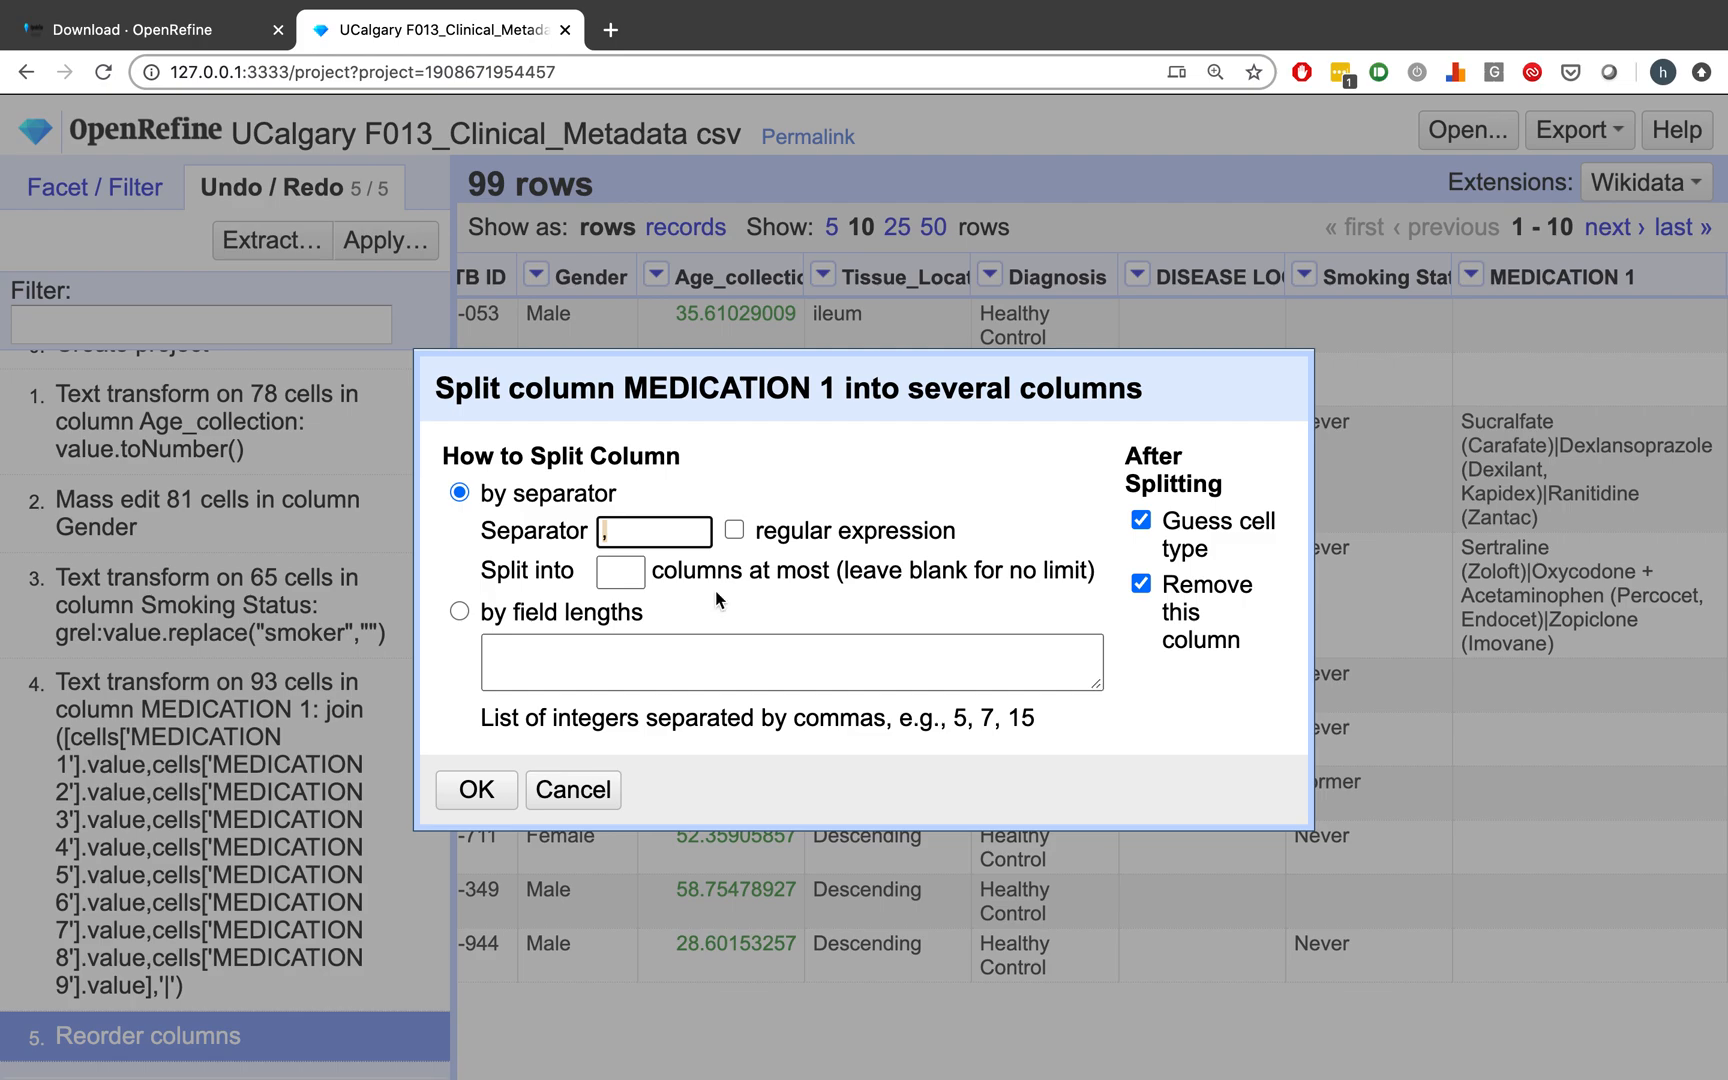
pyautogui.click(618, 531)
pyautogui.press('BackSpace')
pyautogui.write('|')
pyautogui.click(478, 791)
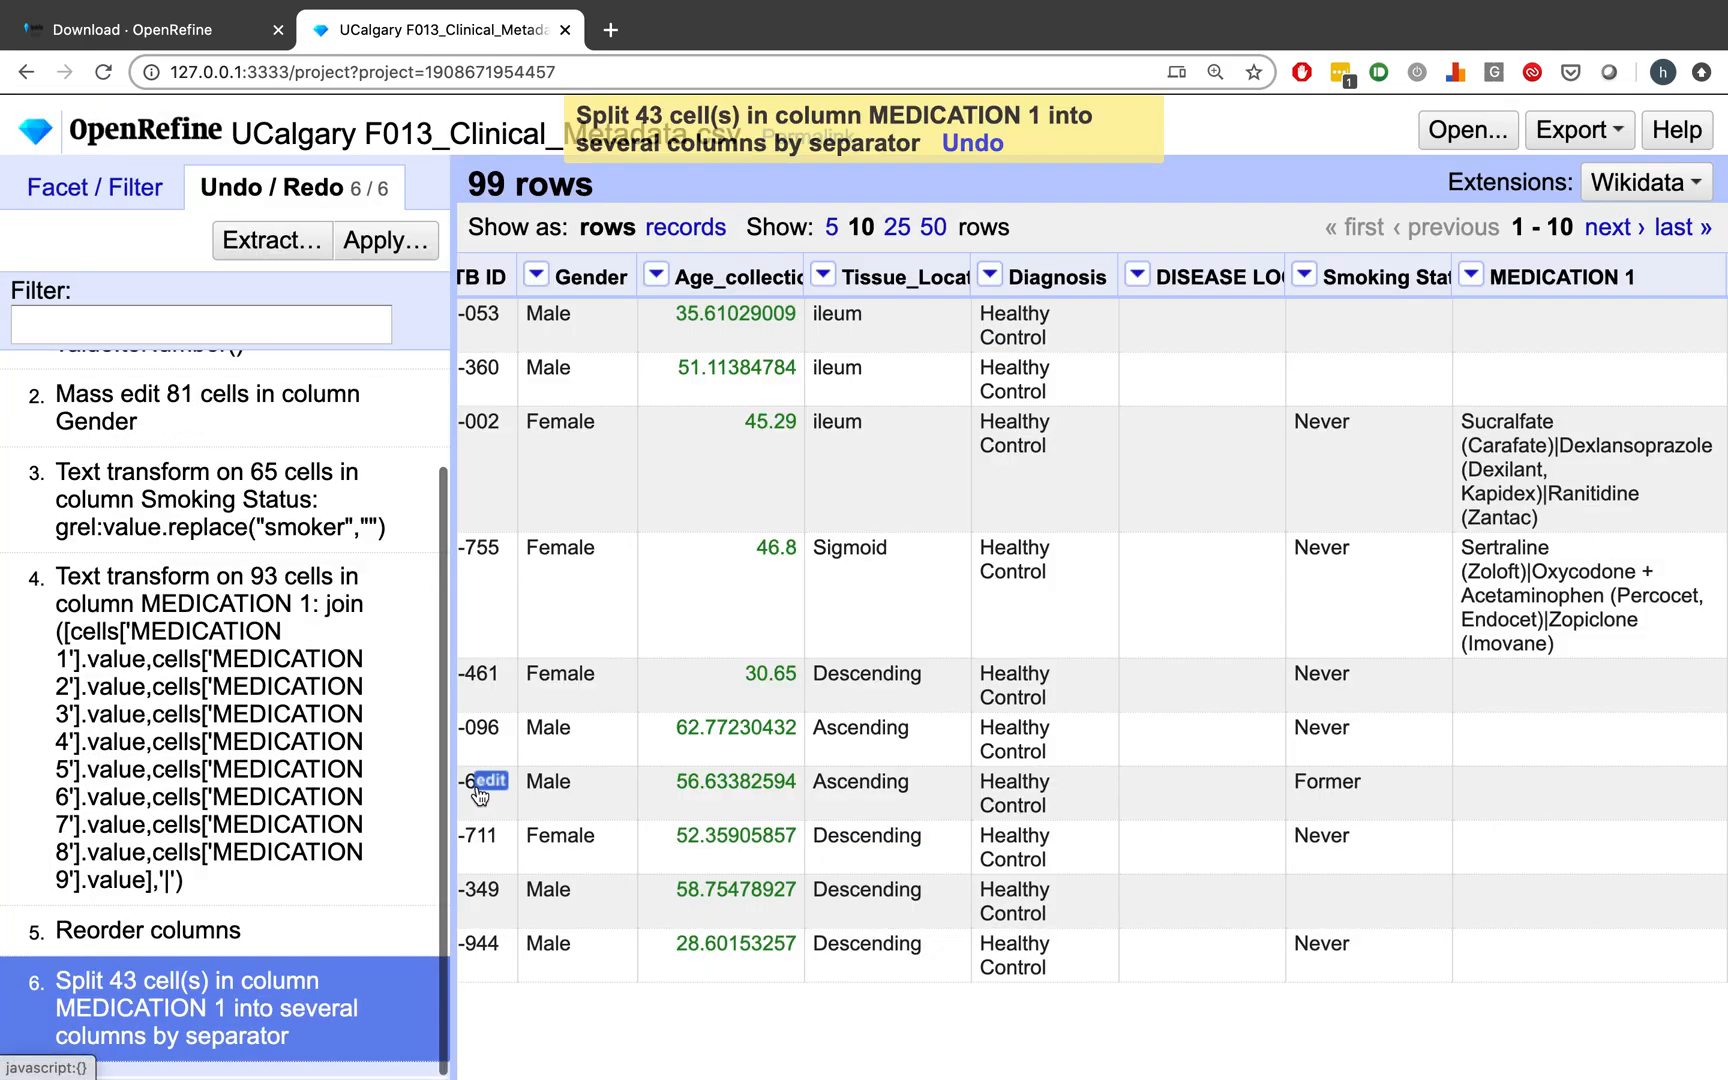
pyautogui.hscroll(5, 942, 687)
pyautogui.hscroll(2, 942, 687)
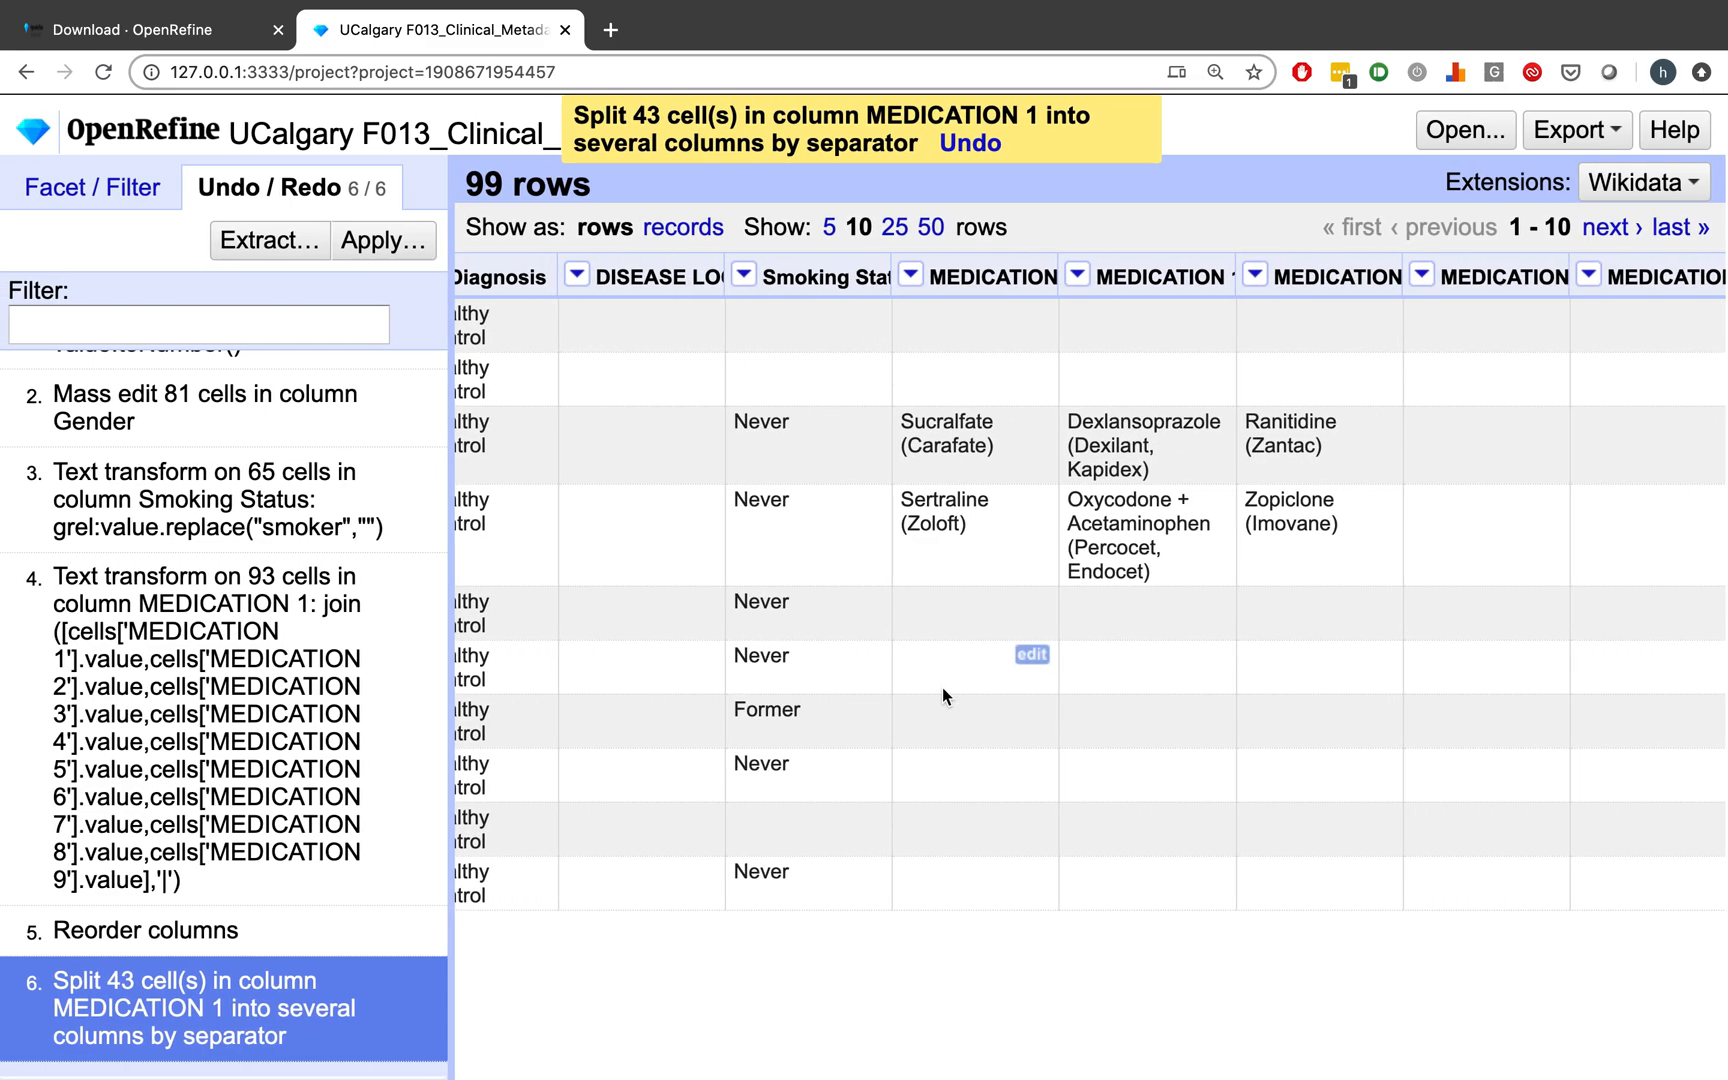
pyautogui.hscroll(1, 986, 567)
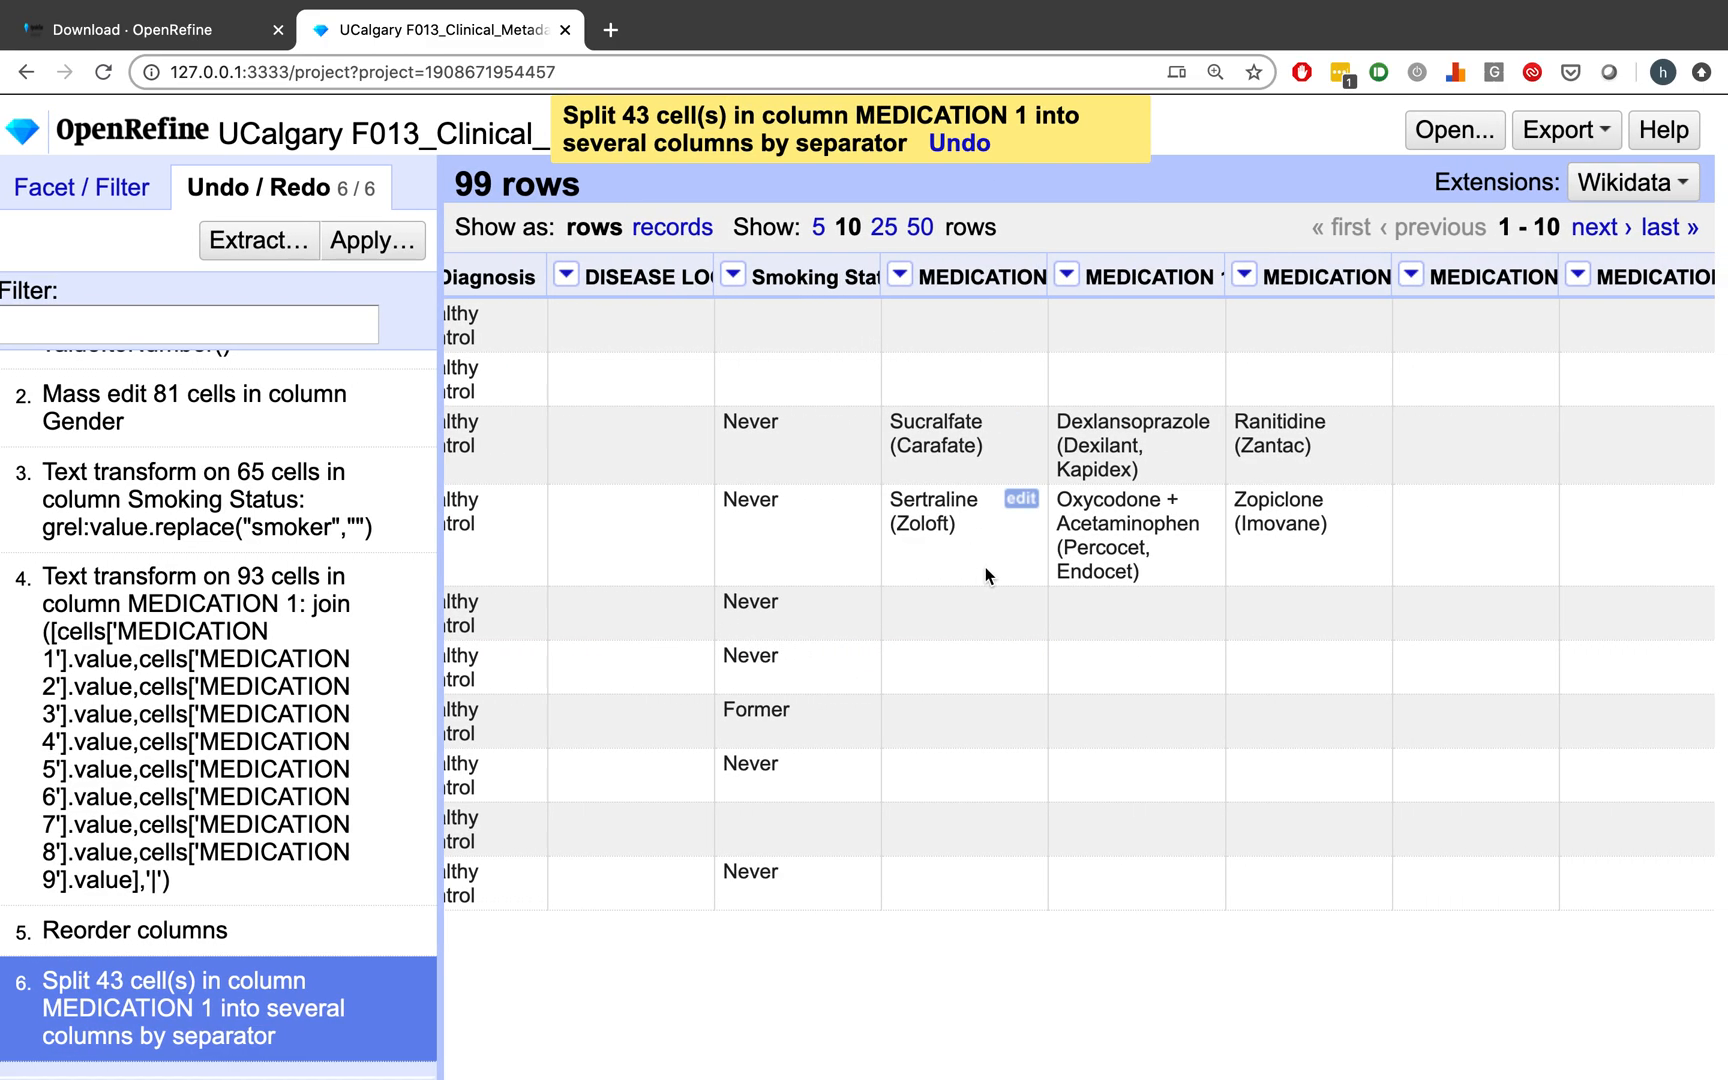
pyautogui.hscroll(-1, 986, 567)
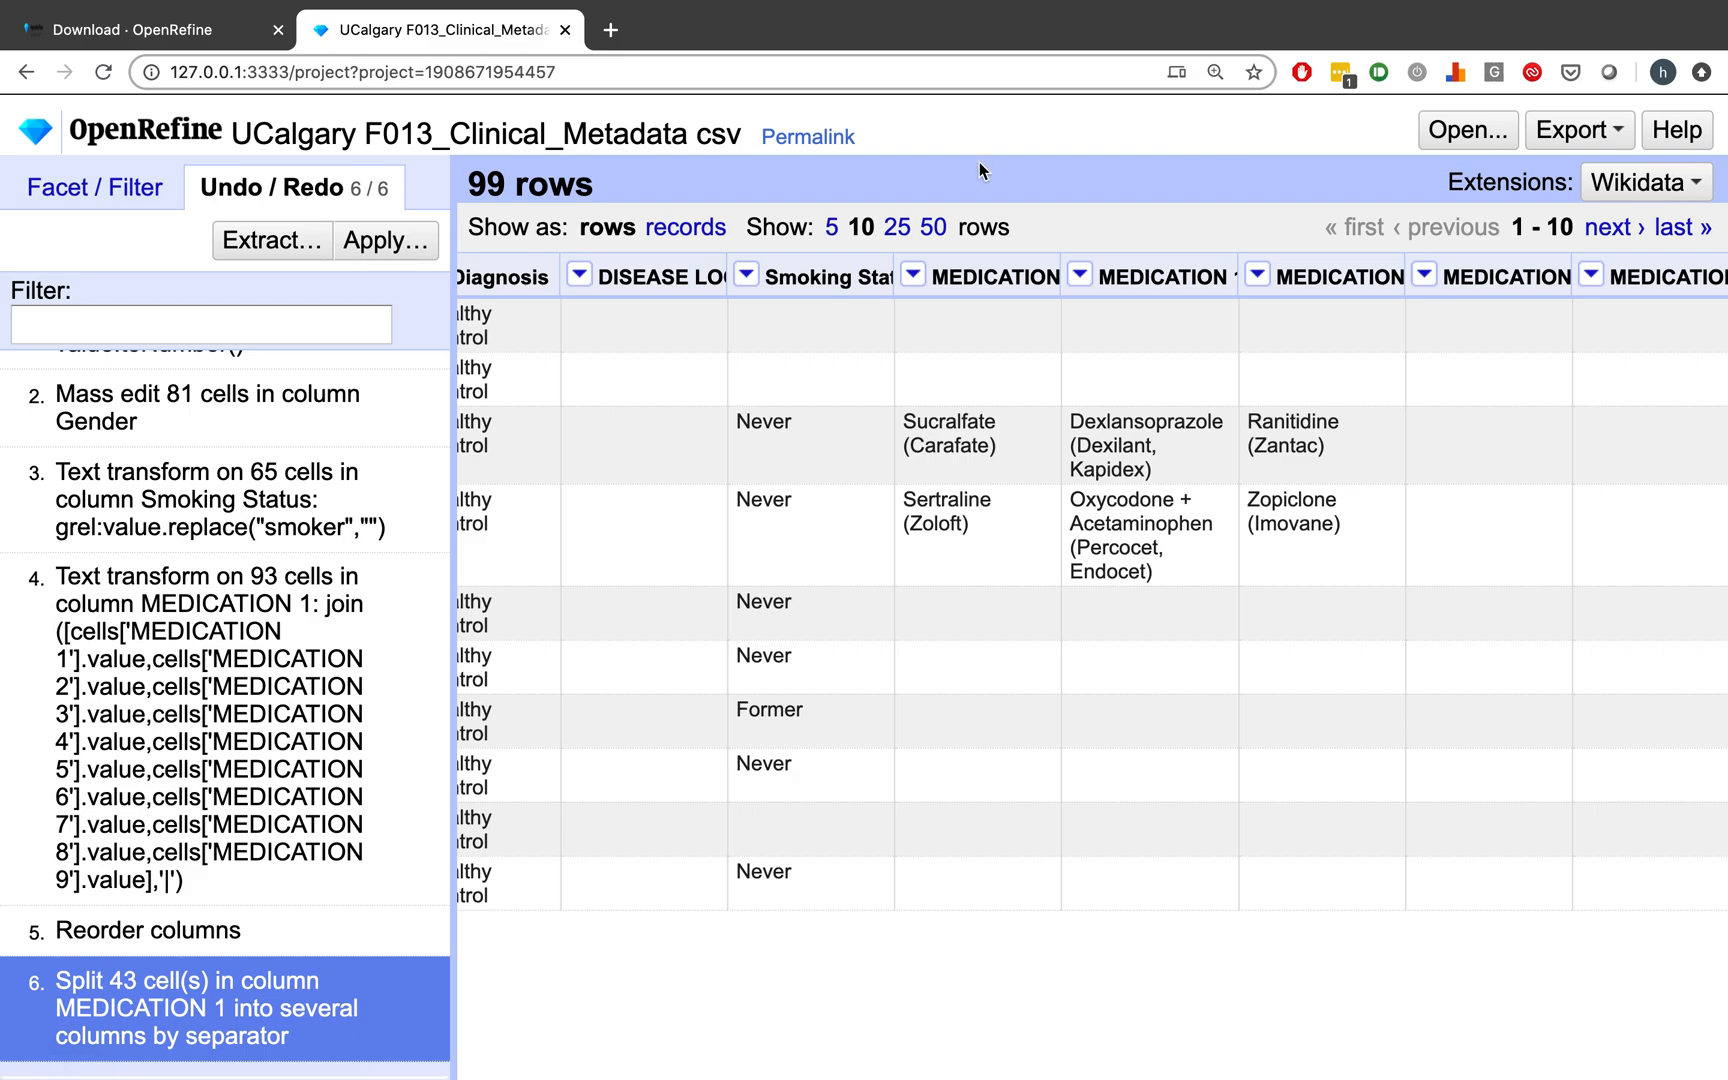
# Extract the operation history as JSON with all operations included, review the code through to the end, and close it.
pyautogui.hscroll(-10, 1060, 515)
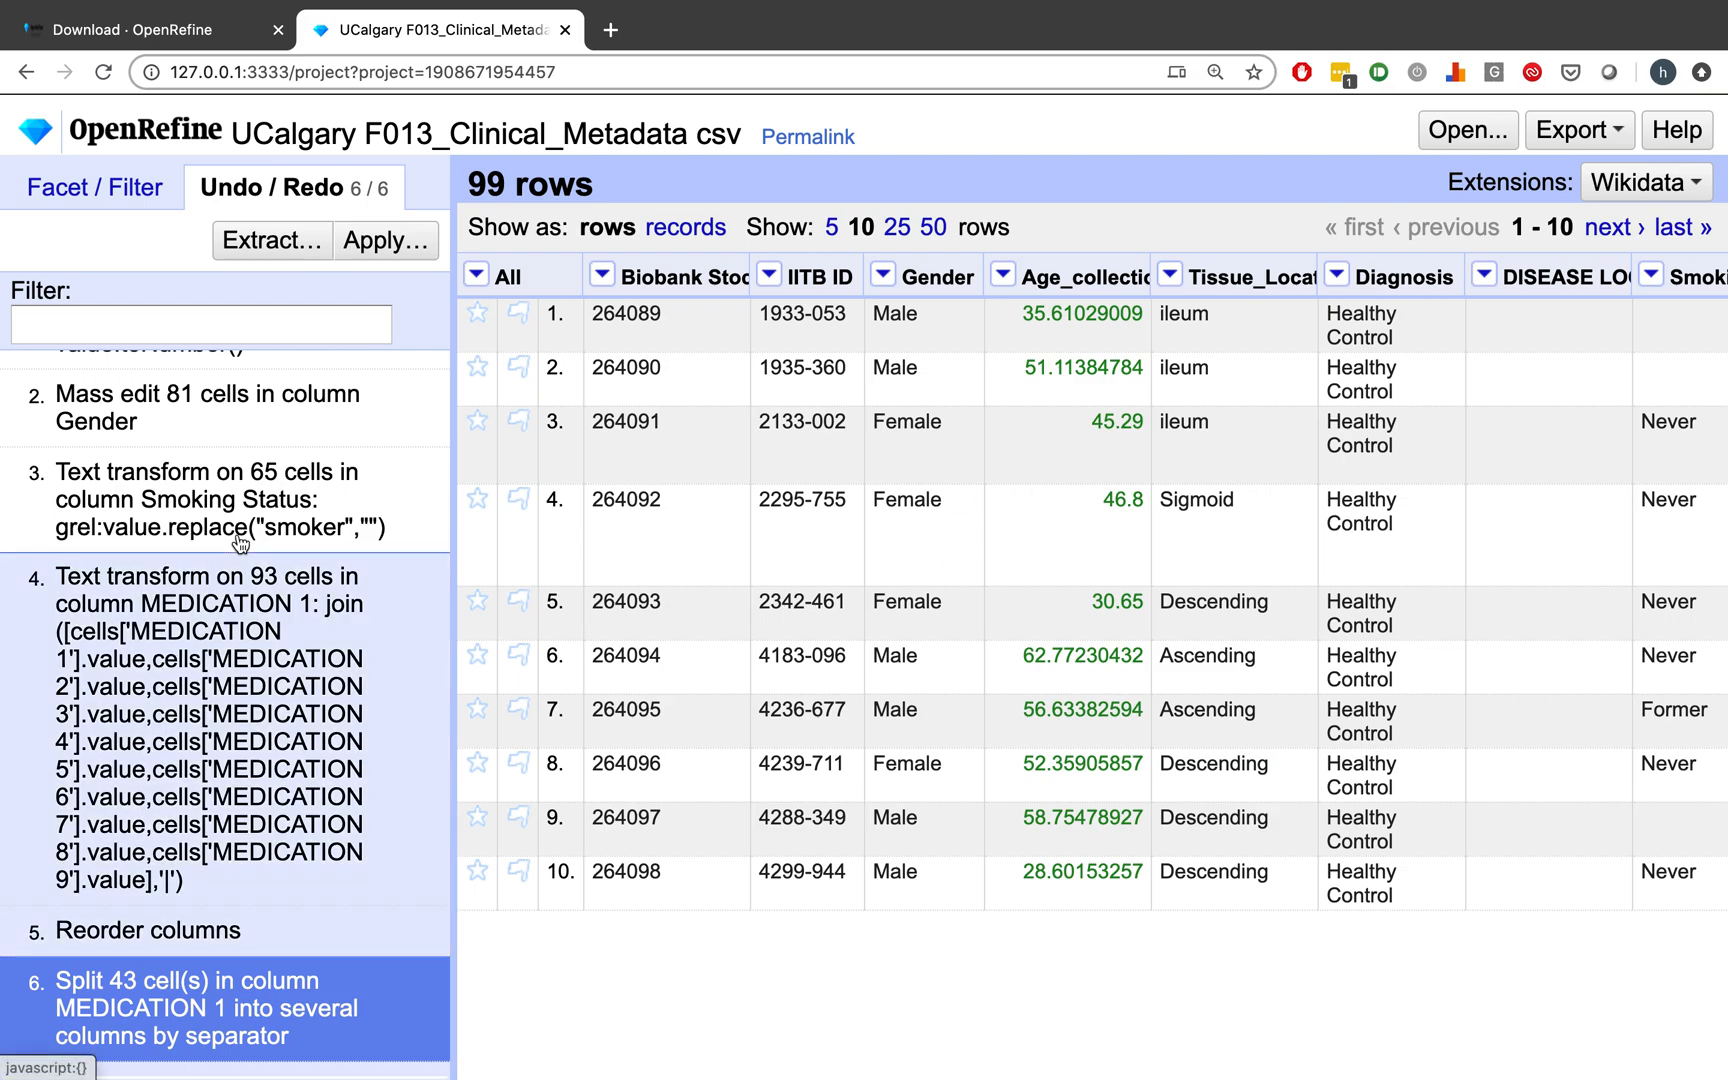
pyautogui.scroll(3, 300, 740)
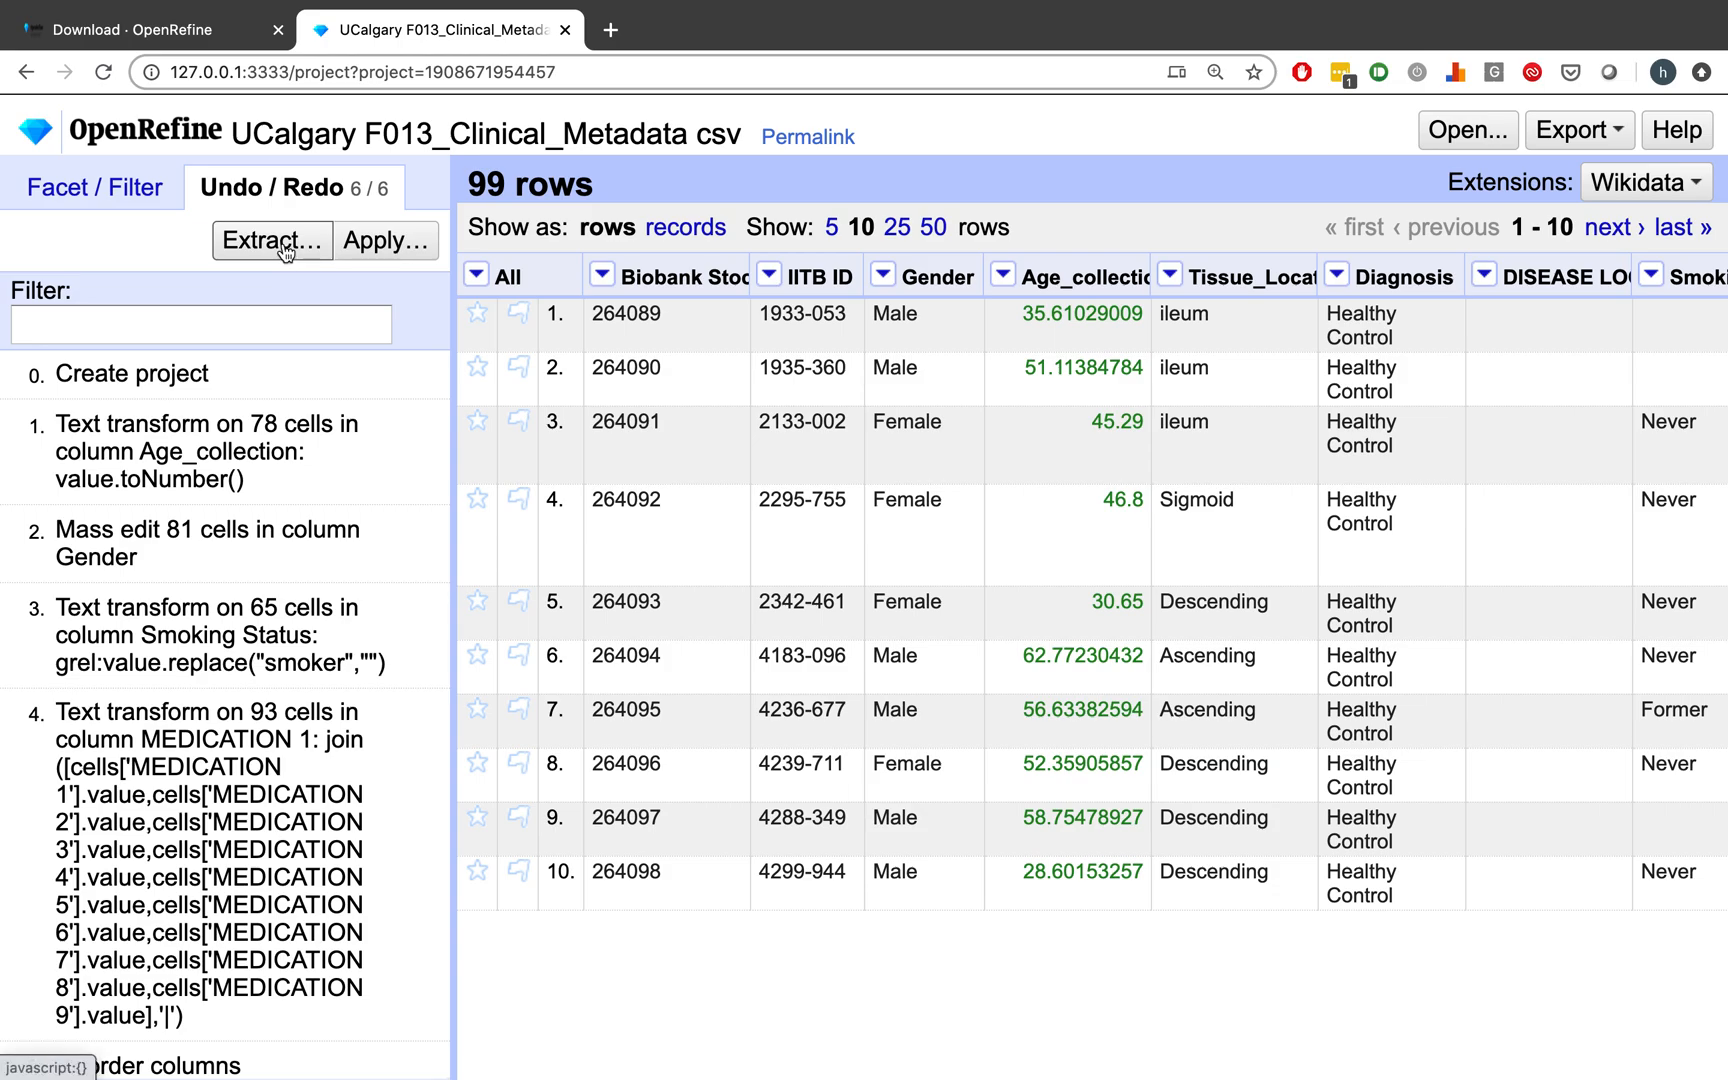
pyautogui.click(280, 238)
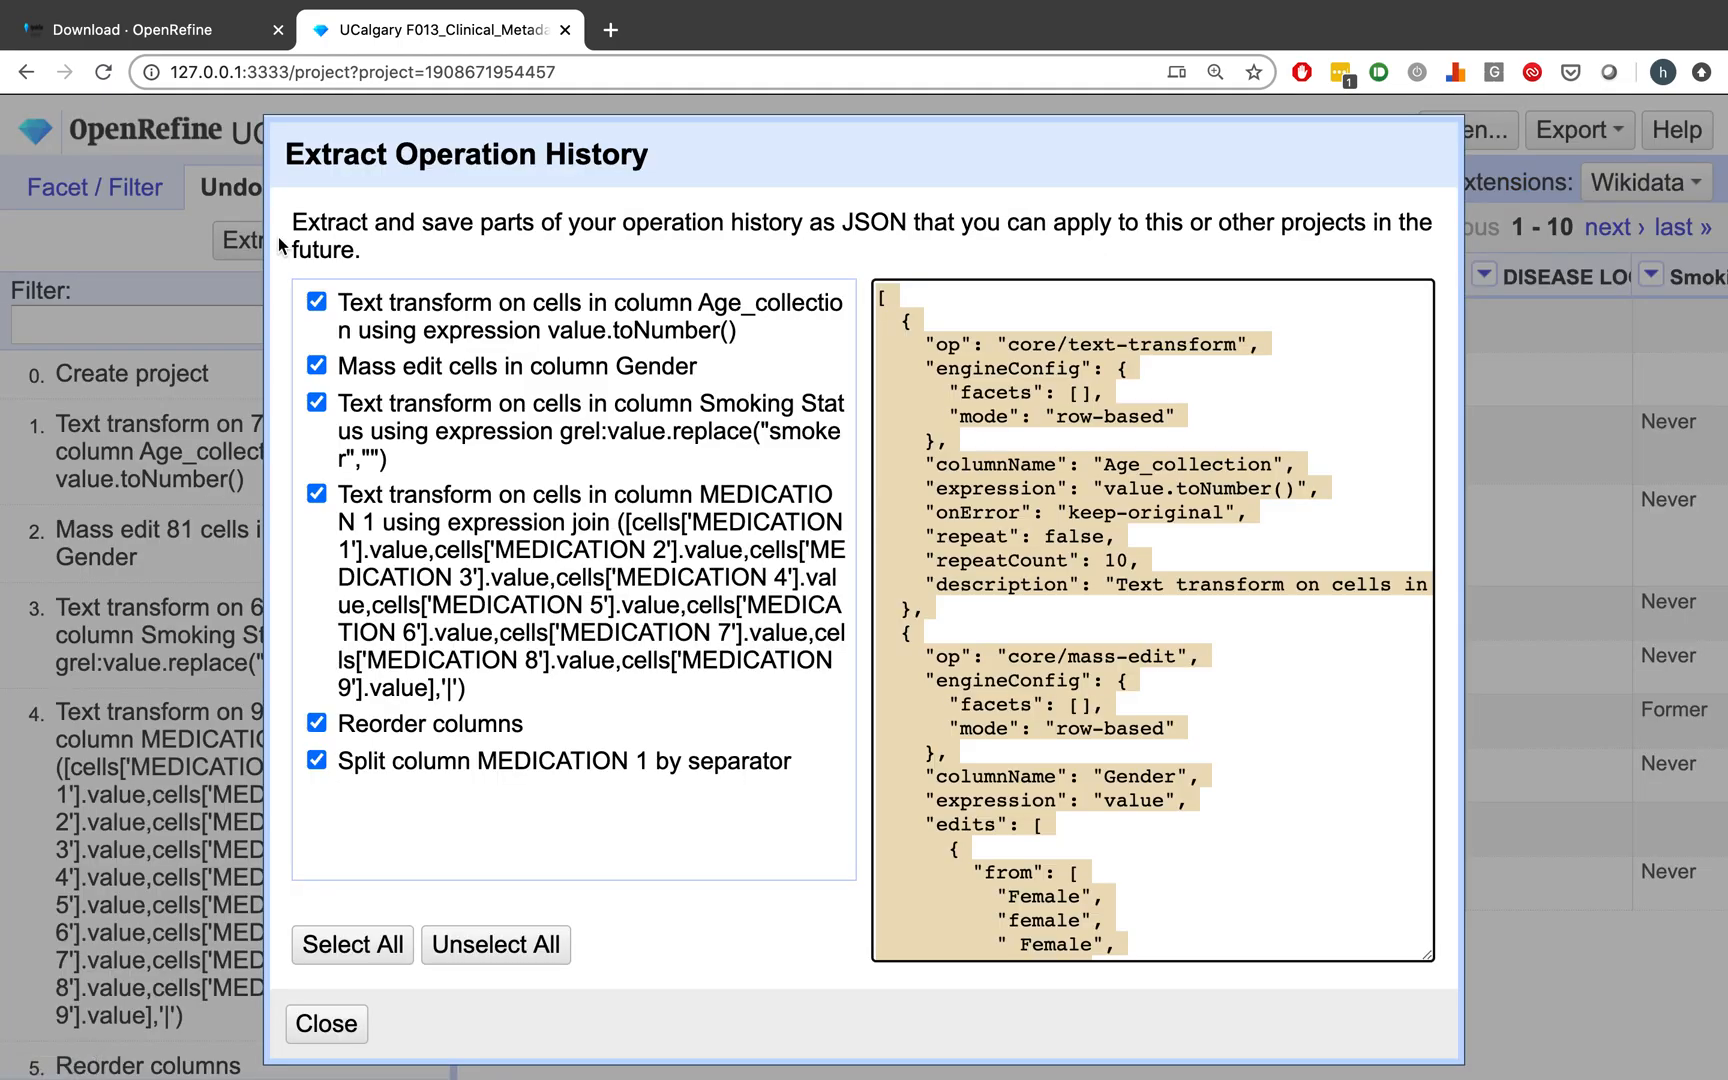
pyautogui.scroll(-15, 1207, 489)
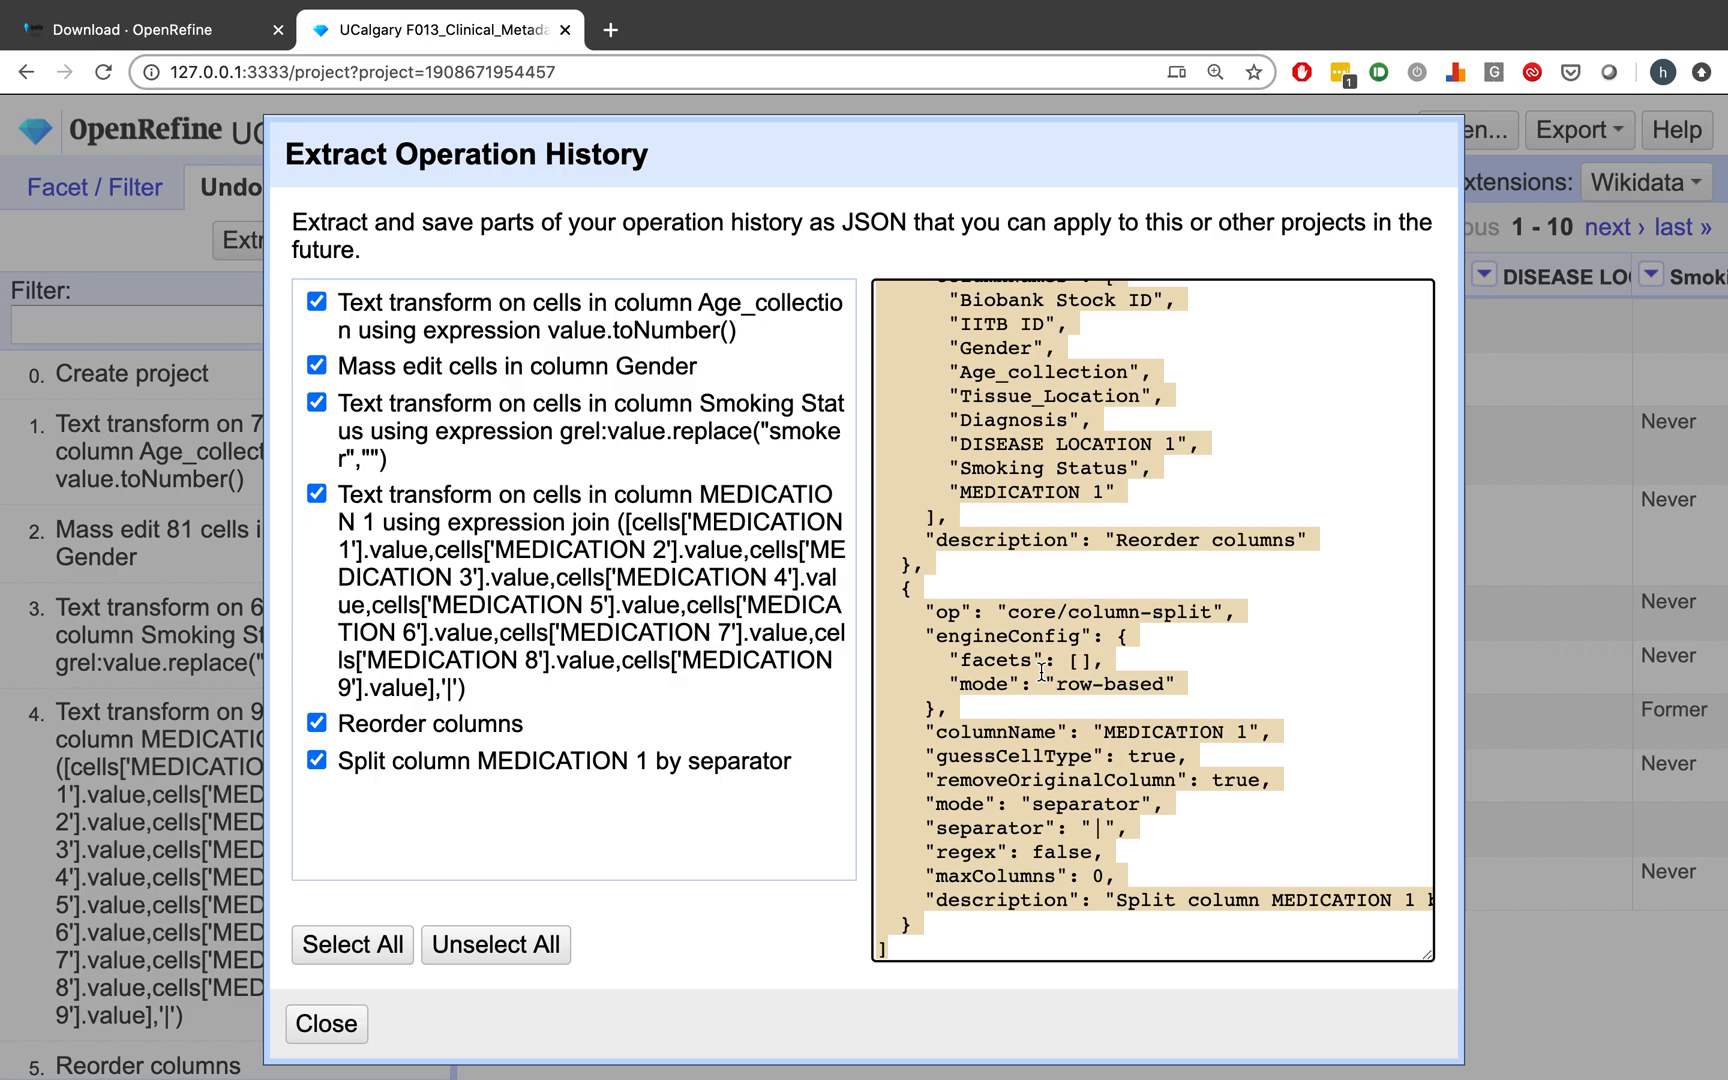
pyautogui.click(345, 1030)
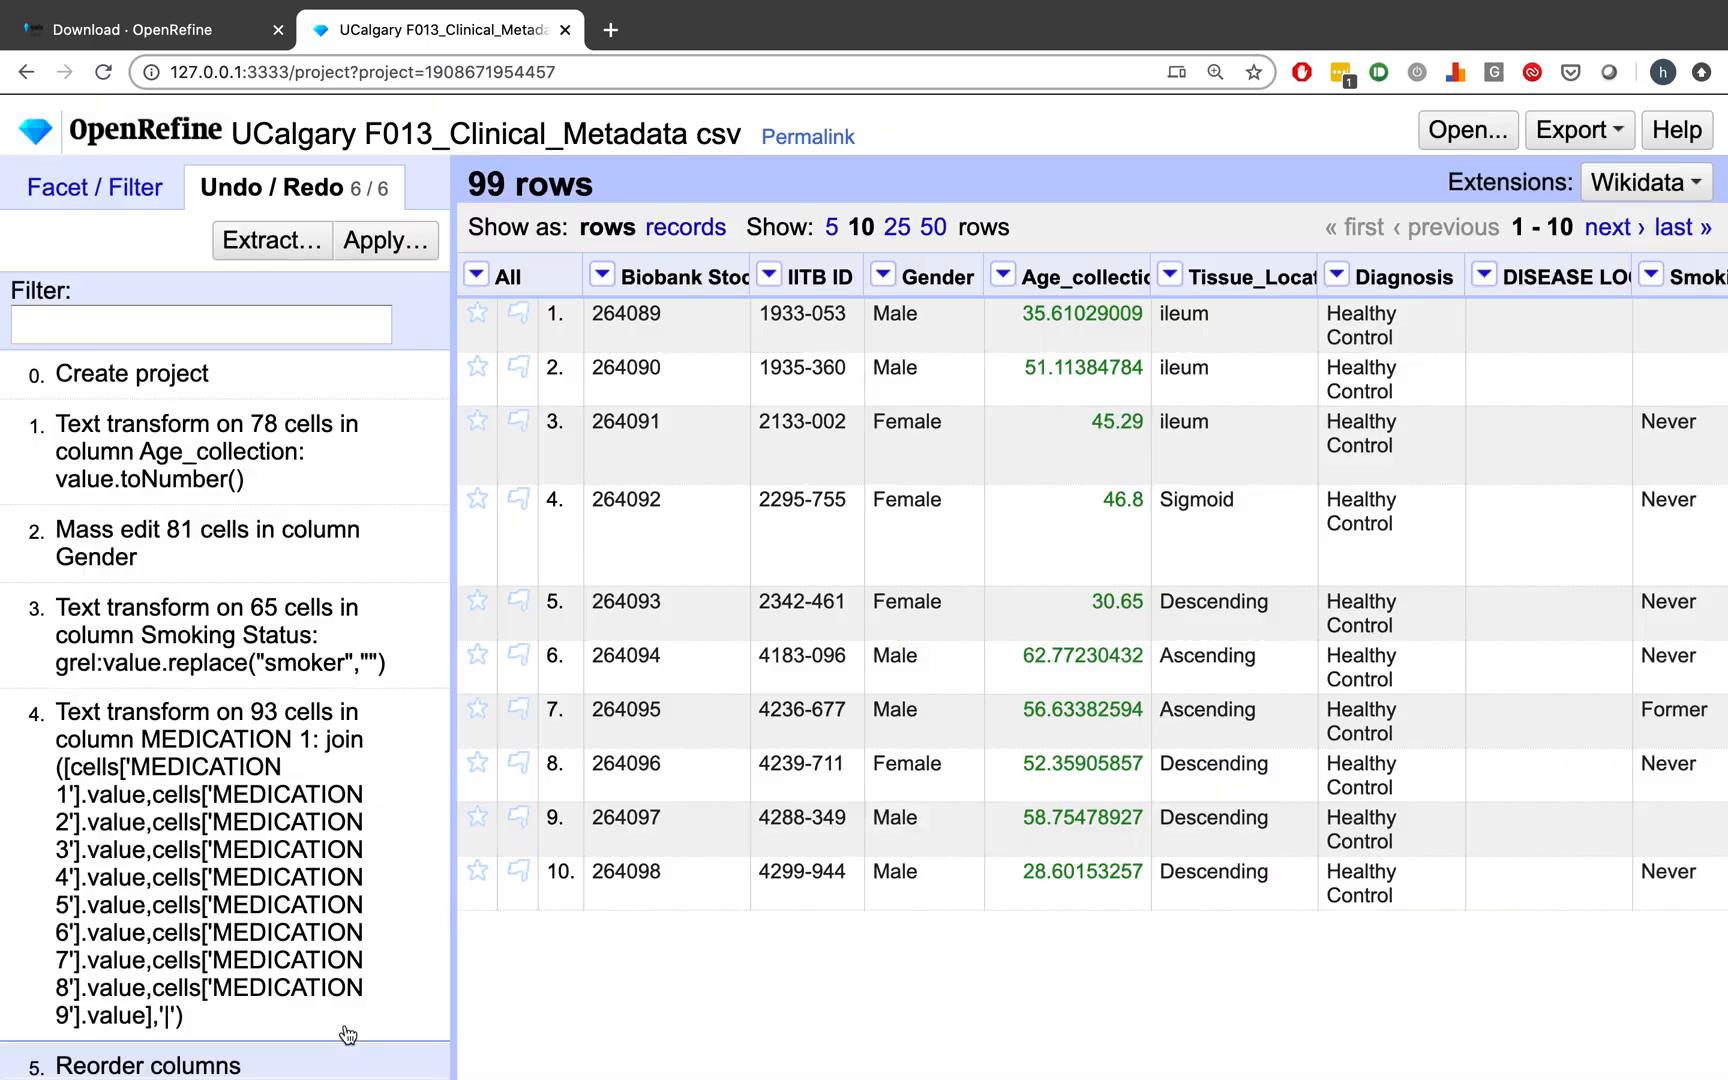